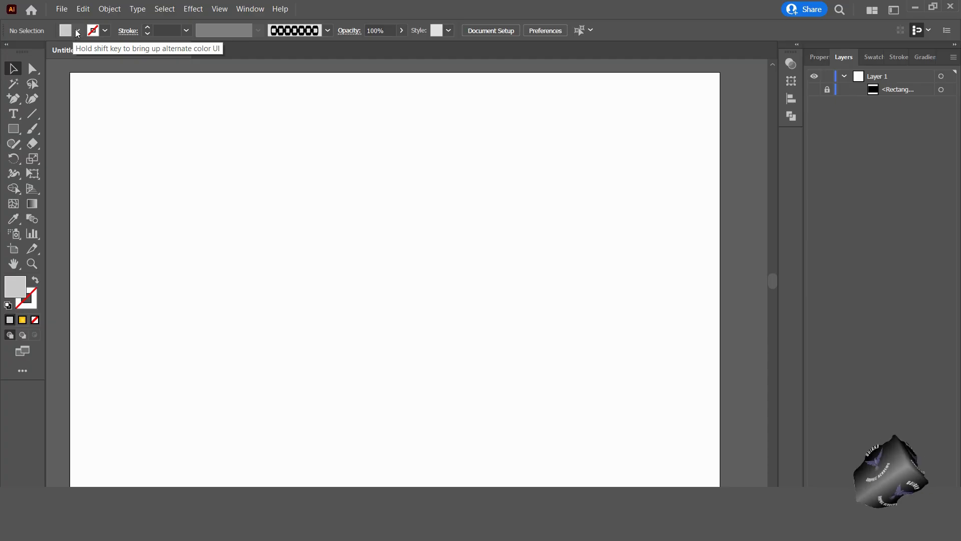
Draw a light-grey hexagon without a stroke in the upper middle of the artboard.
left_click(76, 30)
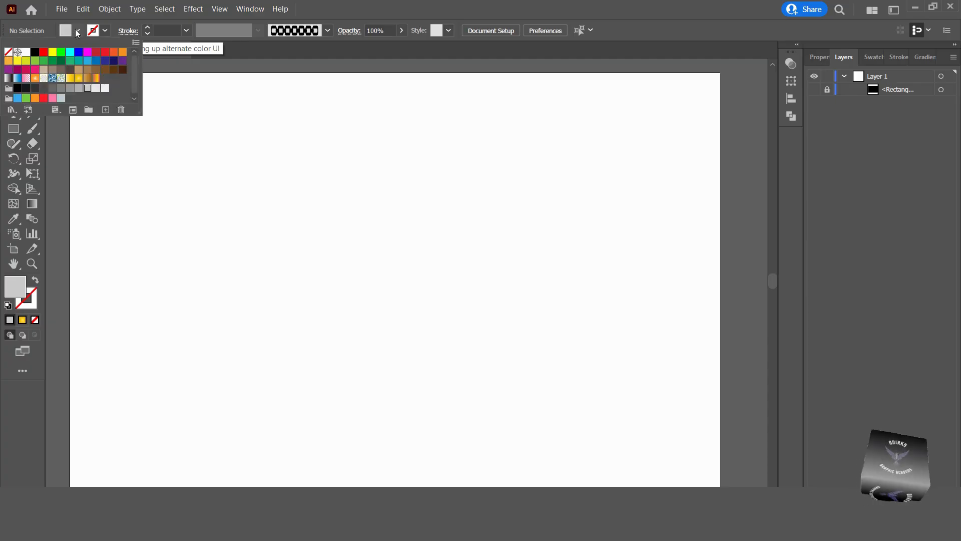
left_click(169, 233)
key("m")
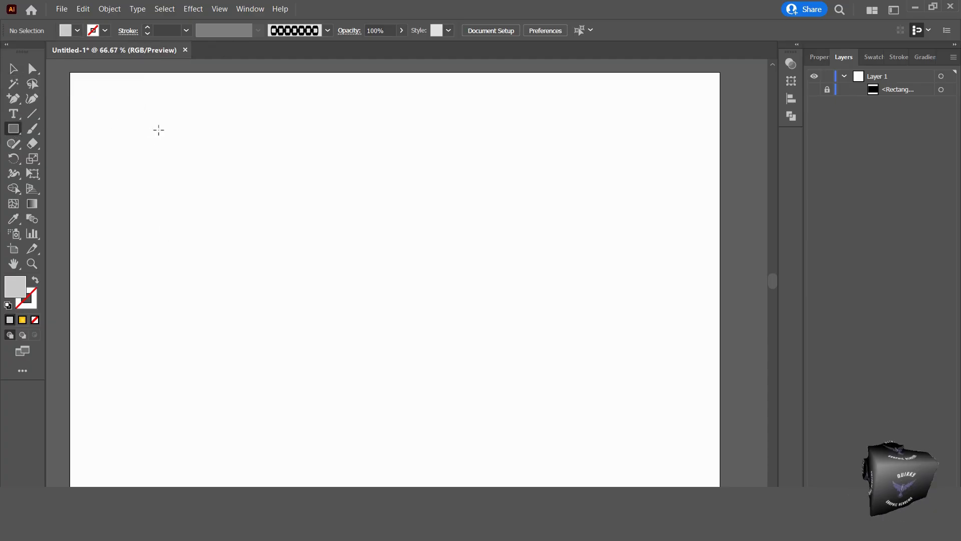
left_click_drag(14, 130, 62, 173)
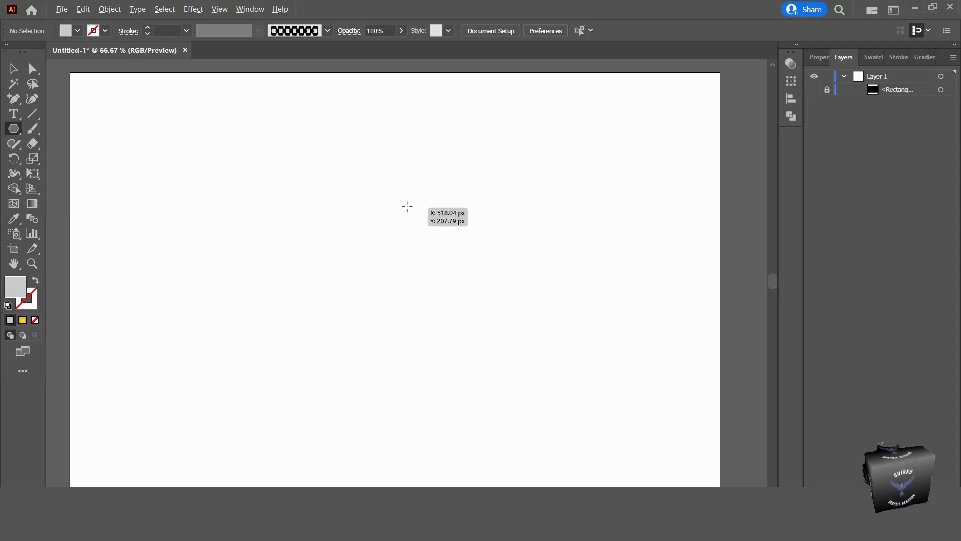
left_click_drag(474, 231, 414, 184)
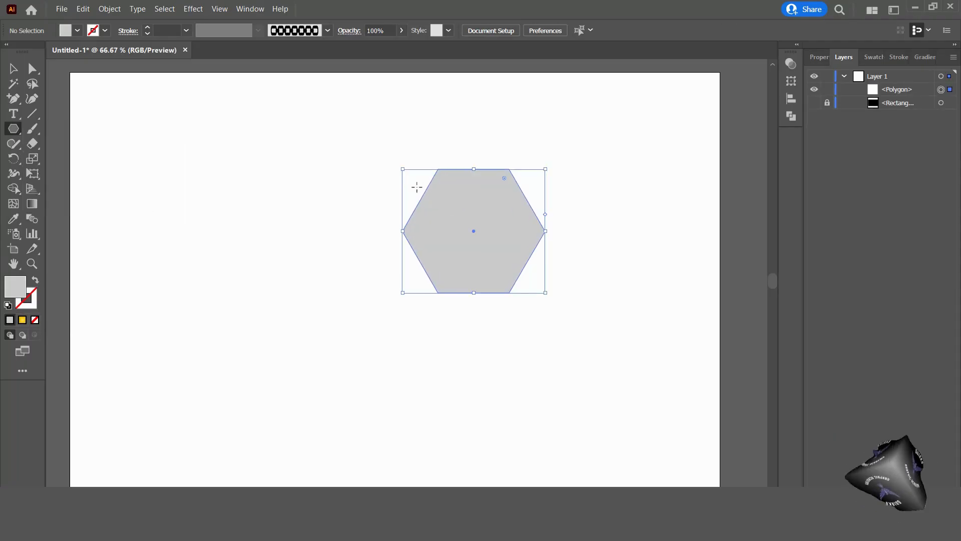
Apply the 3D Extrude & Bevel (Classic) effect to the hexagon in the Isometric Left position, and deselect it.
left_click(193, 9)
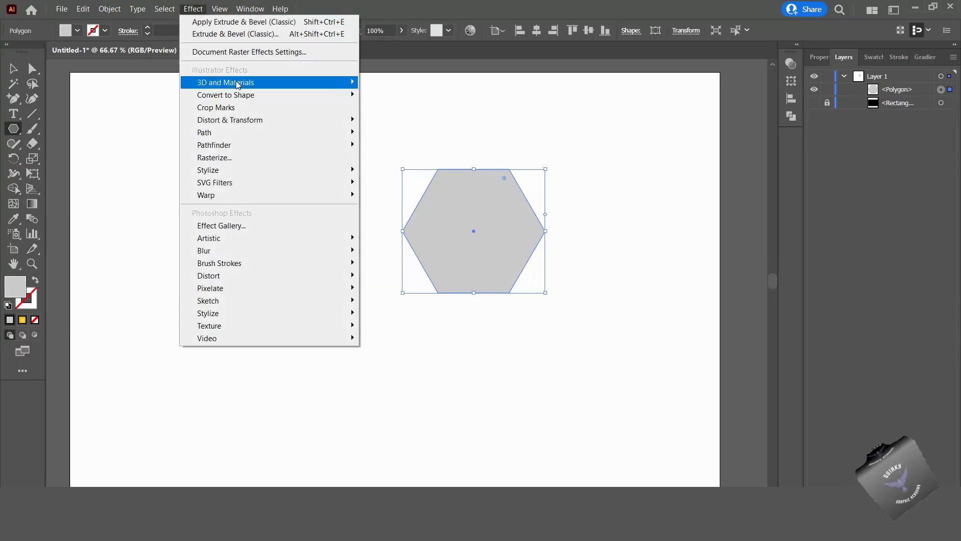
mouse_move(237, 82)
mouse_move(433, 142)
left_click(494, 143)
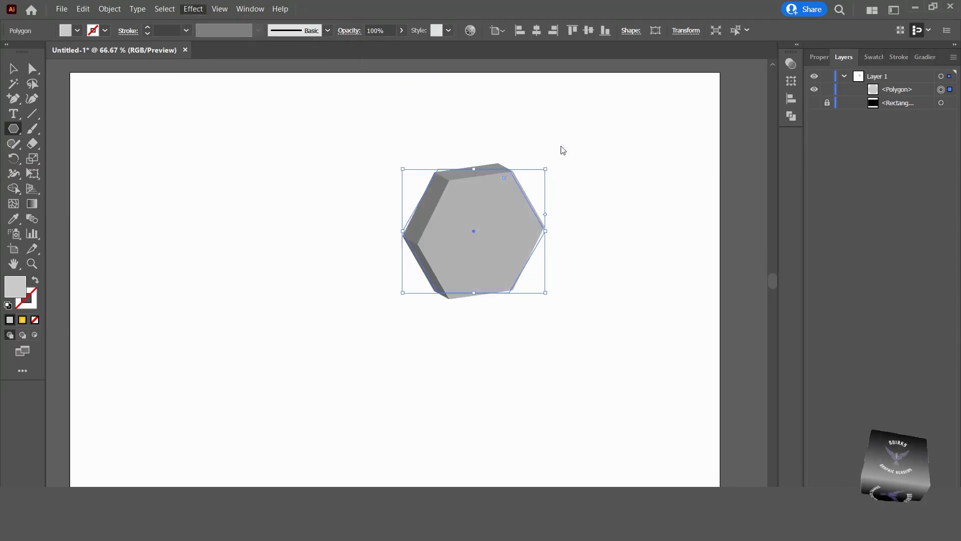
left_click(638, 179)
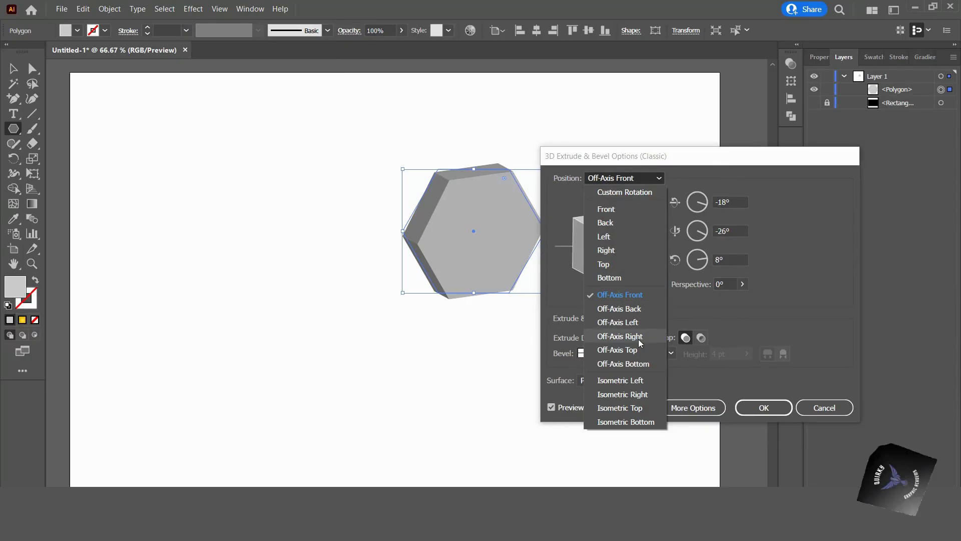
left_click(633, 384)
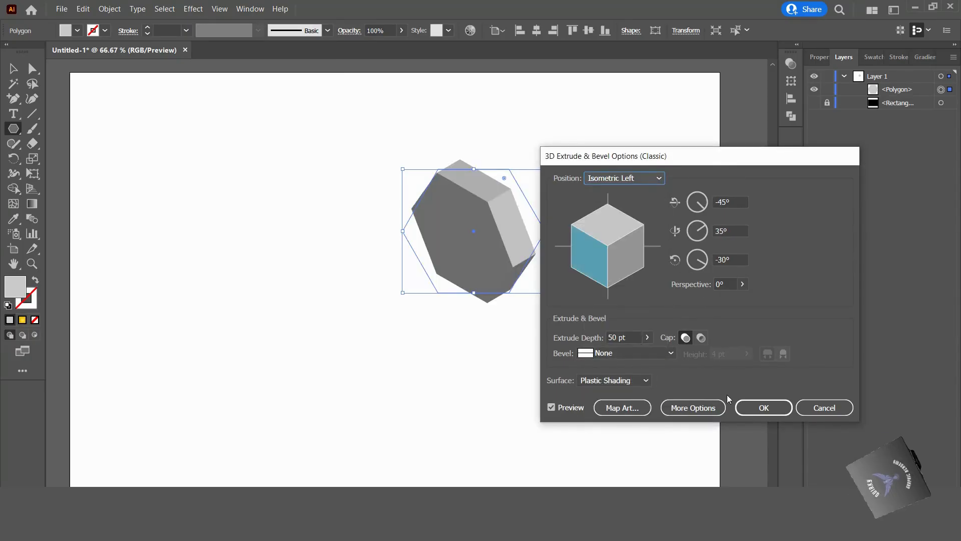
left_click(762, 410)
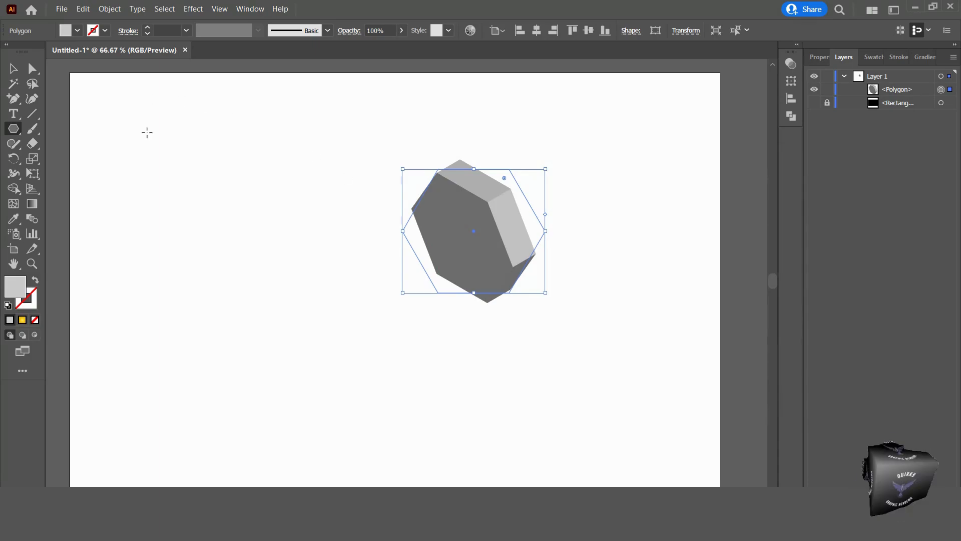
left_click(13, 69)
left_click(207, 199)
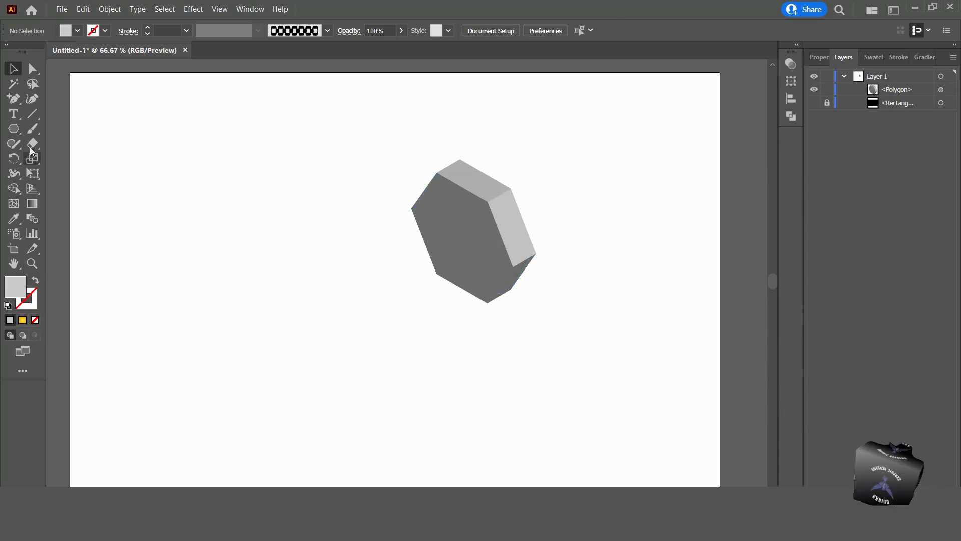
Draw a small rectangle about 28 px high beside the hexagon and pull a new left-edge midpoint outward to X 103 px, forming a pointed end.
left_click_drag(13, 128, 67, 128)
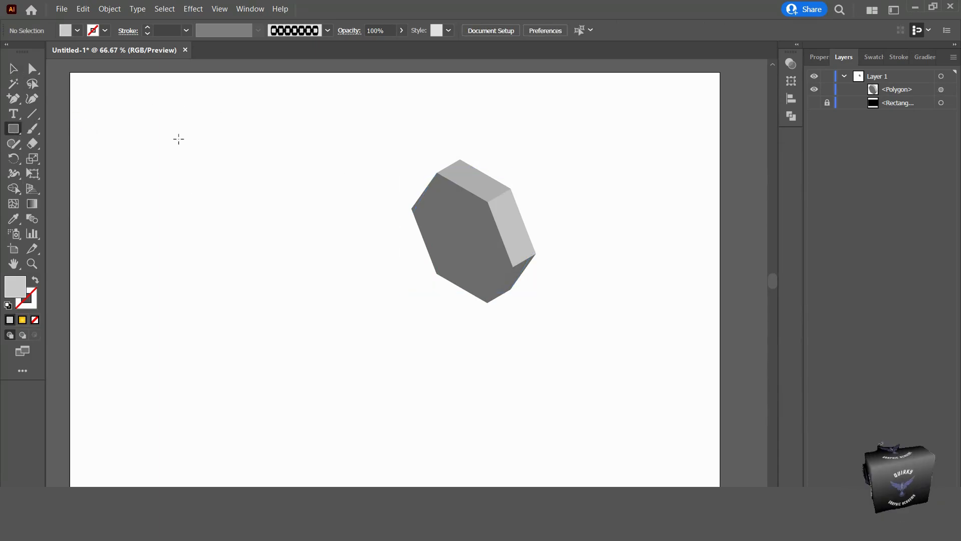
left_click_drag(179, 139, 228, 158)
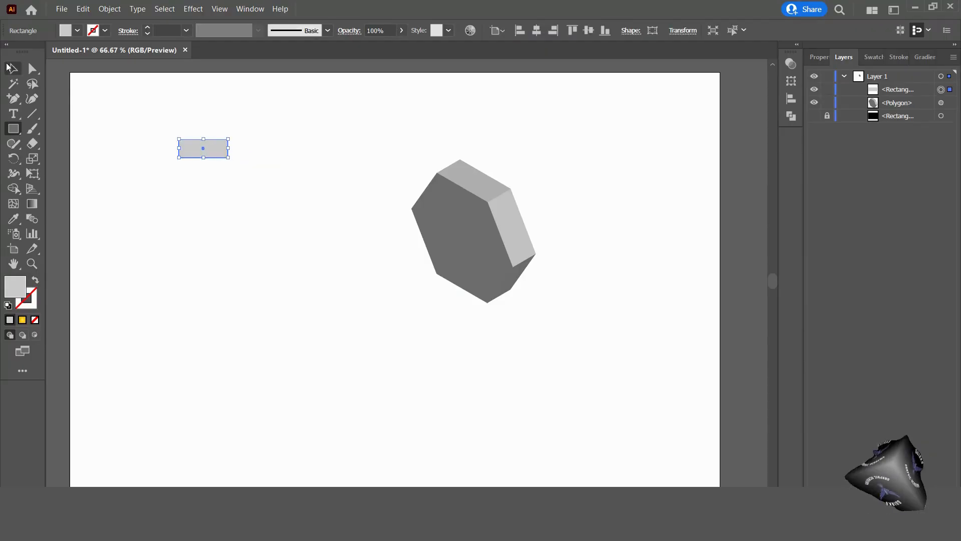
left_click(13, 99)
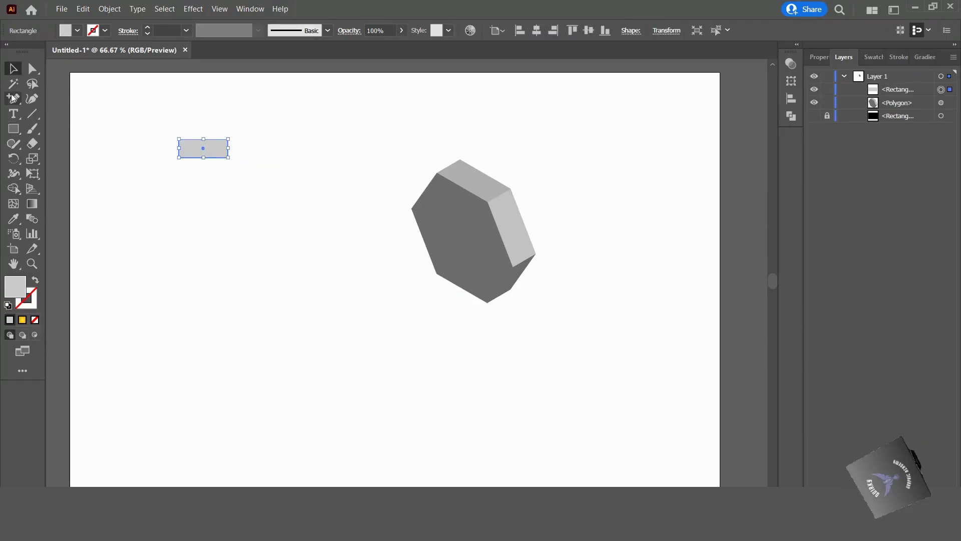
left_click(179, 149)
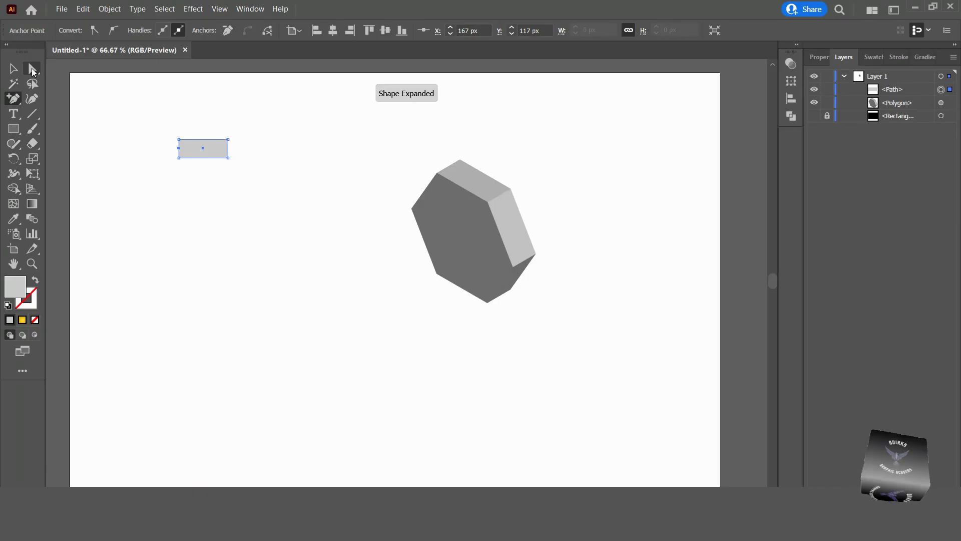
left_click(32, 69)
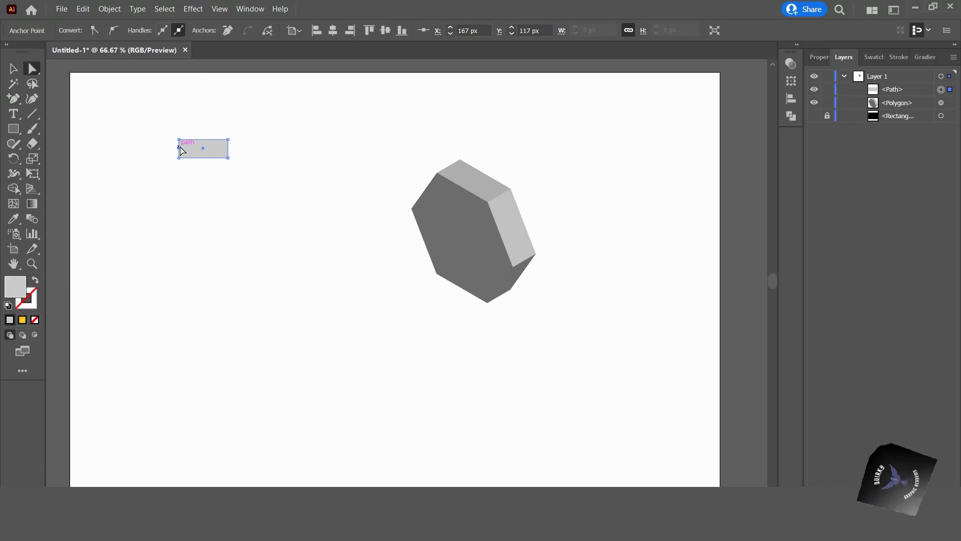
left_click_drag(180, 150, 136, 148)
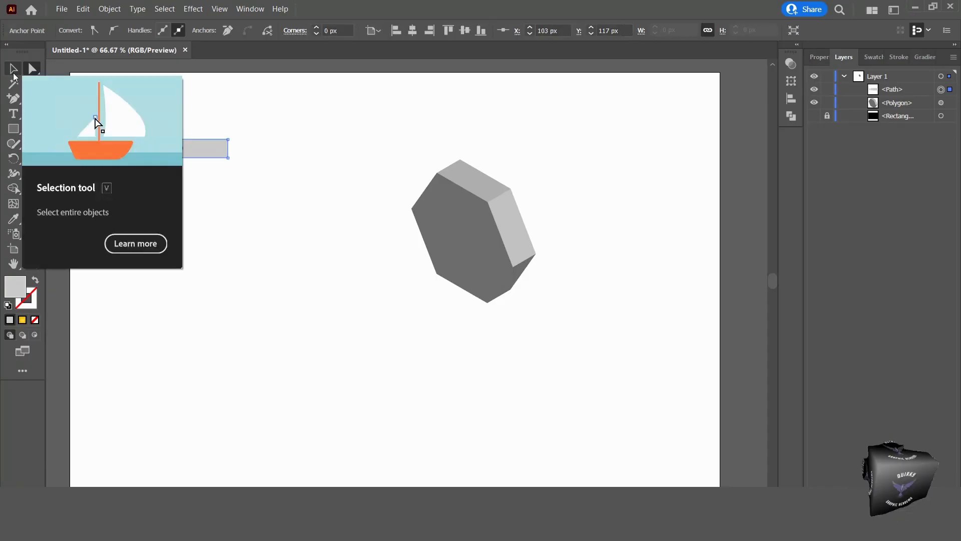
Cut off the shape's pointed tip with a 3 px chamfer corner.
left_click(295, 31)
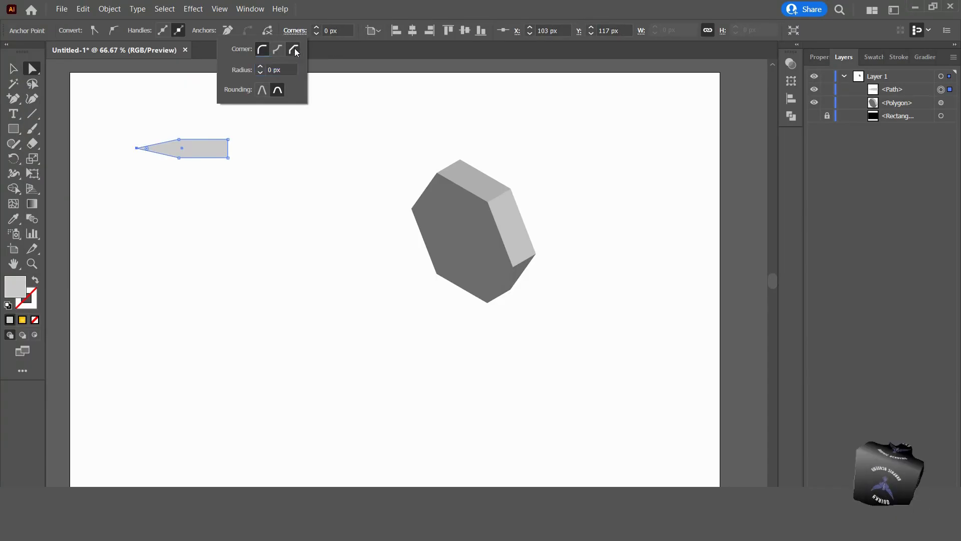
left_click(294, 49)
left_click(317, 28)
left_click(317, 27)
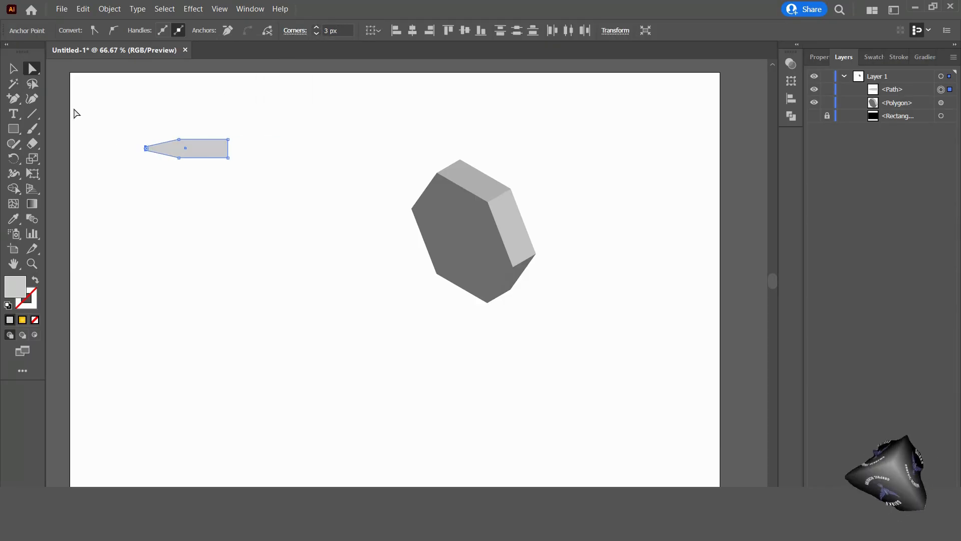
Duplicate the pointed shape well below the original and align both copies on their horizontal centres.
left_click(13, 68)
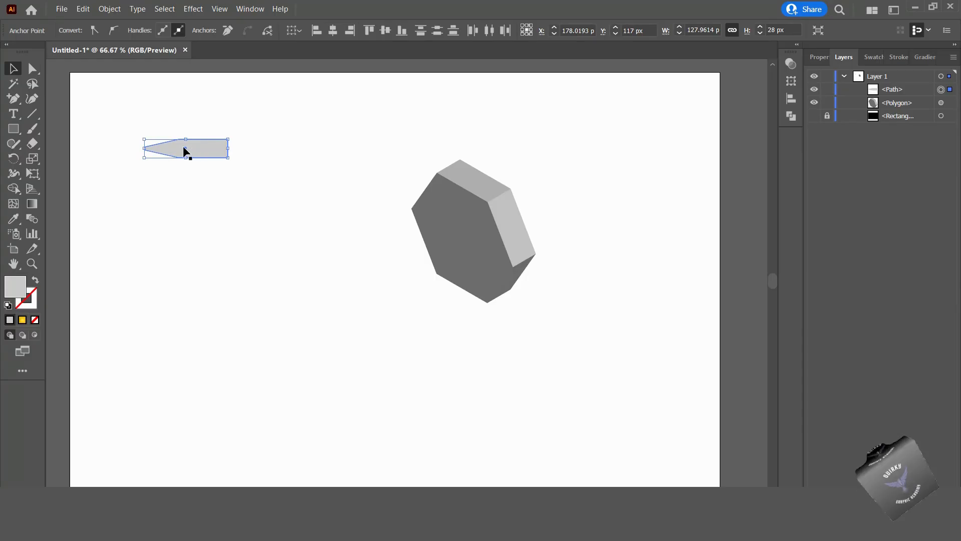
left_click_drag(186, 150, 197, 377)
left_click_drag(107, 118, 292, 399)
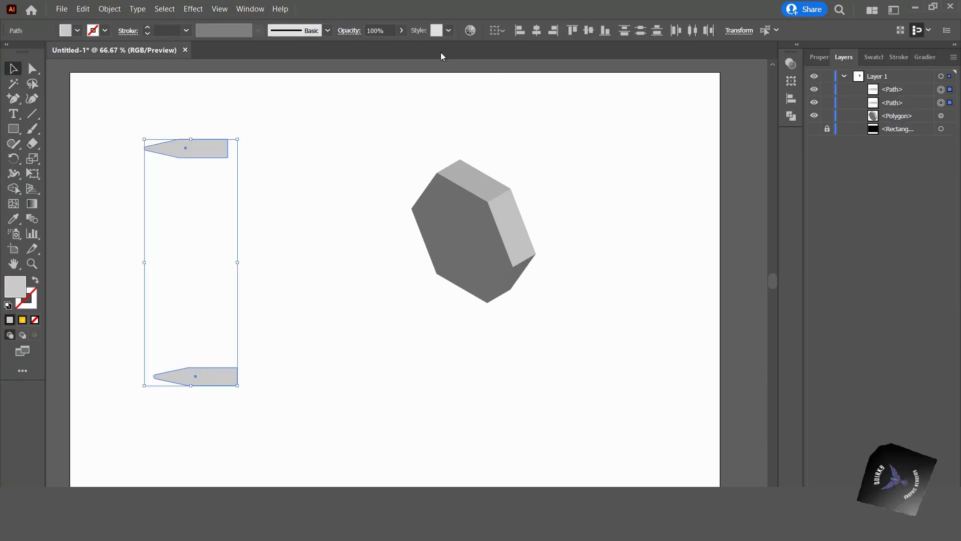
left_click(537, 31)
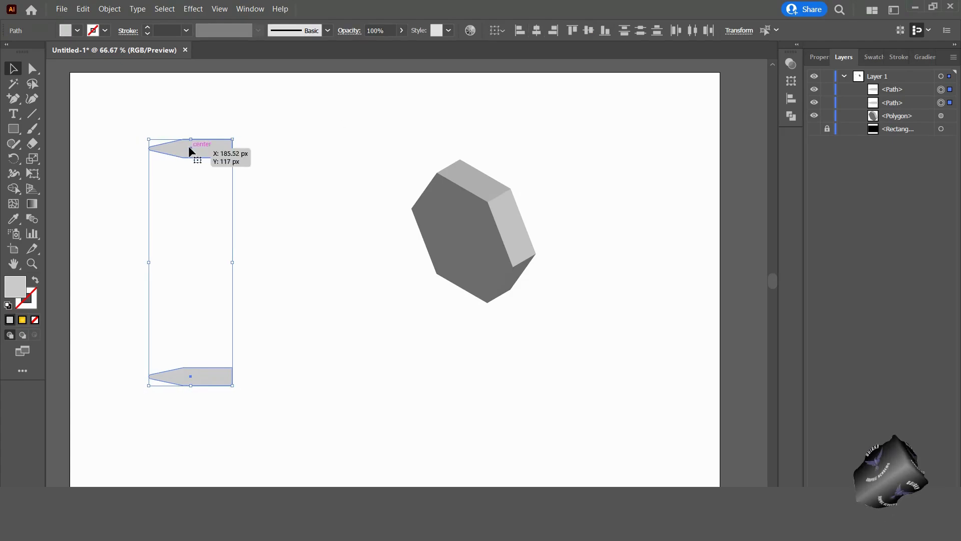
Blend the upper and lower pointed shapes into one column.
left_click(31, 219)
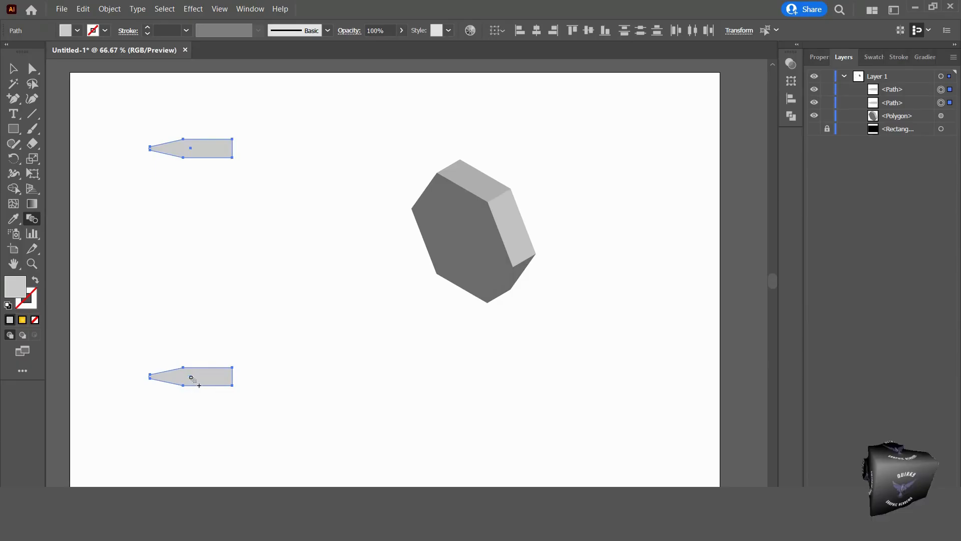
left_click(192, 378)
left_click(13, 68)
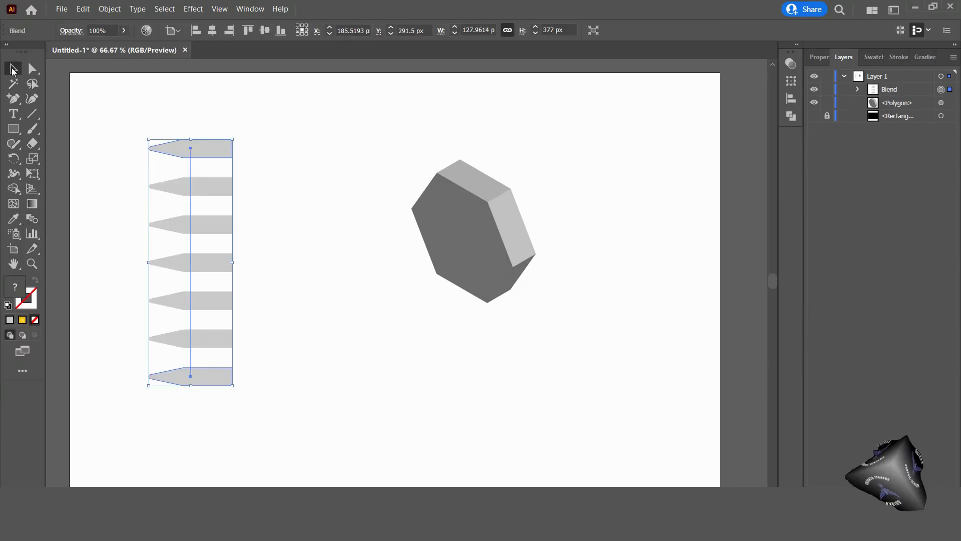
Set the blend's spacing to 14 specified steps.
left_click(108, 10)
mouse_move(201, 316)
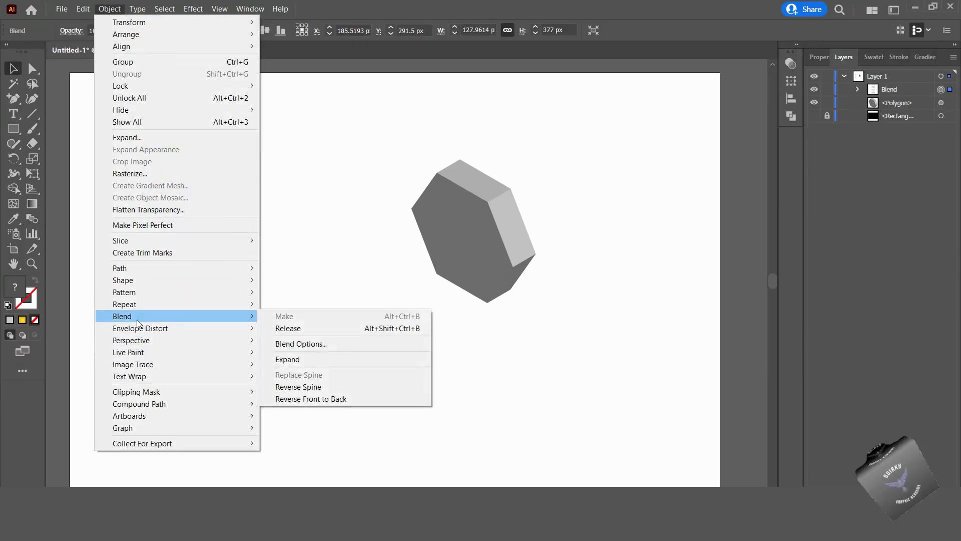
left_click(330, 344)
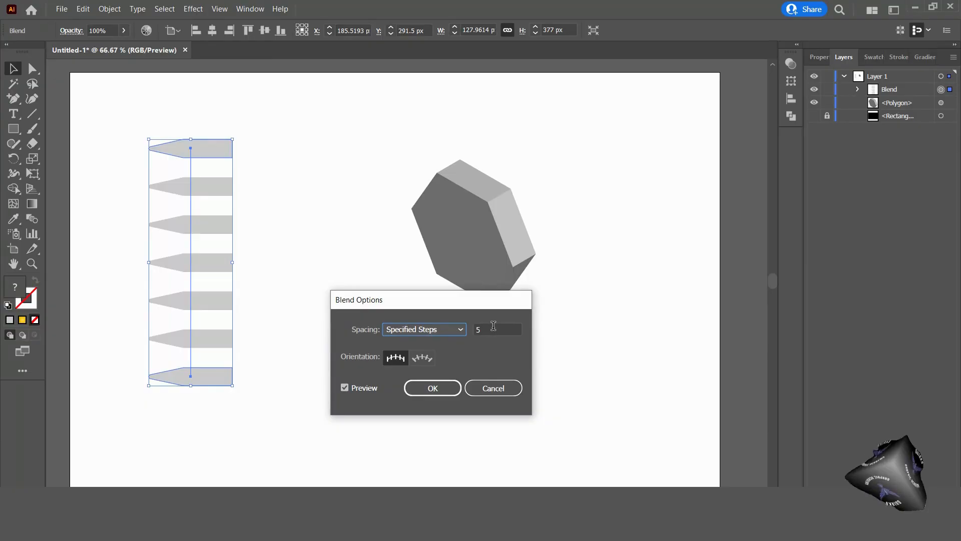
double_click(493, 326)
type("15")
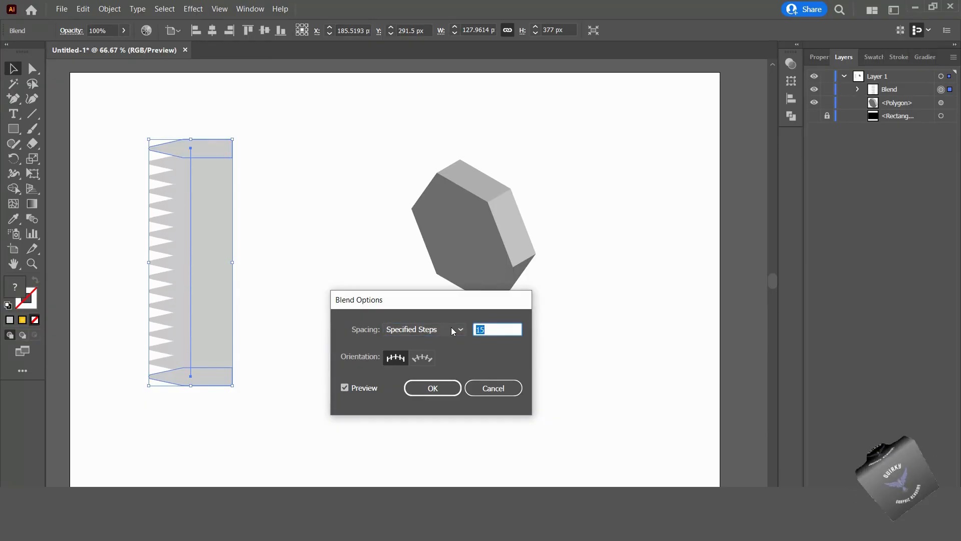
key("Down")
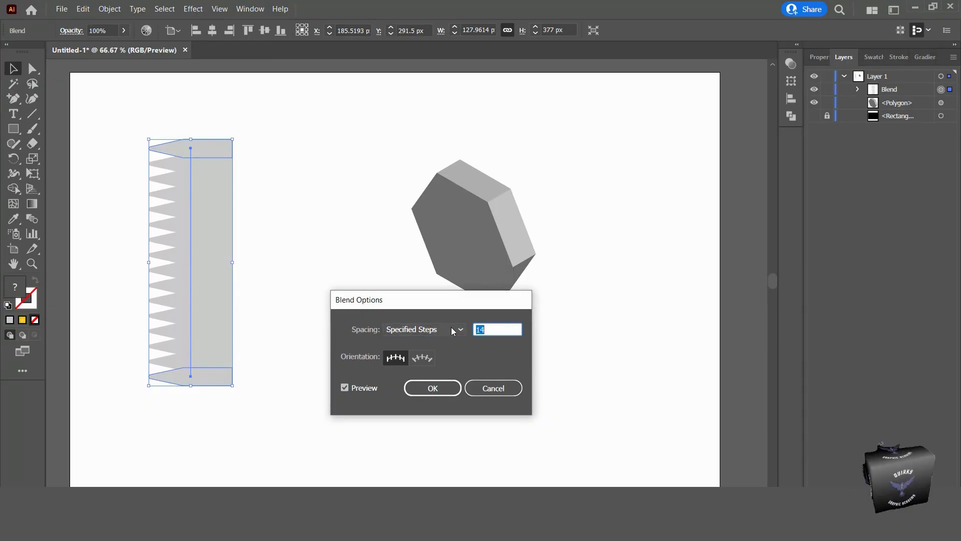
left_click(442, 391)
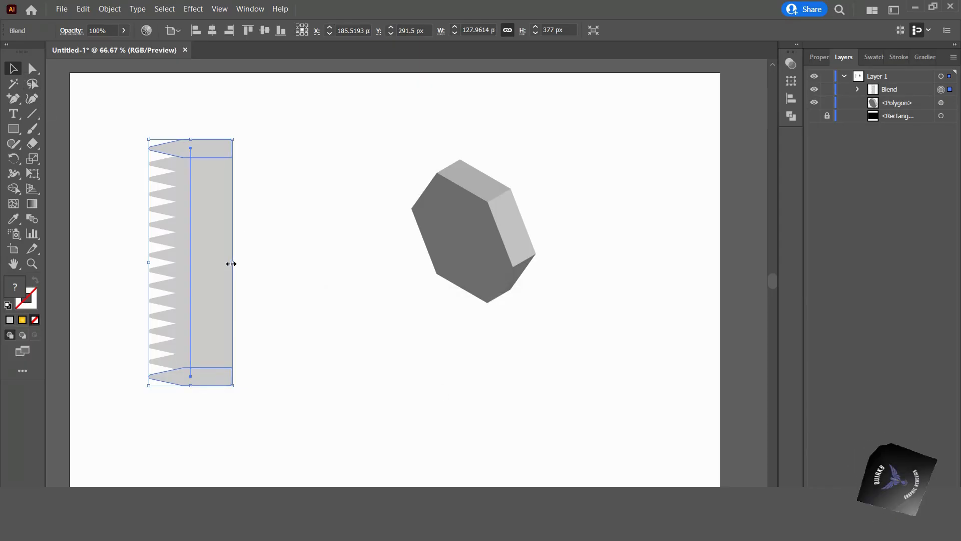
Scale the toothed blend down to about 74 px wide and 299 px high.
left_click_drag(231, 263, 203, 263)
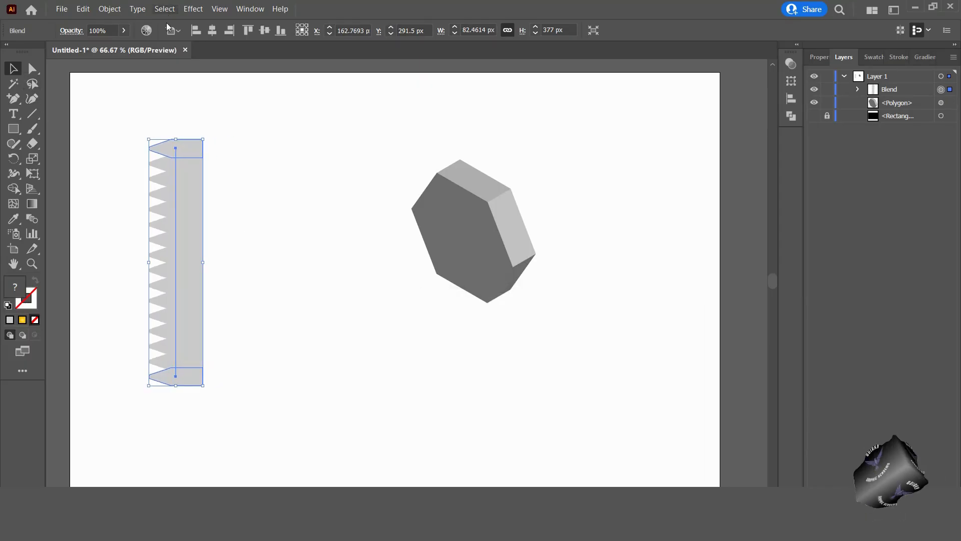
left_click_drag(175, 139, 172, 190)
left_click_drag(203, 287, 198, 290)
Revolve the toothed blend with 3D Revolve (Classic) in the Isometric Top position, offset from the right edge.
left_click(193, 9)
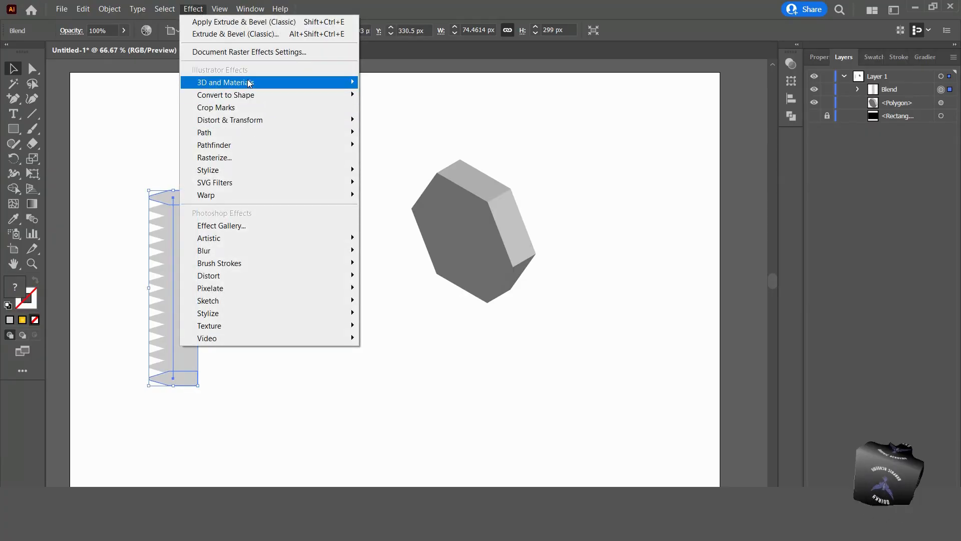
mouse_move(249, 83)
mouse_move(426, 143)
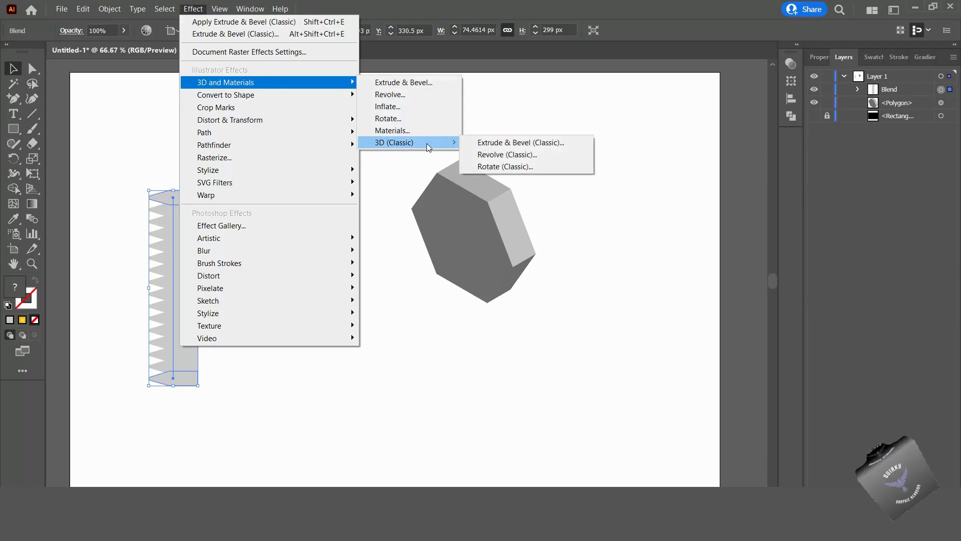
left_click(519, 158)
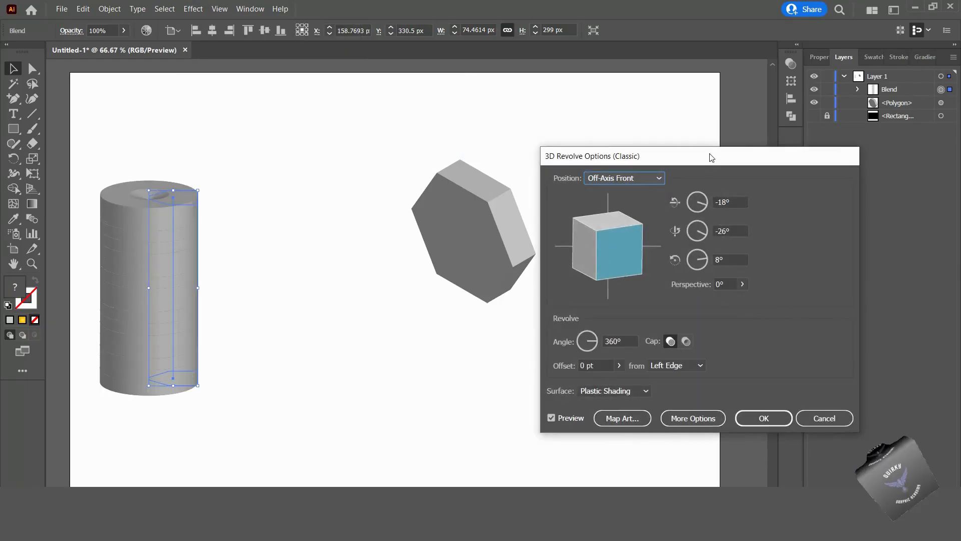
left_click_drag(712, 158, 567, 142)
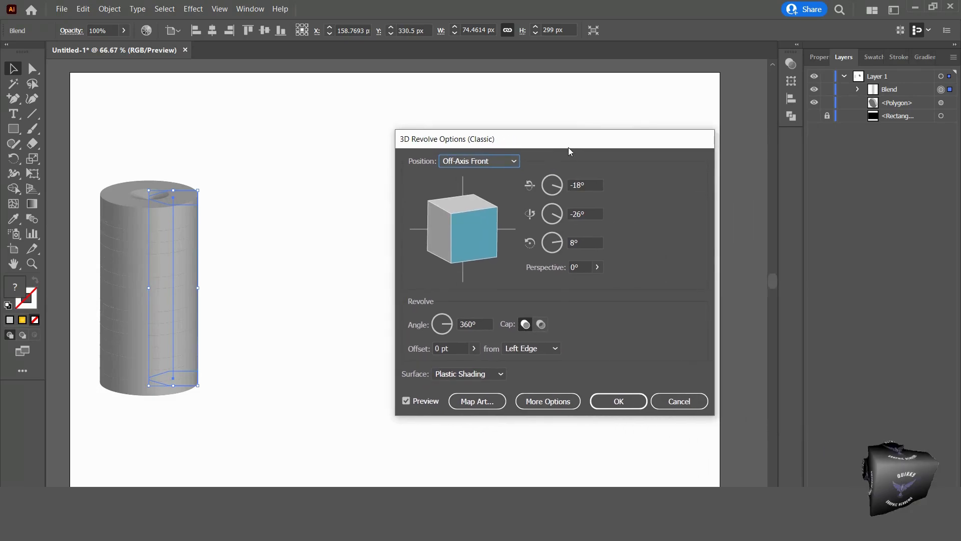
left_click(495, 160)
left_click(491, 393)
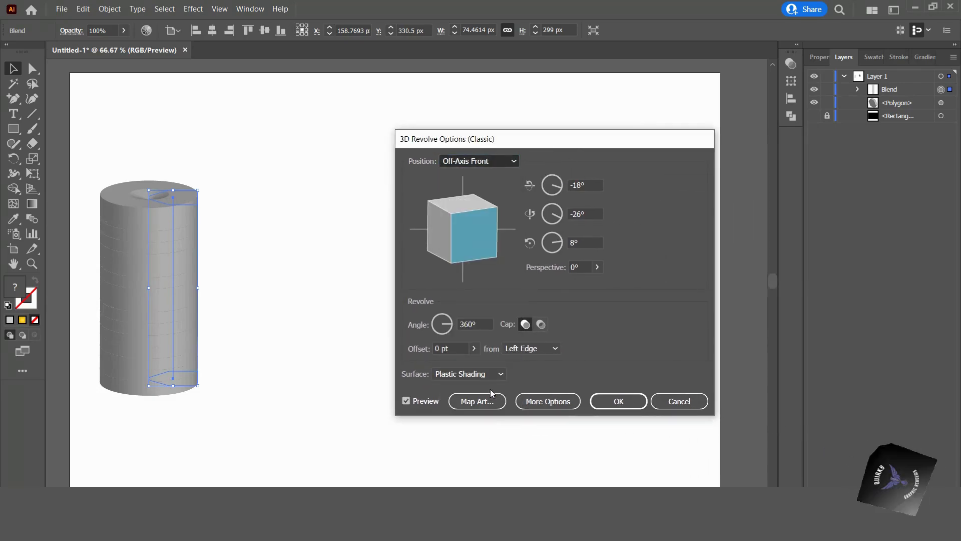
left_click(541, 349)
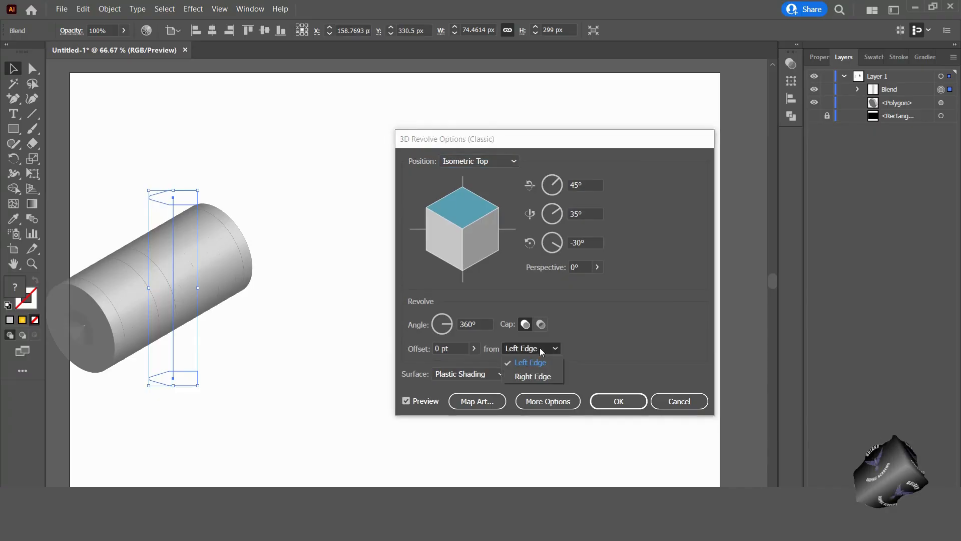
left_click(543, 375)
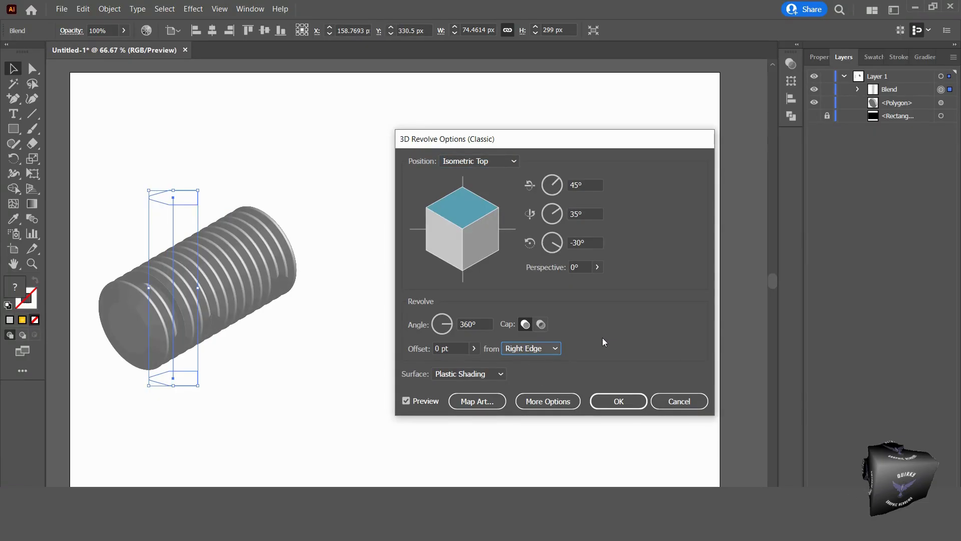
Set the revolve's surface to Diffuse Shading and apply the effect in the Isometric Top position.
left_click(484, 377)
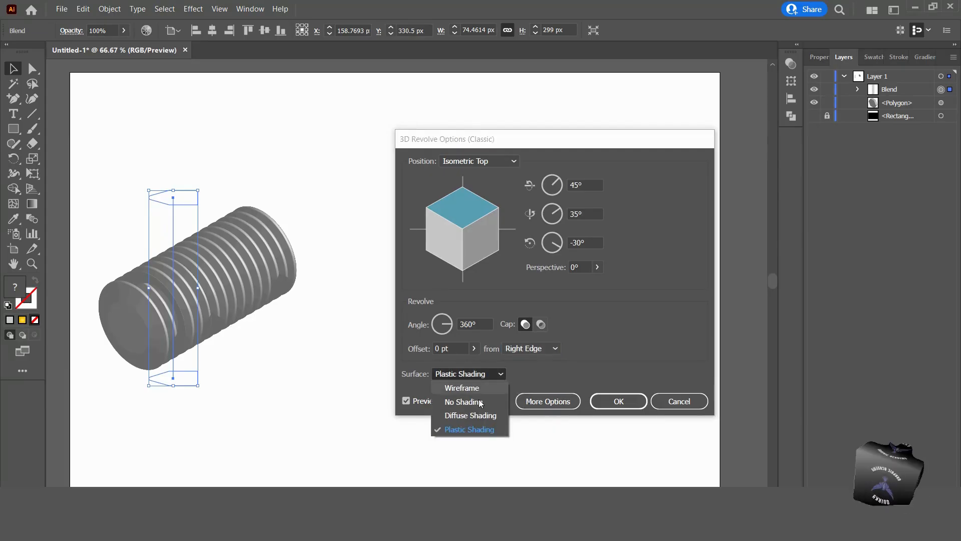
left_click(479, 416)
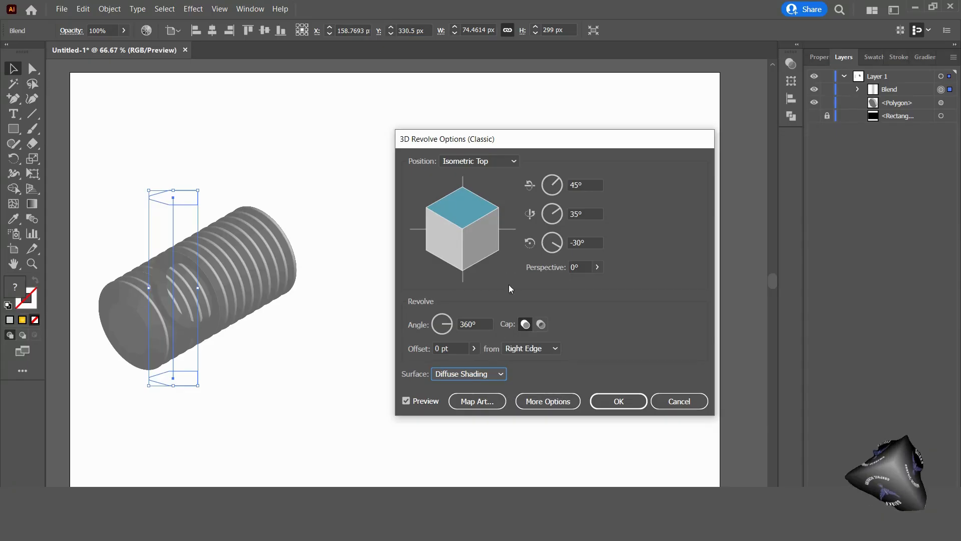
left_click(484, 161)
key("Escape")
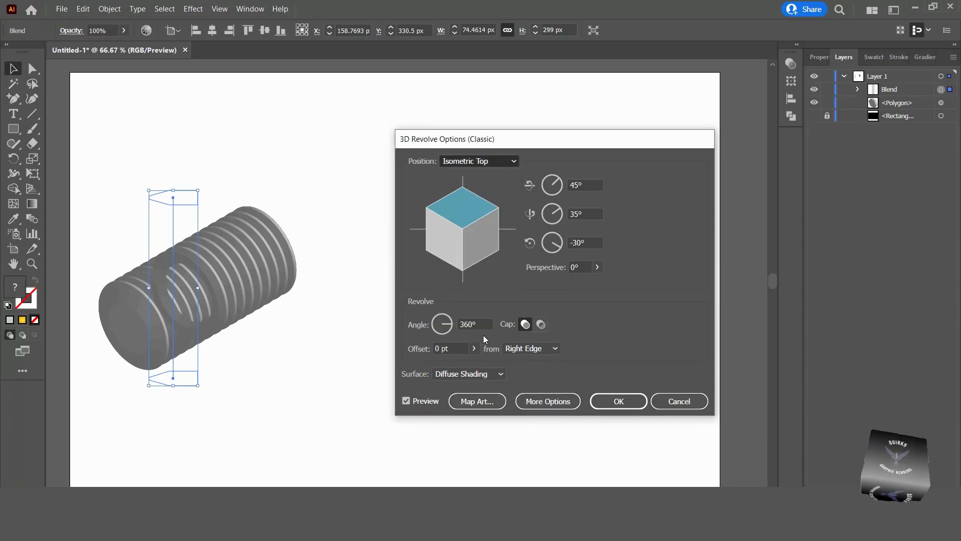
left_click(493, 161)
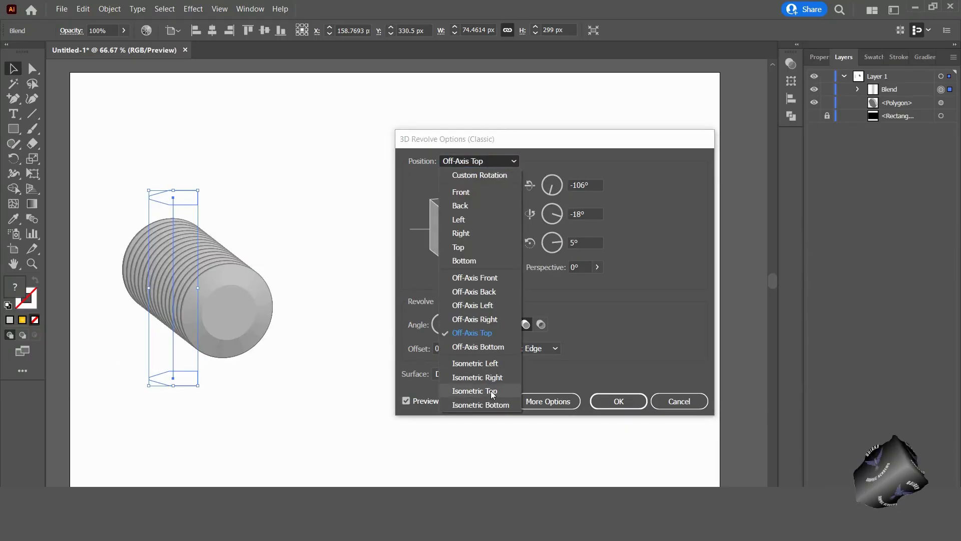
key("Escape")
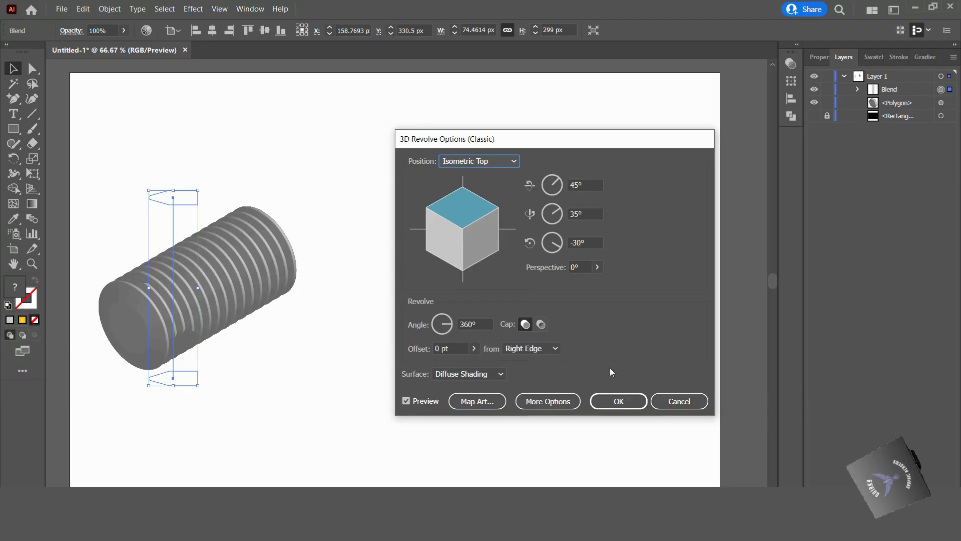
left_click(618, 401)
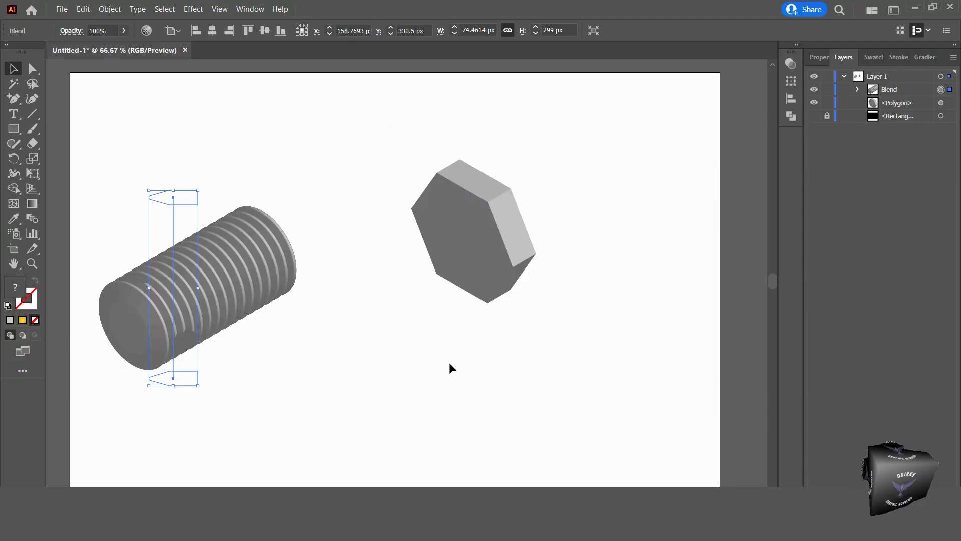
Narrow the threaded shaft's blend to 57 px wide and place the shaft against the hexagonal head's front face.
left_click(450, 364)
left_click(220, 275)
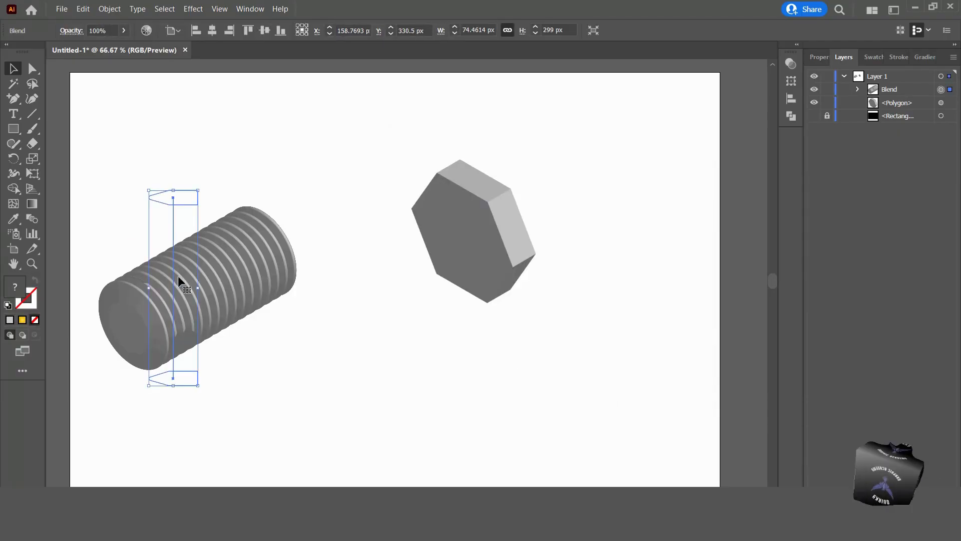
left_click_drag(149, 291, 162, 292)
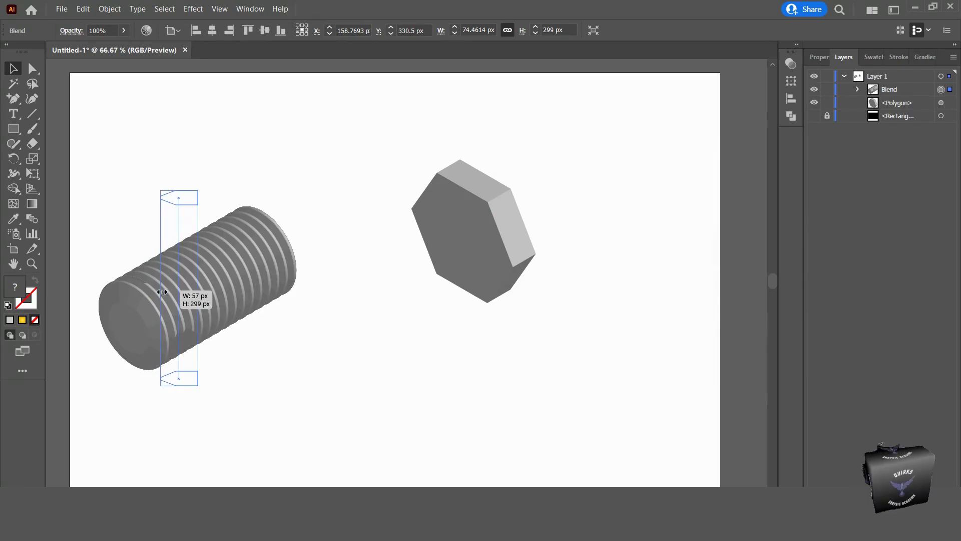
left_click_drag(183, 197, 179, 188)
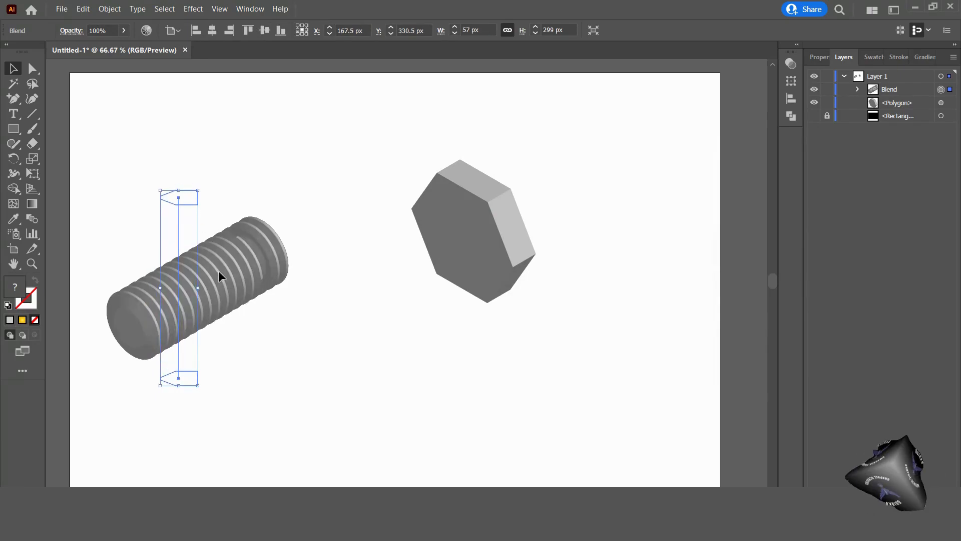
left_click_drag(218, 270, 435, 273)
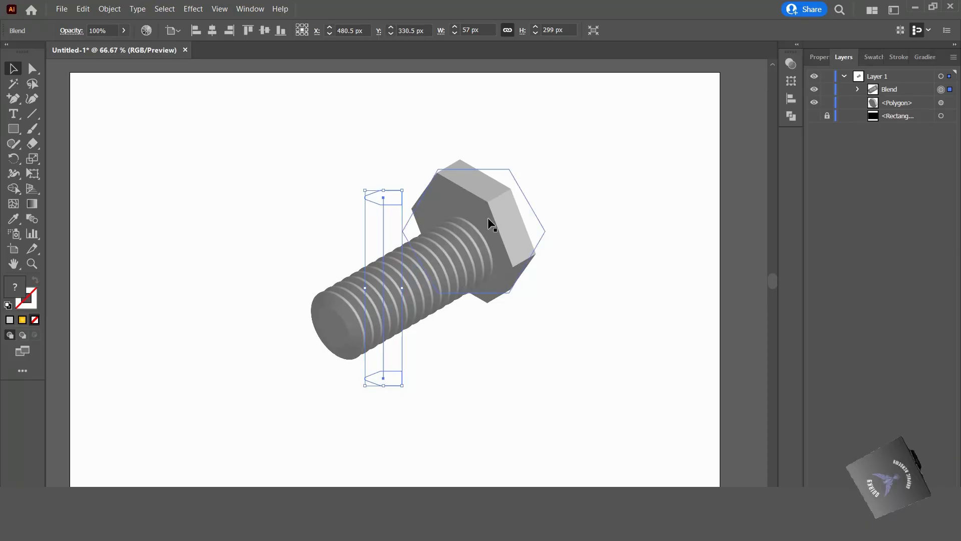
left_click(462, 199)
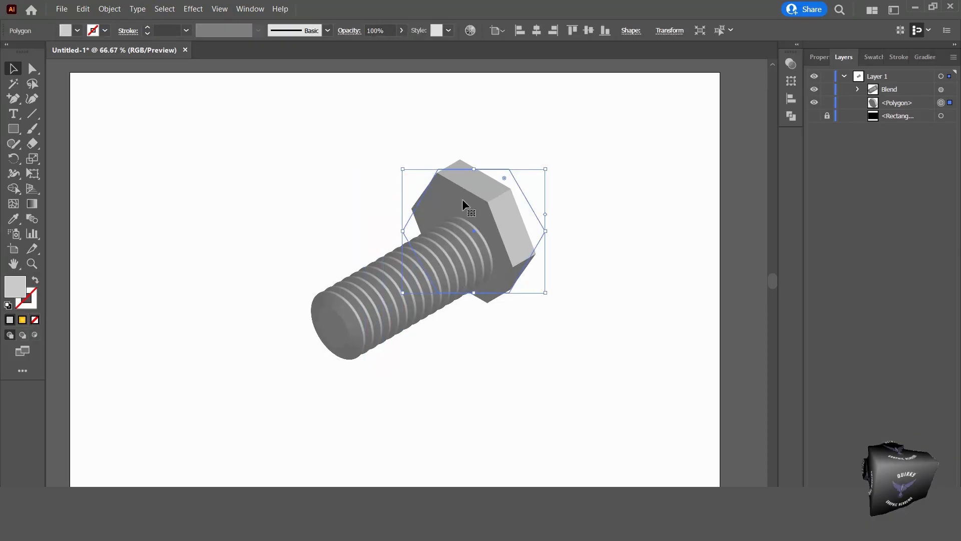
Align the shaft and the hexagonal head on their horizontal and vertical centres.
left_click_drag(317, 204, 527, 364)
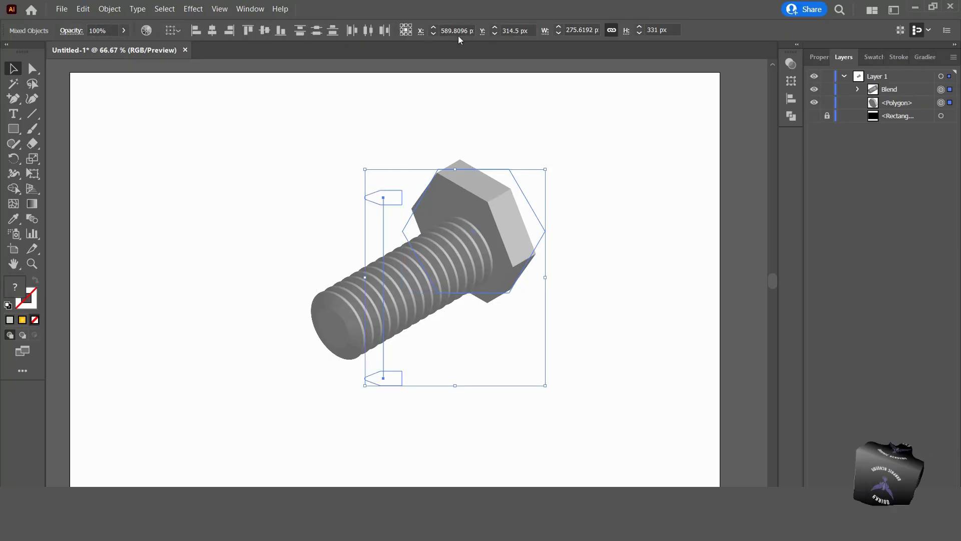
left_click(215, 30)
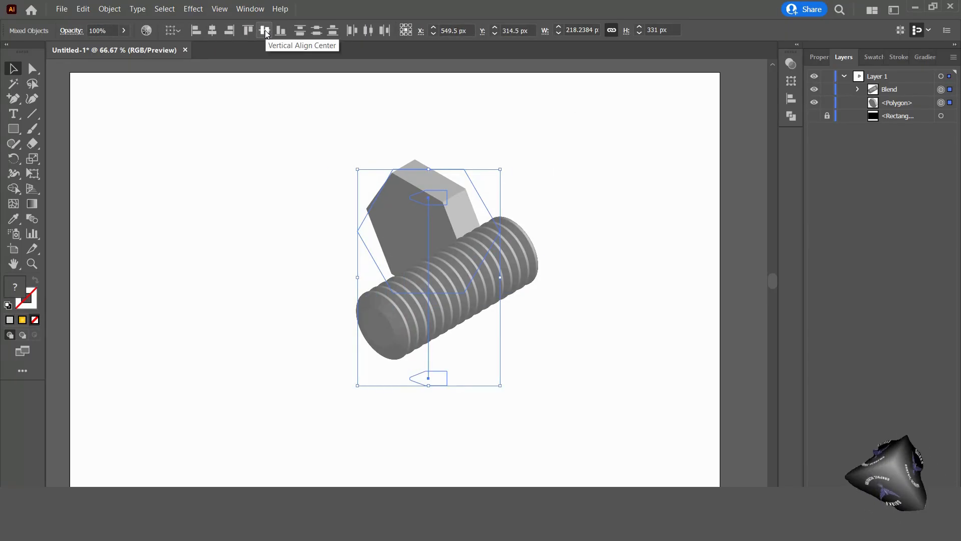
left_click(595, 231)
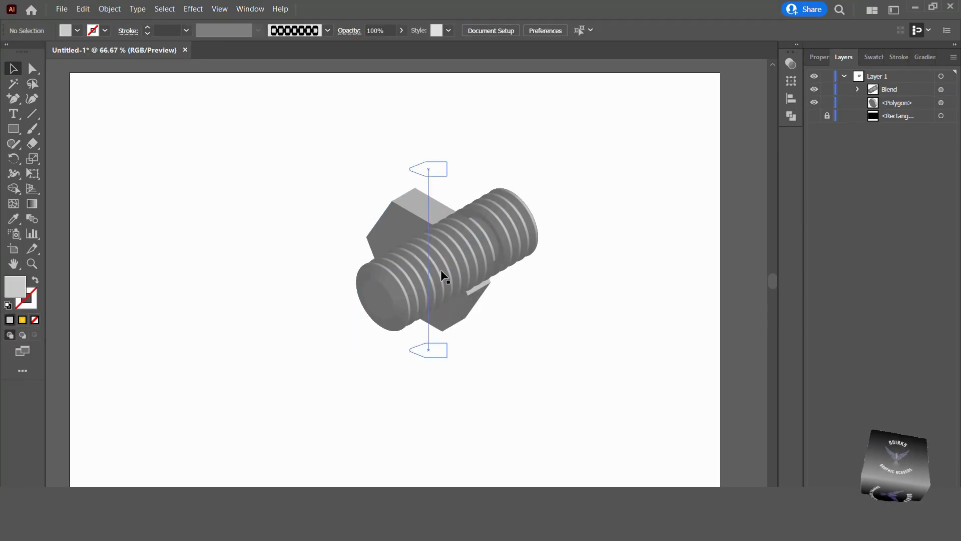
Set the shaft back against the hexagonal head's front face and move the whole bolt to the artboard's upper right.
left_click_drag(441, 270, 388, 304)
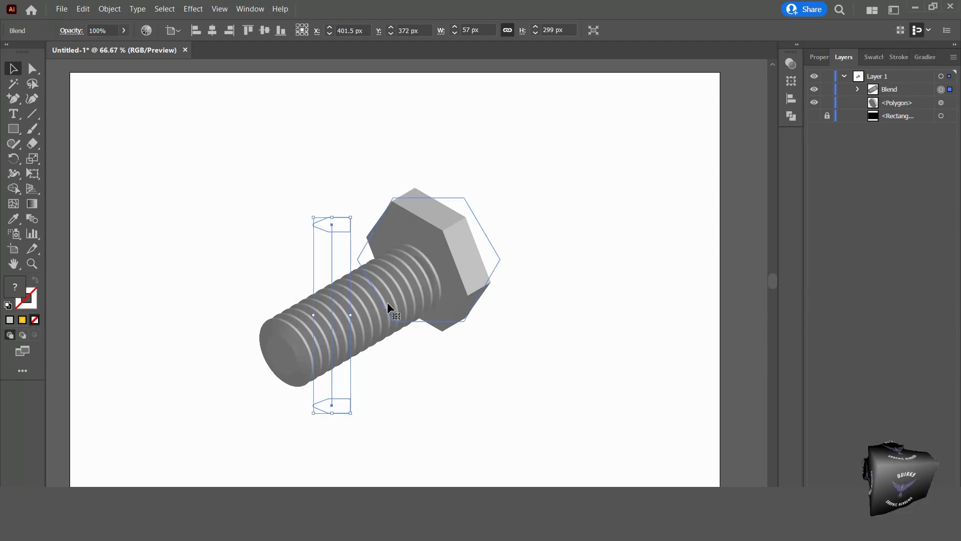
left_click(513, 368)
left_click_drag(184, 212, 398, 355)
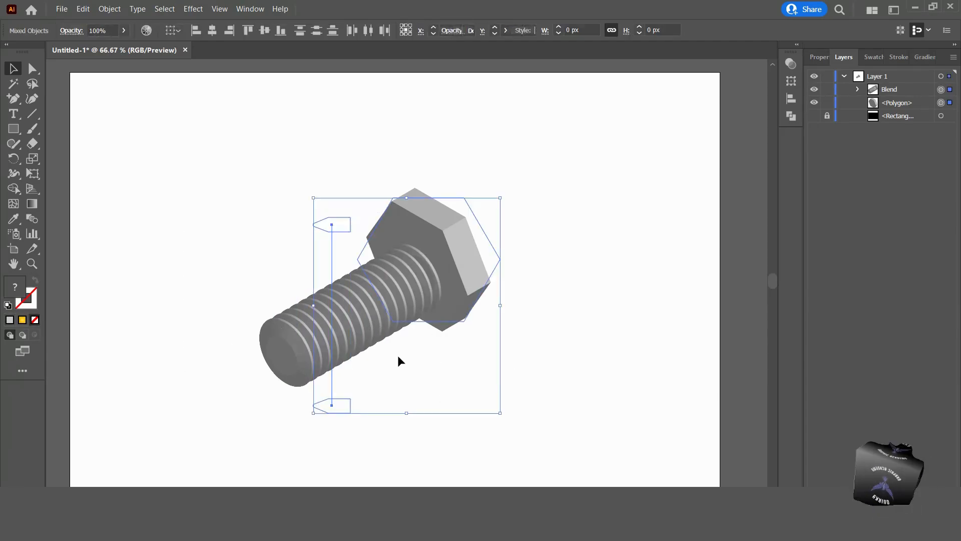
left_click_drag(348, 306, 459, 216)
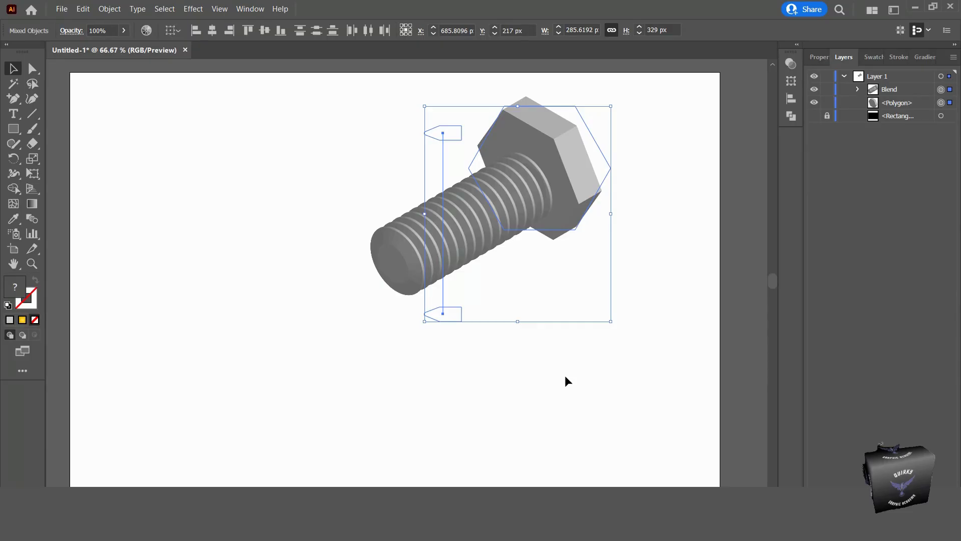
left_click(565, 374)
Duplicate the hexagonal head and place the copy in free space left of the bolt.
left_click(583, 217)
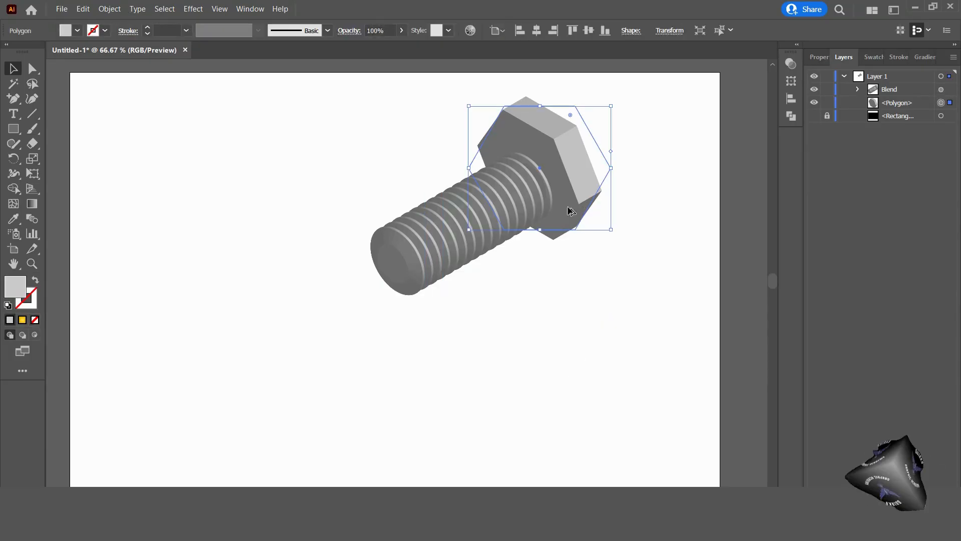
left_click_drag(570, 211, 230, 301)
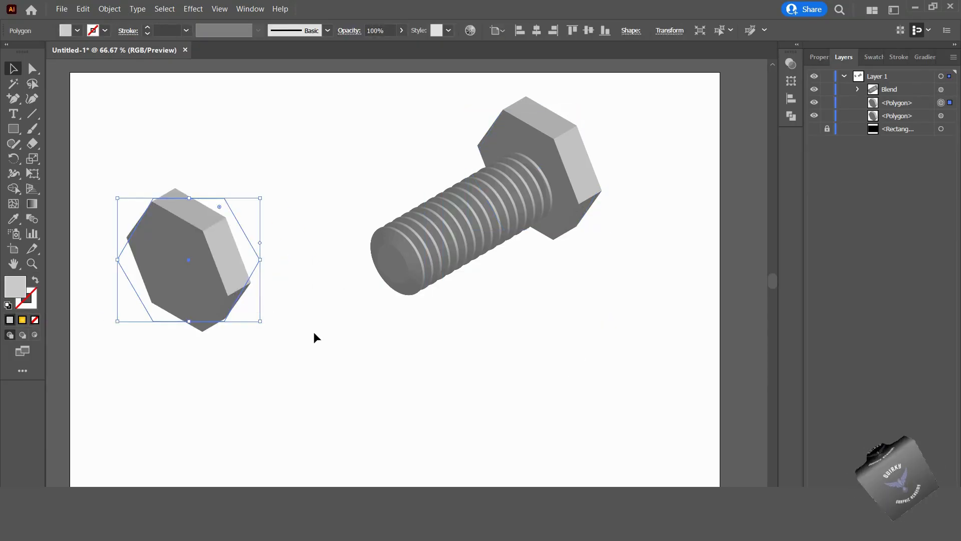
left_click(302, 339)
Draw a circle about 96 px in diameter centred on the duplicated hexagon's front face.
left_click_drag(13, 129, 74, 158)
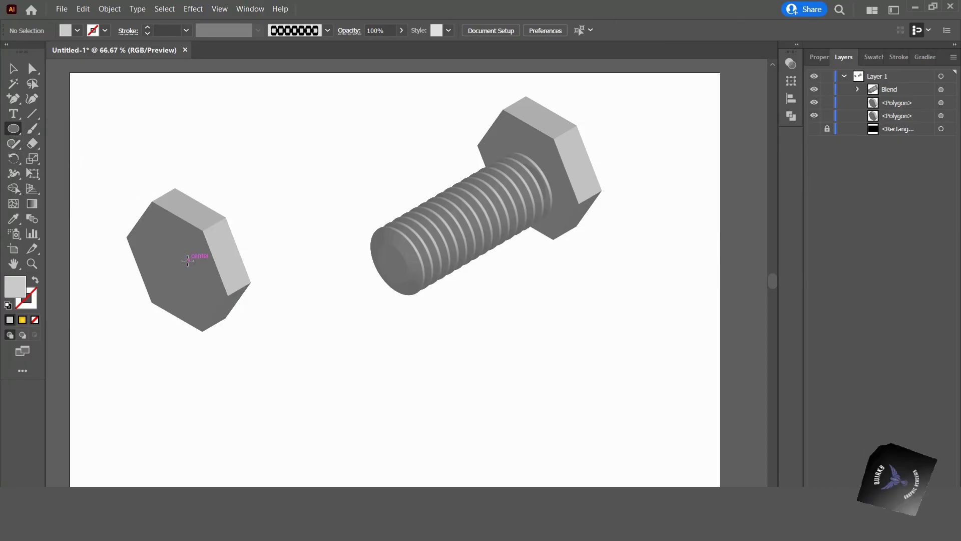
left_click_drag(188, 261, 154, 230)
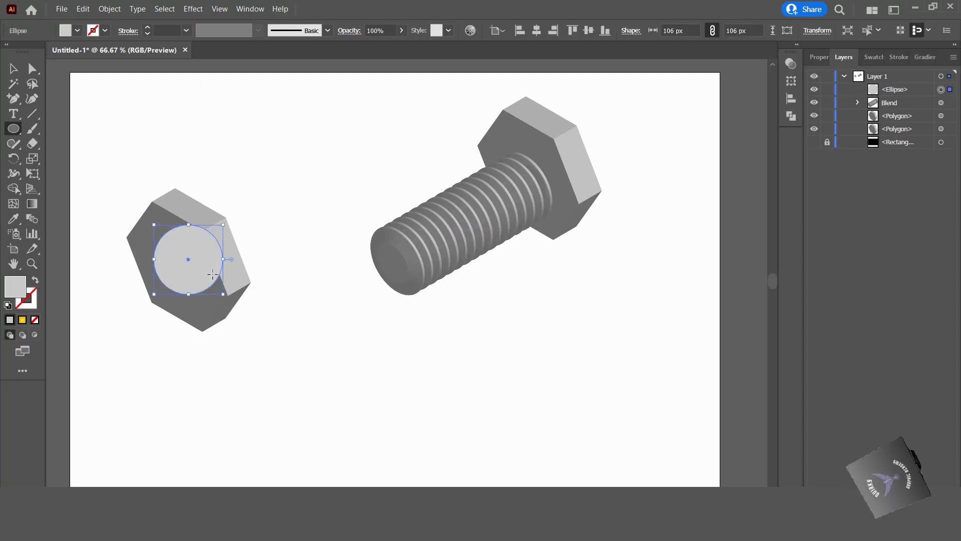
left_click_drag(187, 259, 184, 260)
left_click_drag(222, 224, 210, 297)
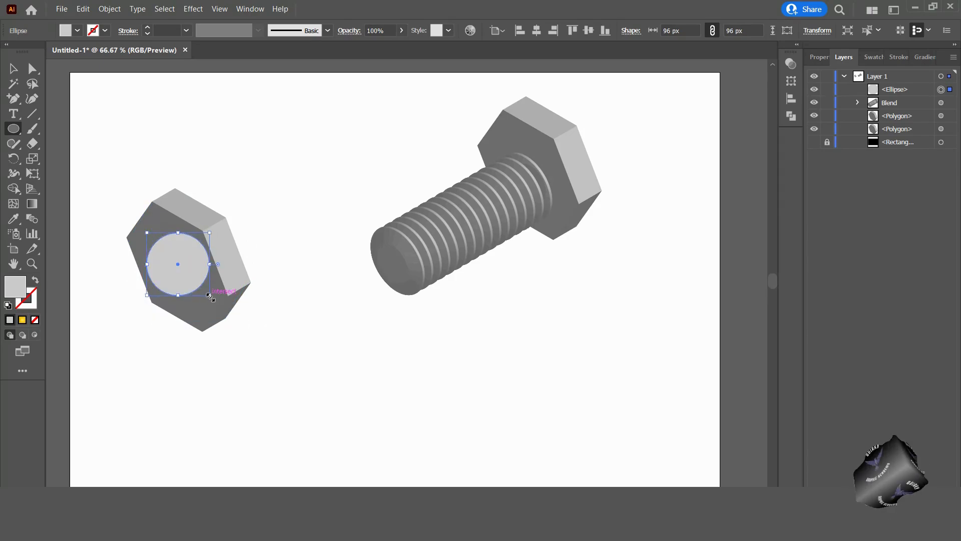
Cut the circle out of the duplicated hexagon with the Shape Builder tool to make a nut with a through hole.
key("v")
left_click_drag(95, 143, 217, 365)
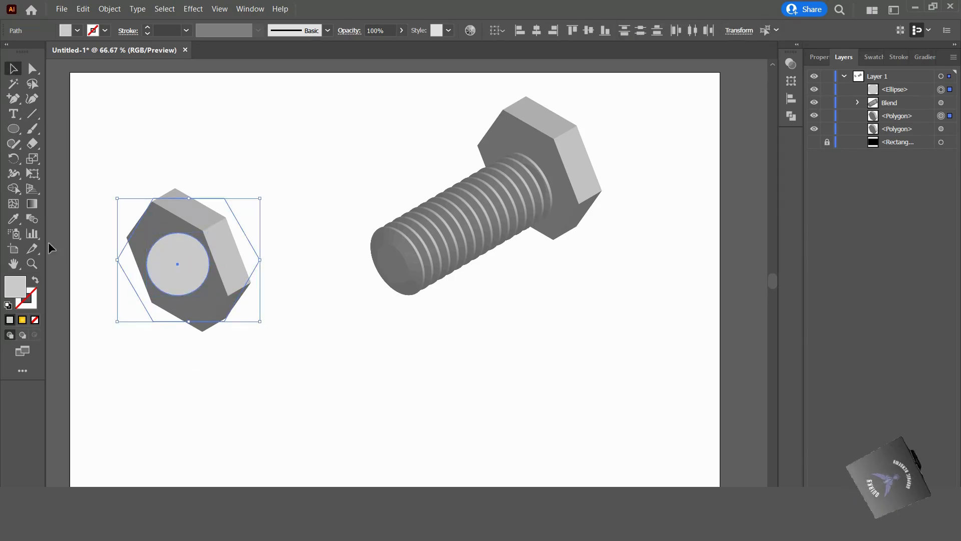
left_click(13, 189)
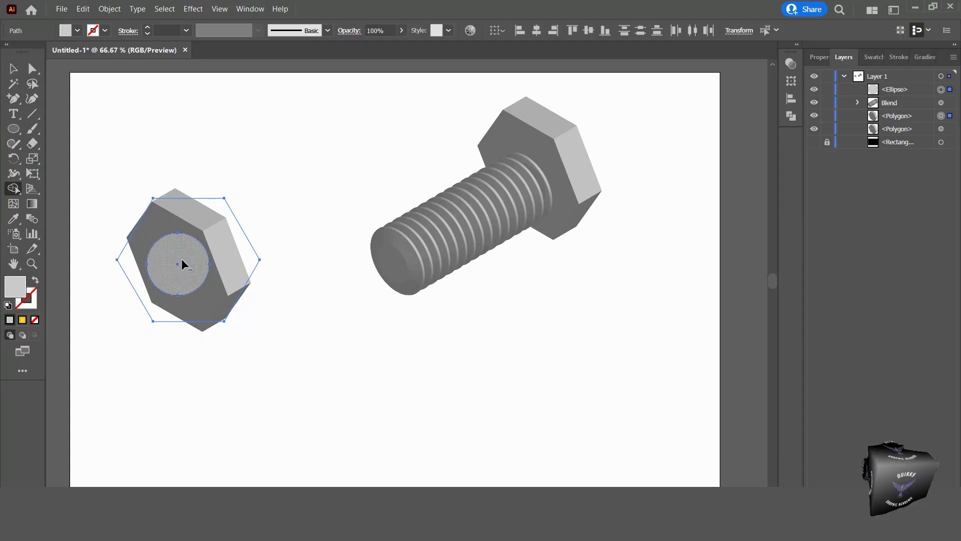
left_click(181, 264, "alt")
key("v")
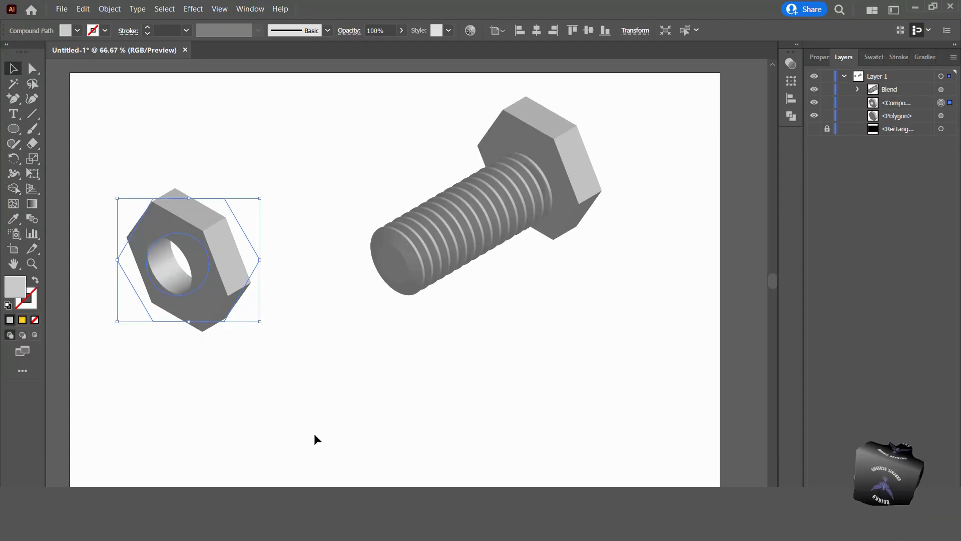
left_click(314, 439)
left_click_drag(105, 179, 240, 339)
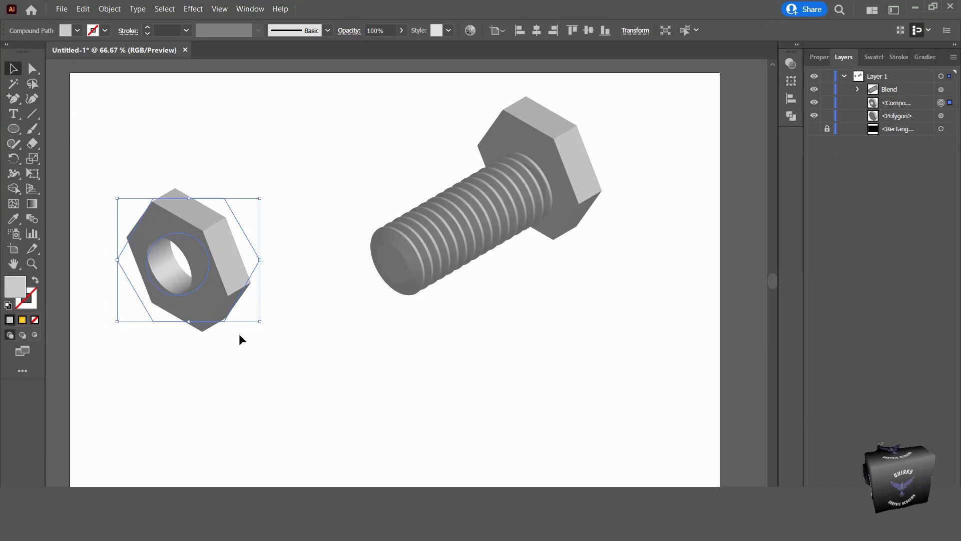
left_click(285, 338)
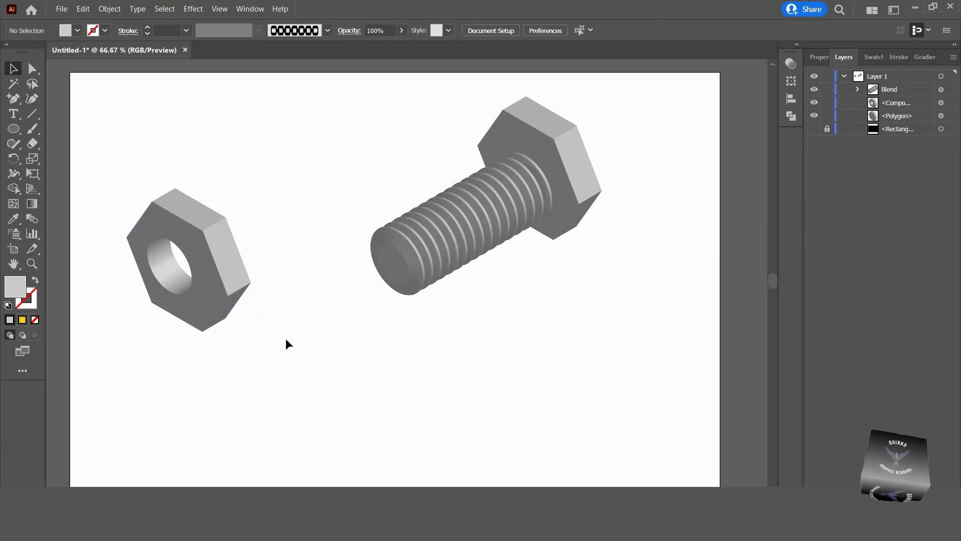
double_click(197, 286)
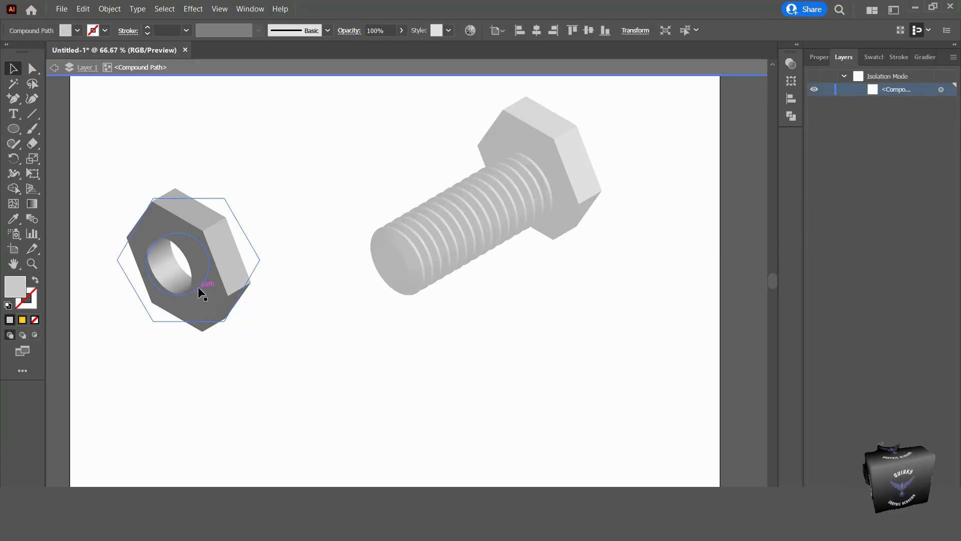
left_click(164, 242)
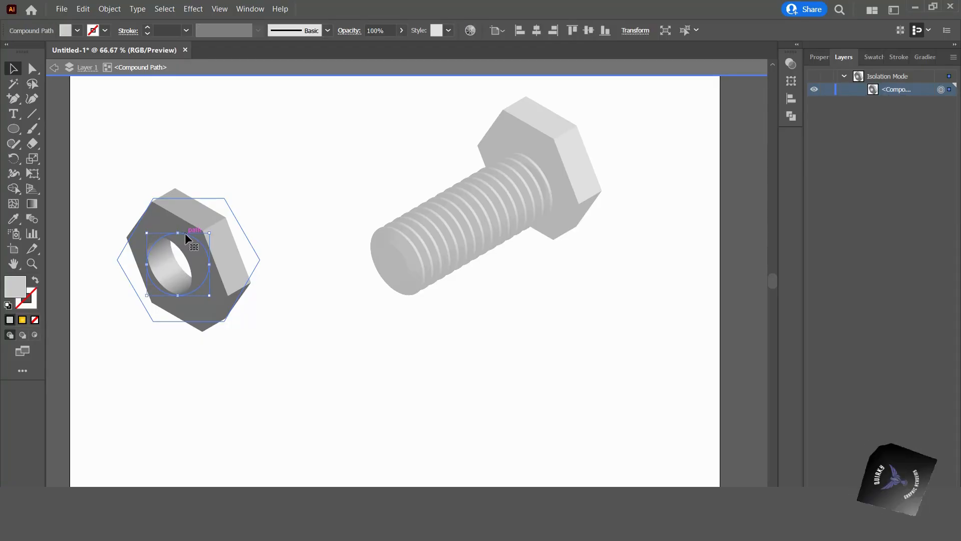
left_click_drag(188, 237, 391, 339)
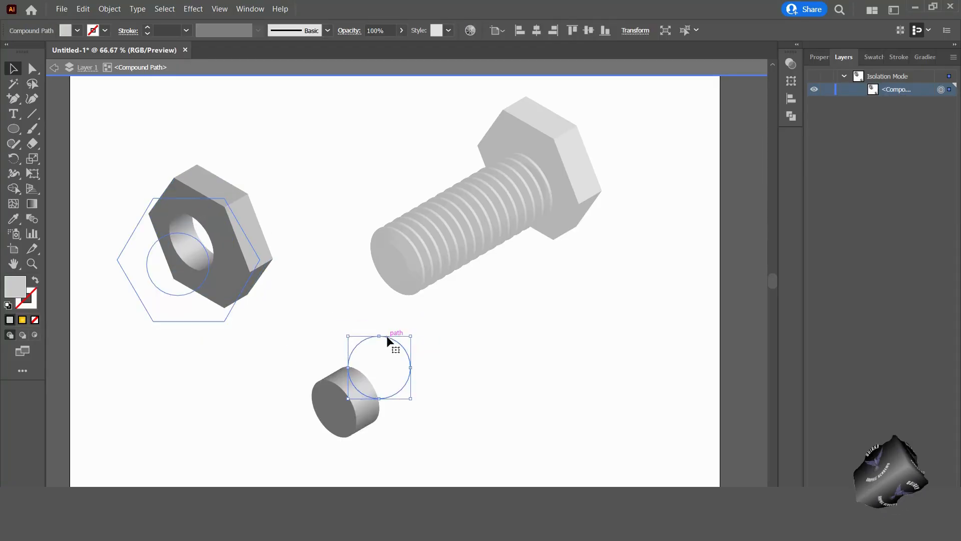
left_click(54, 67)
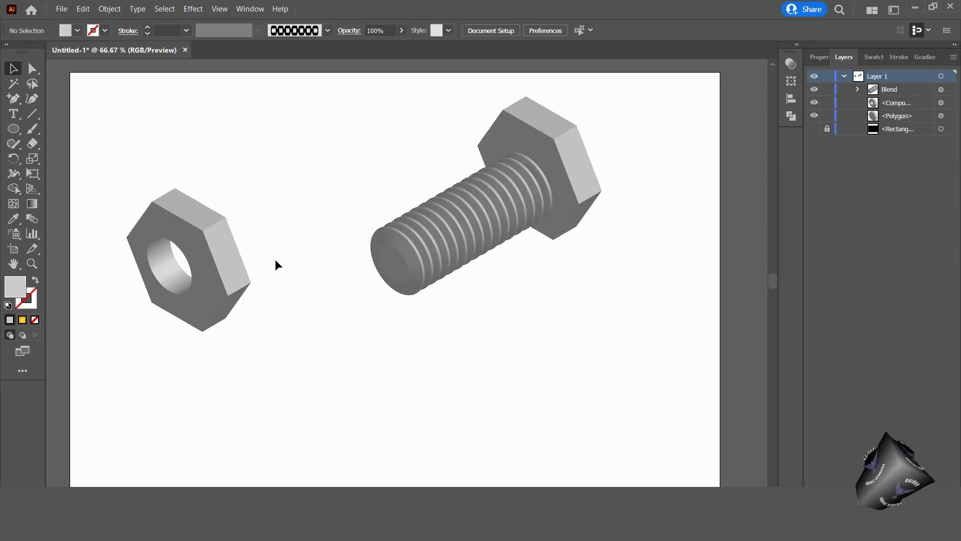
Draw a circle about 96 px in diameter over the nut's hole and move it to free space below the bolt.
left_click(15, 129)
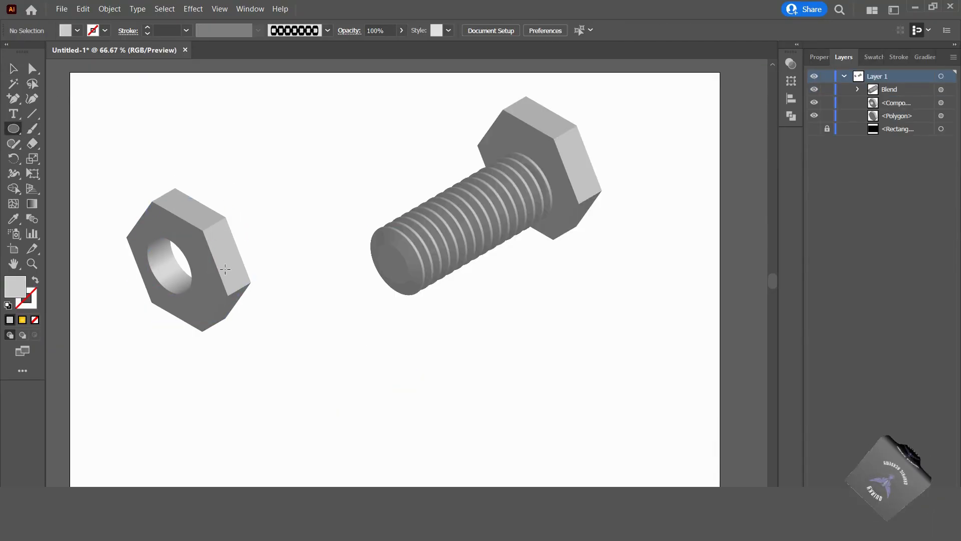
mouse_move(181, 263)
left_mouse_down()
mouse_move(166, 237)
mouse_move(146, 229)
left_mouse_up()
left_click(13, 68)
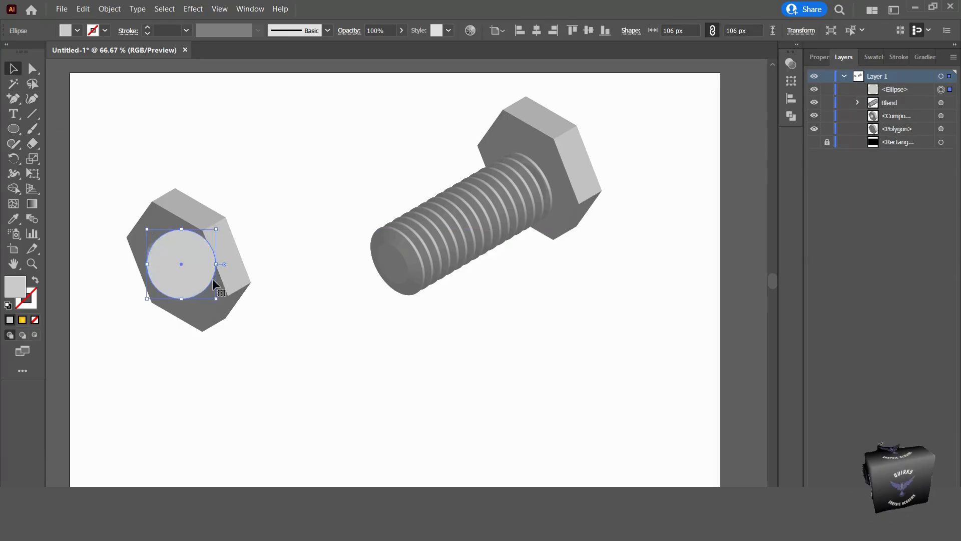
left_click_drag(219, 302, 214, 296)
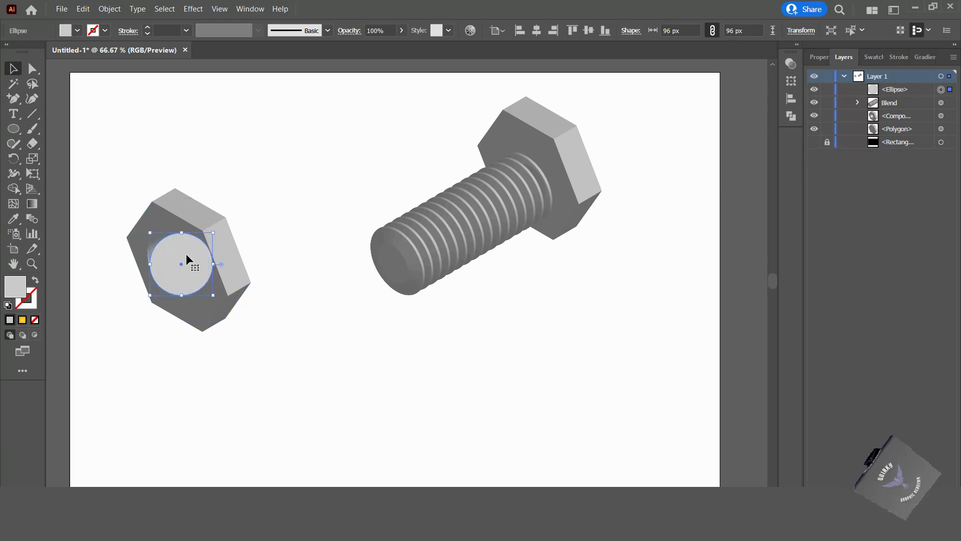
left_click_drag(186, 253, 583, 356)
left_click(195, 9)
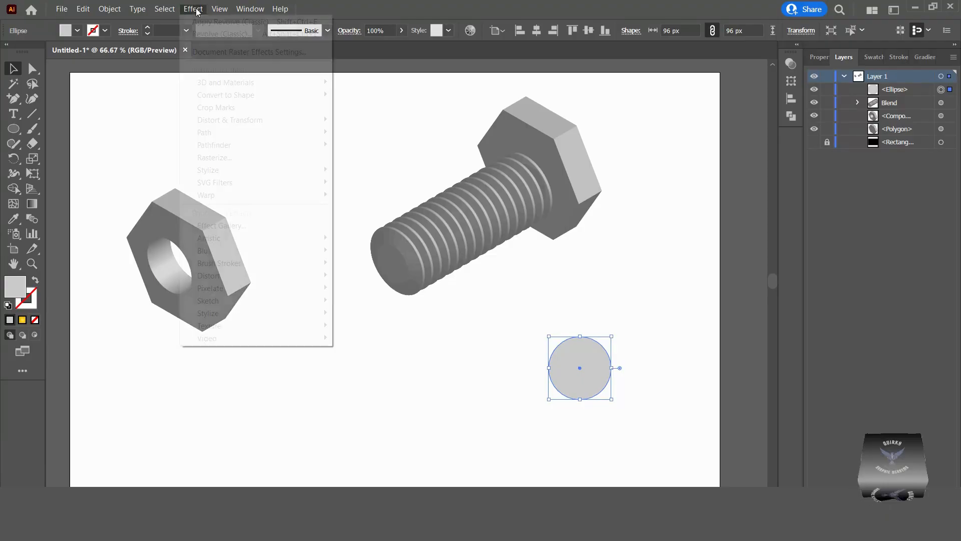
mouse_move(234, 86)
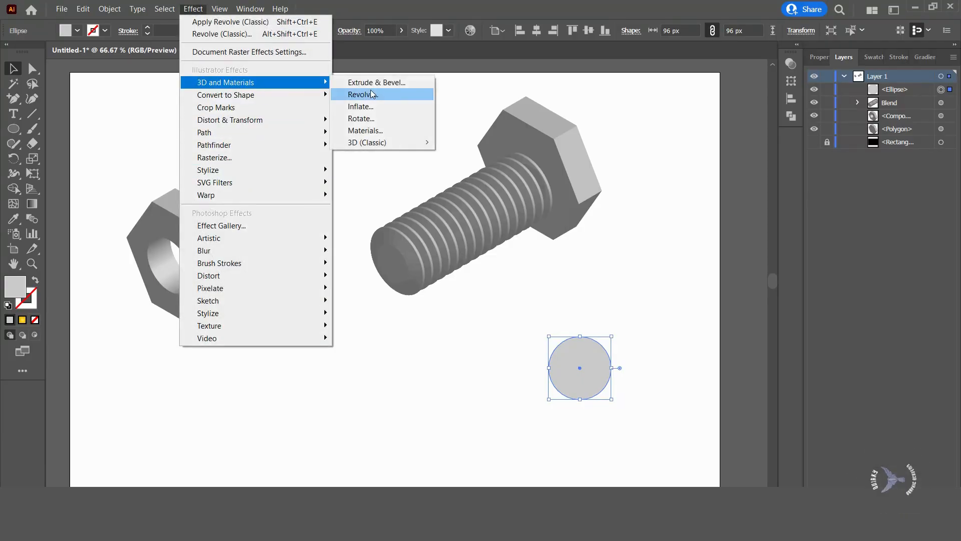
left_click(378, 82)
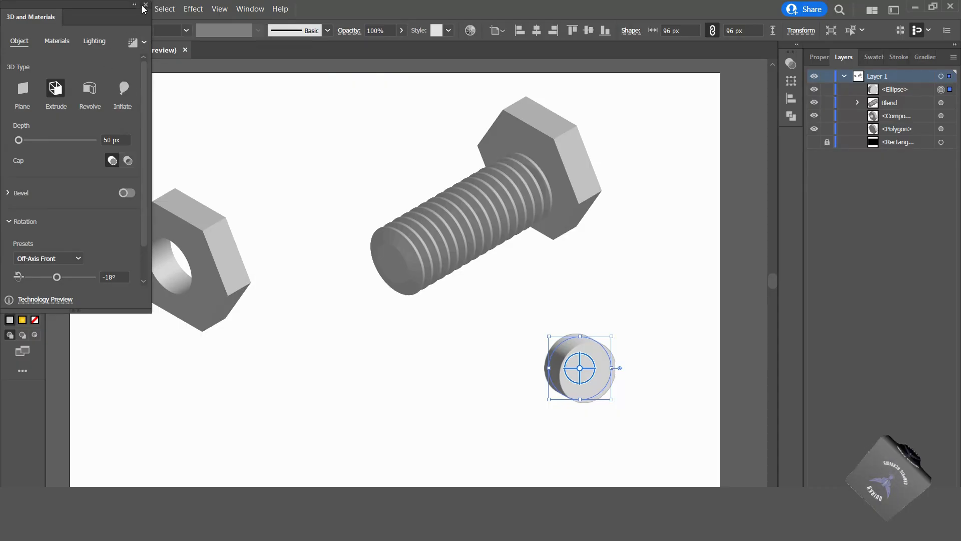
left_click(145, 6)
key("ctrl+z")
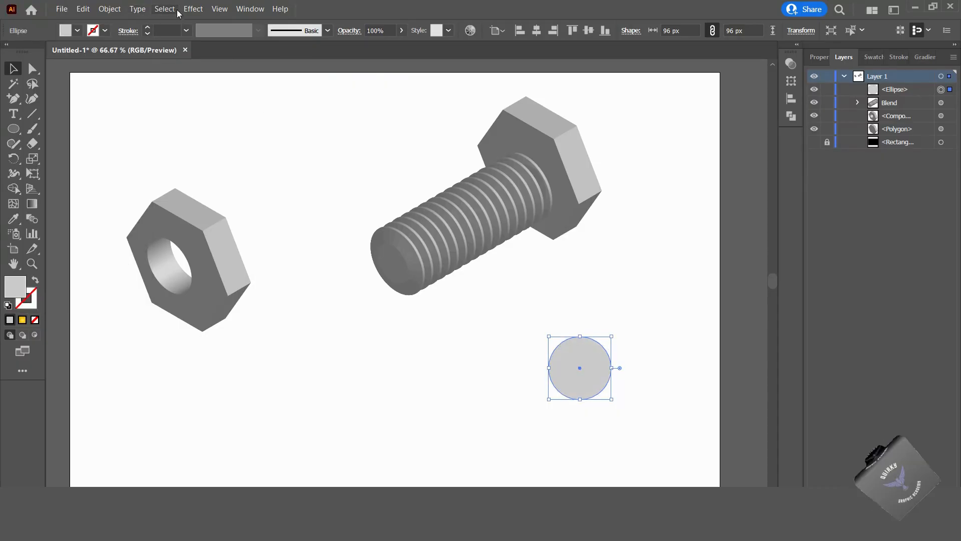
Start a classic 3D Extrude & Bevel on the circle with the position set to Isometric Left.
left_click(193, 9)
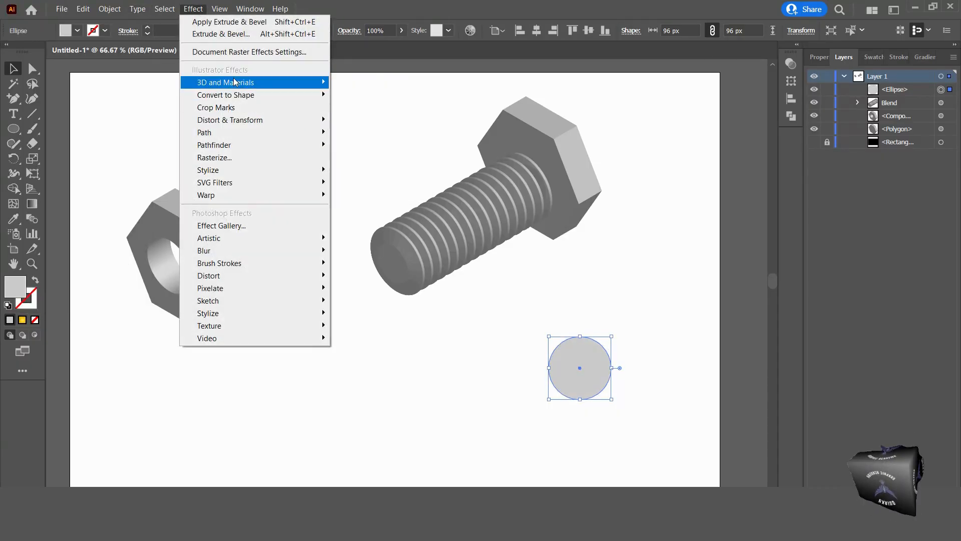
mouse_move(234, 82)
mouse_move(378, 141)
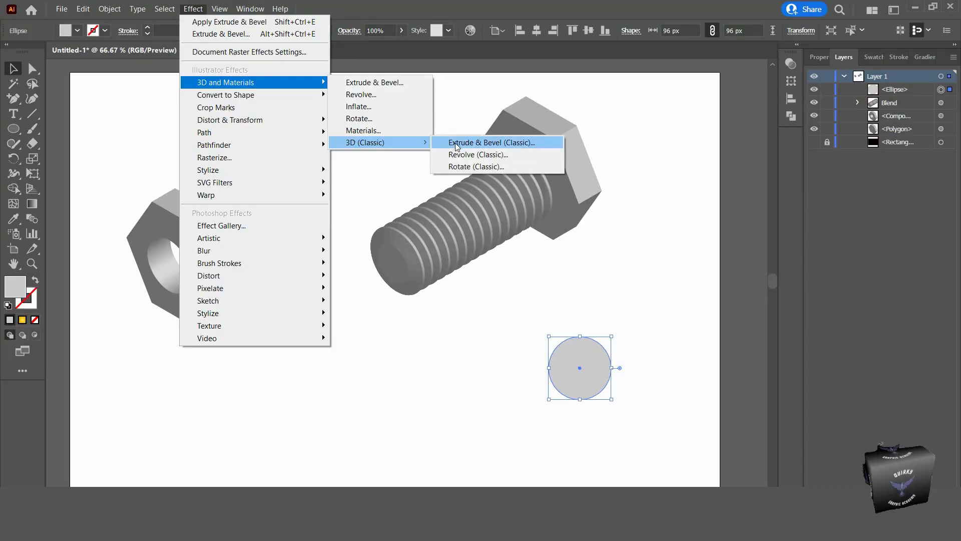
left_click(456, 144)
left_click(494, 164)
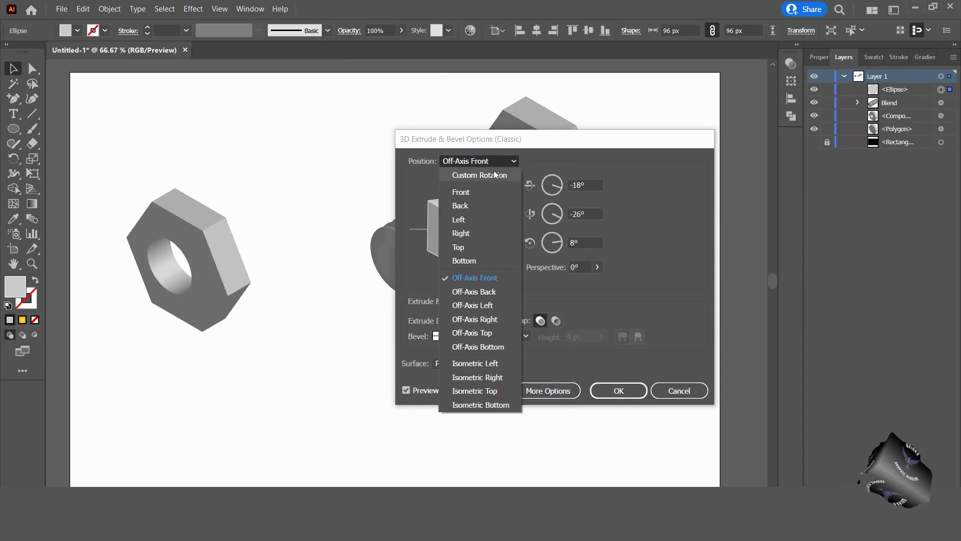
left_click(564, 145)
left_click_drag(564, 145, 344, 153)
left_click(280, 169)
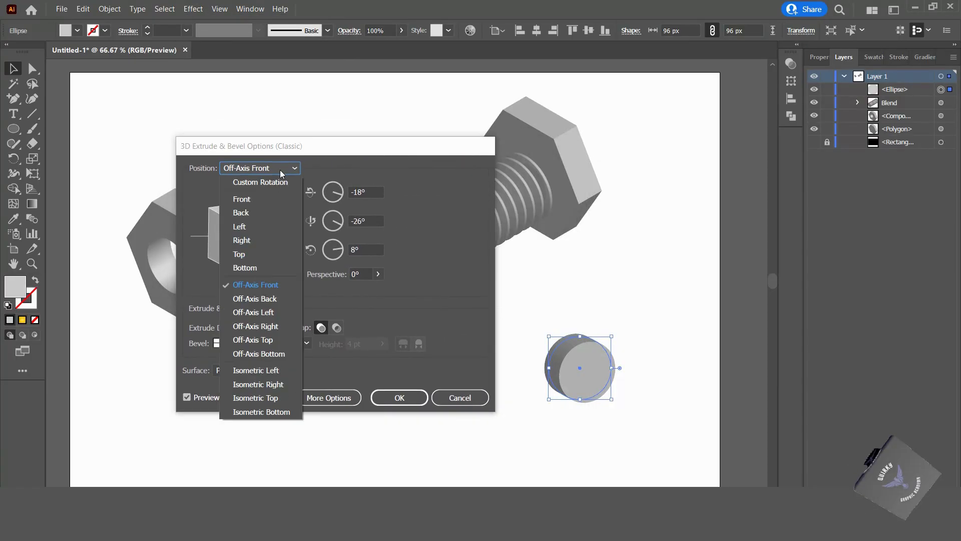
left_click(273, 371)
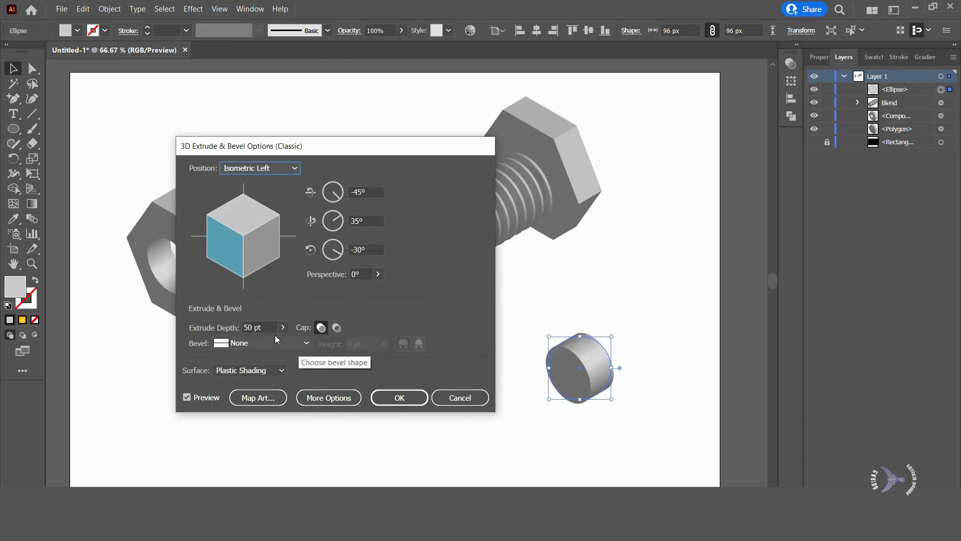
Set the circle's extrude depth to 9 pt, turn its cap off for a hollow appearance, and apply the effect.
left_click(258, 328)
key("Down")
key("Down")
key("Down")
key("Down")
key("Down")
key("Down")
key("Down")
key("Down")
key("Down")
key("Down")
key("Down")
key("Down")
key("Down")
key("Down")
key("Down")
key("Down")
key("Down")
key("Down")
key("Down")
key("Down")
key("Down")
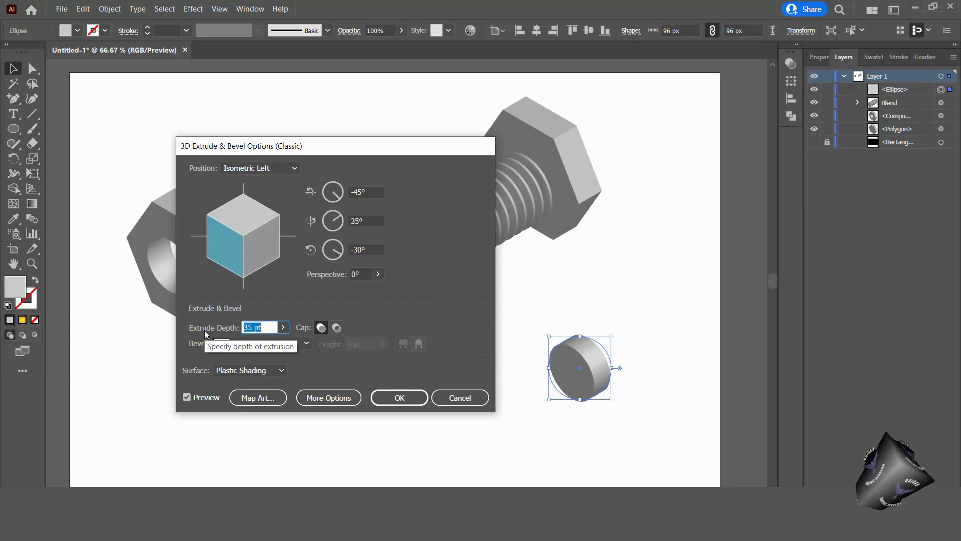
key("Down")
key("Down")
key("Down")
key("Down")
key("Down")
key("Down")
key("Down")
key("Down")
key("Down")
key("Down")
key("Down")
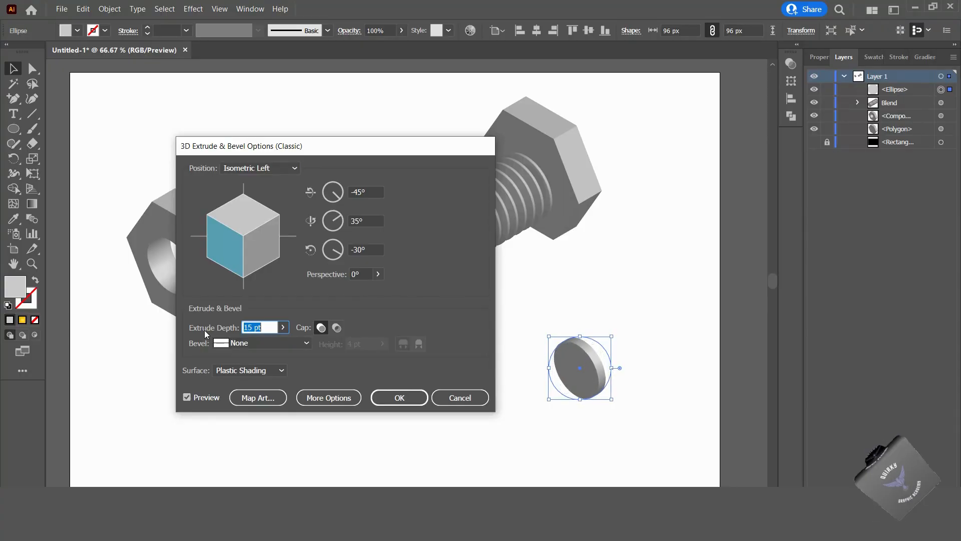
key("Down")
key("Down")
key("Down")
key("Down")
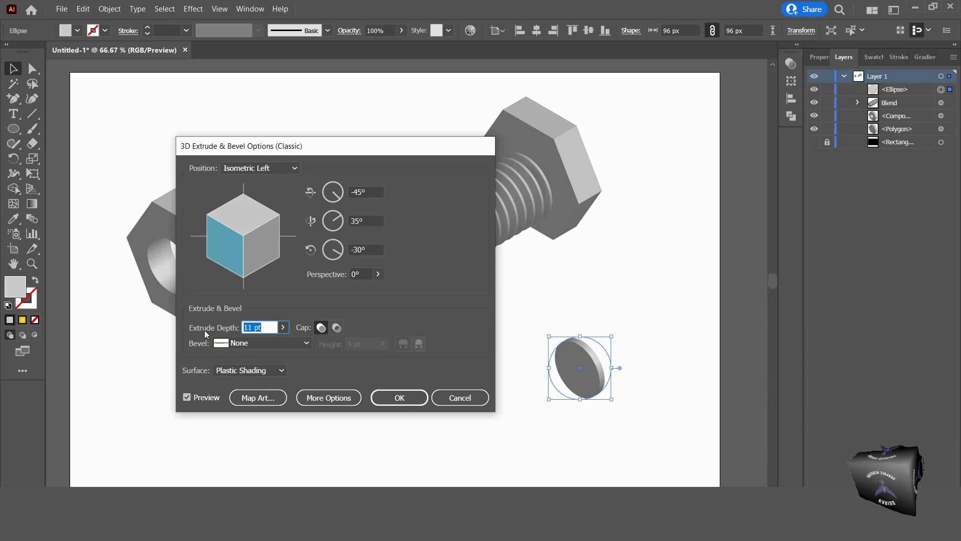
key("Down")
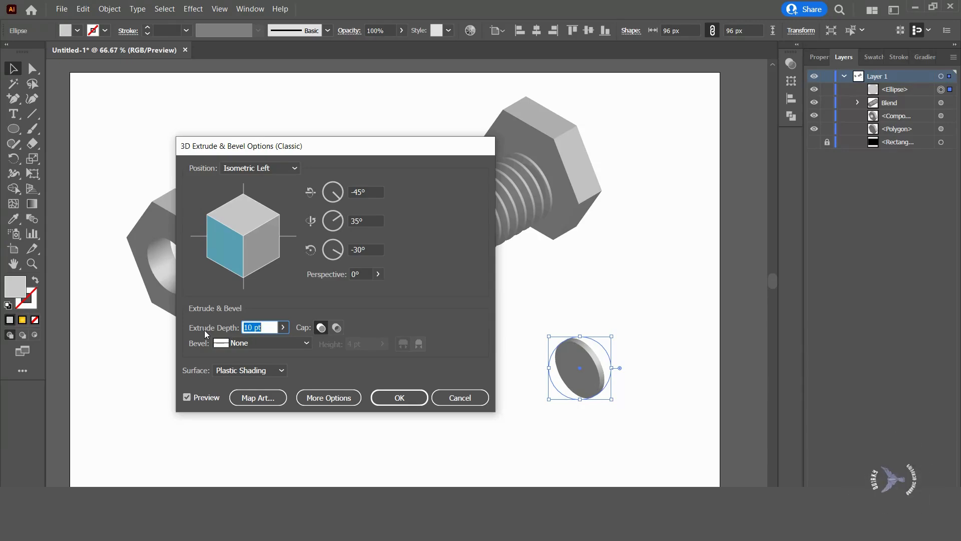
left_click(336, 327)
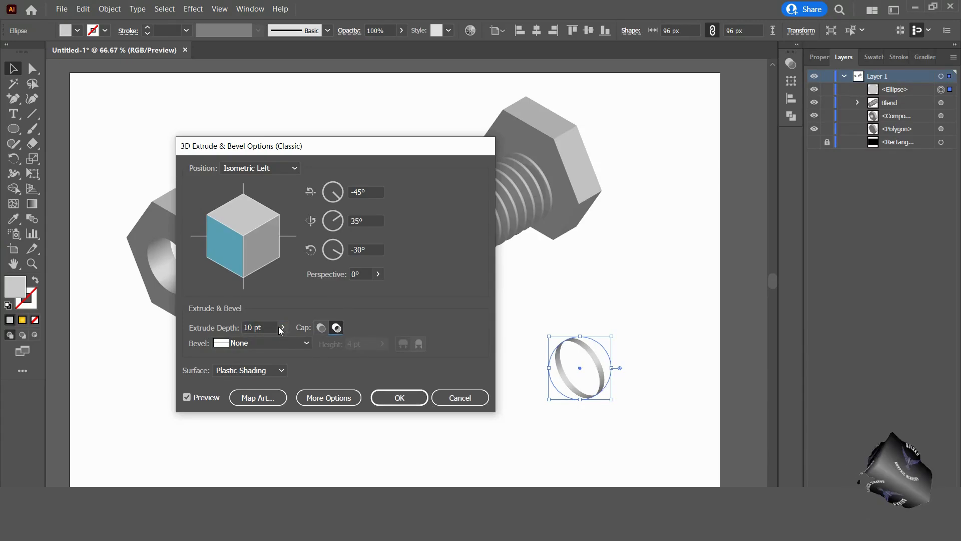
left_click(261, 327)
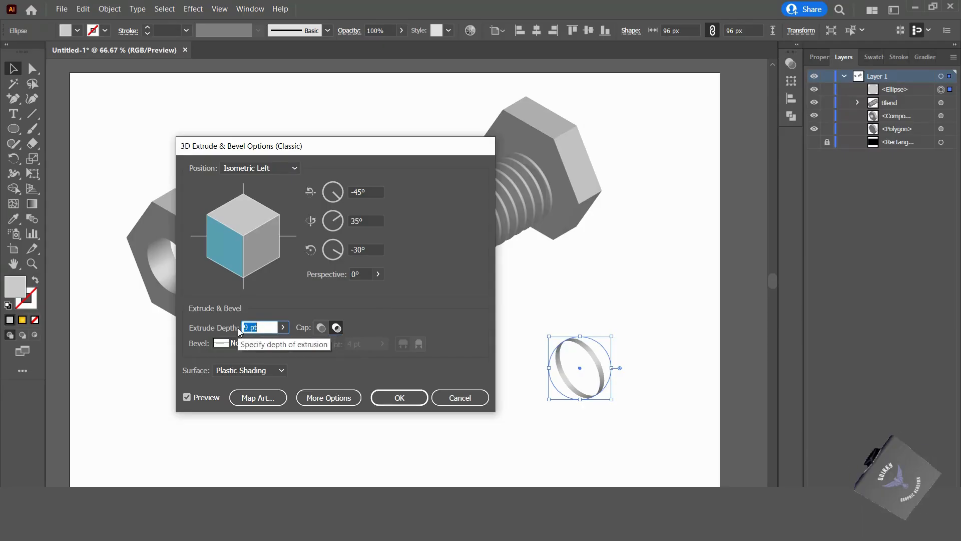
left_click(399, 397)
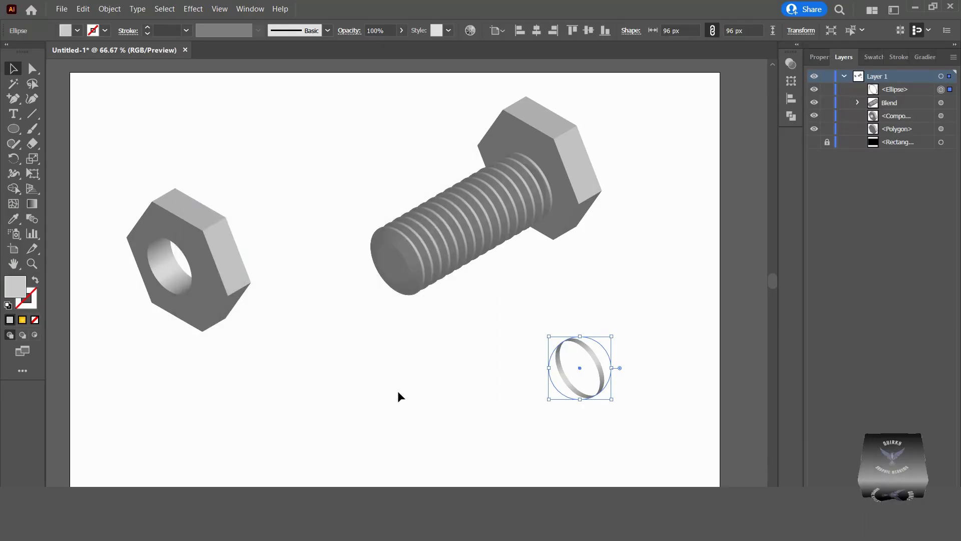
Expand the hollow ring's appearance and unite its pieces into one shape with Pathfinder.
left_click(115, 10)
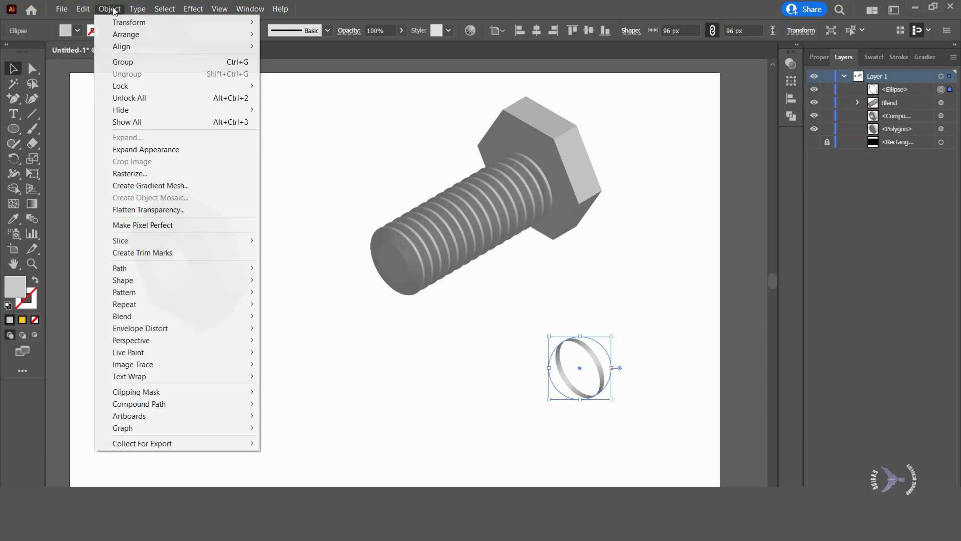
left_click(143, 150)
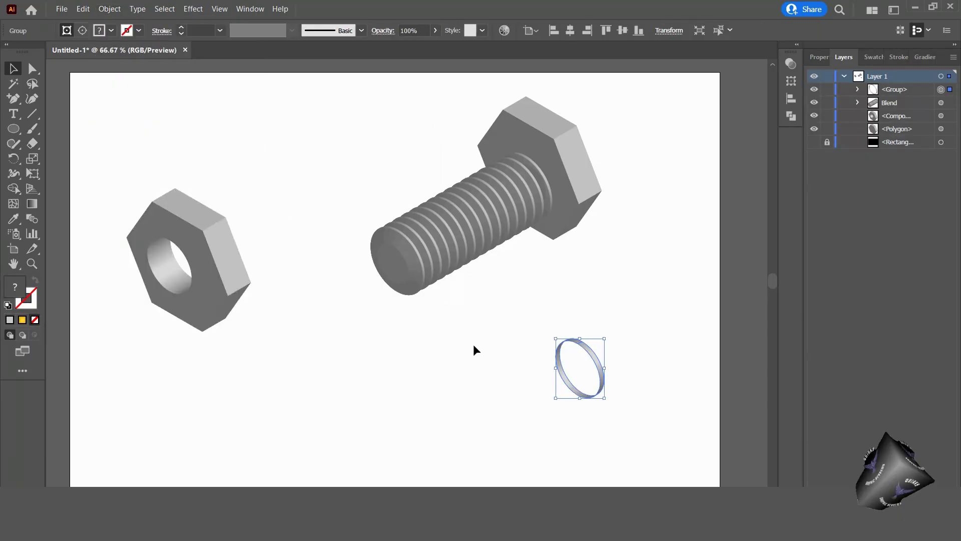
left_click(793, 113)
left_click(647, 91)
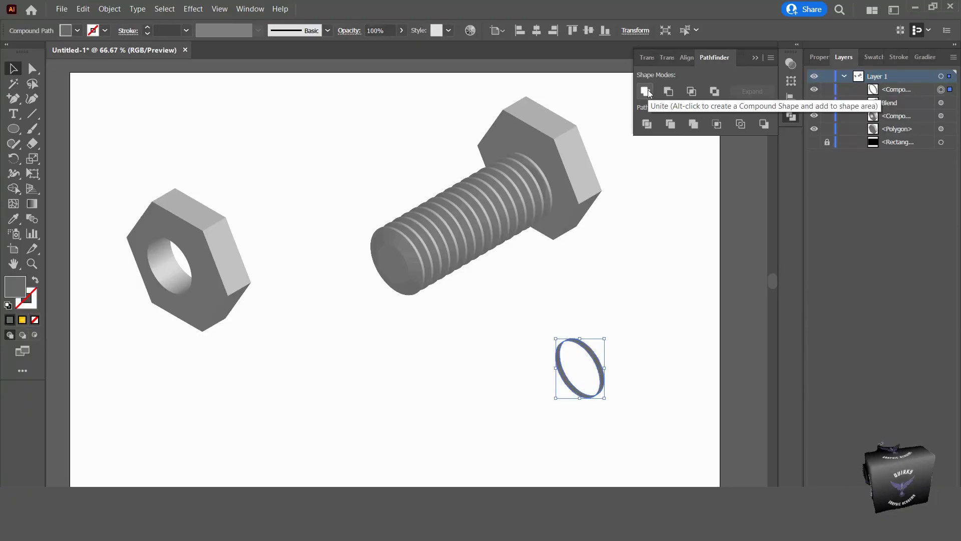
left_click(632, 290)
left_click(756, 60)
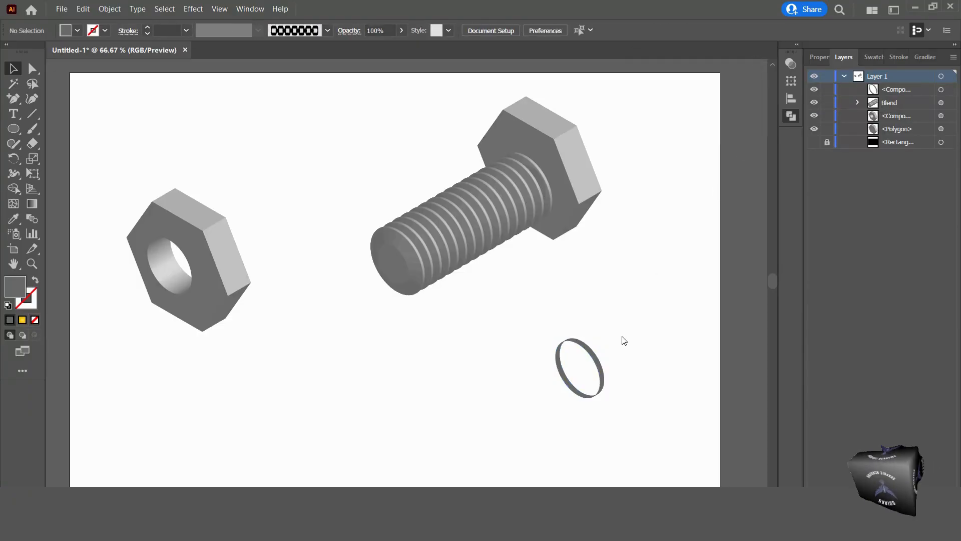
Place the ring over the nut's hole and stack it behind the nut and the bolt head.
left_click_drag(602, 368, 326, 317)
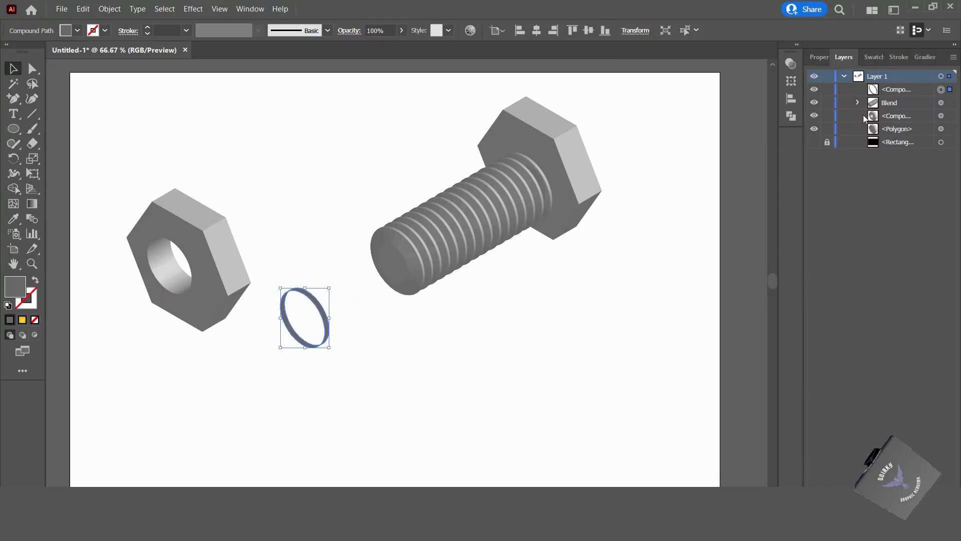
left_click(869, 94)
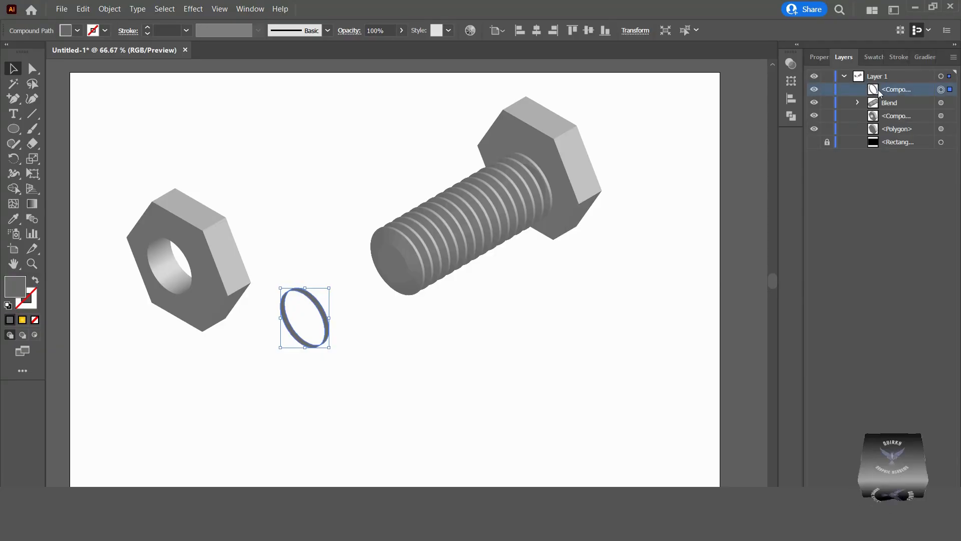
left_click_drag(879, 93, 880, 126)
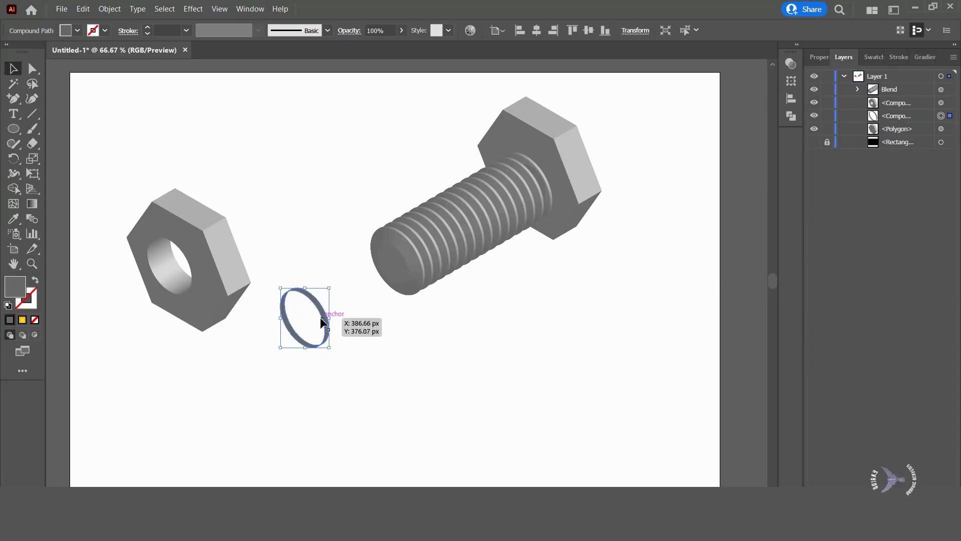
left_click_drag(321, 312, 185, 255)
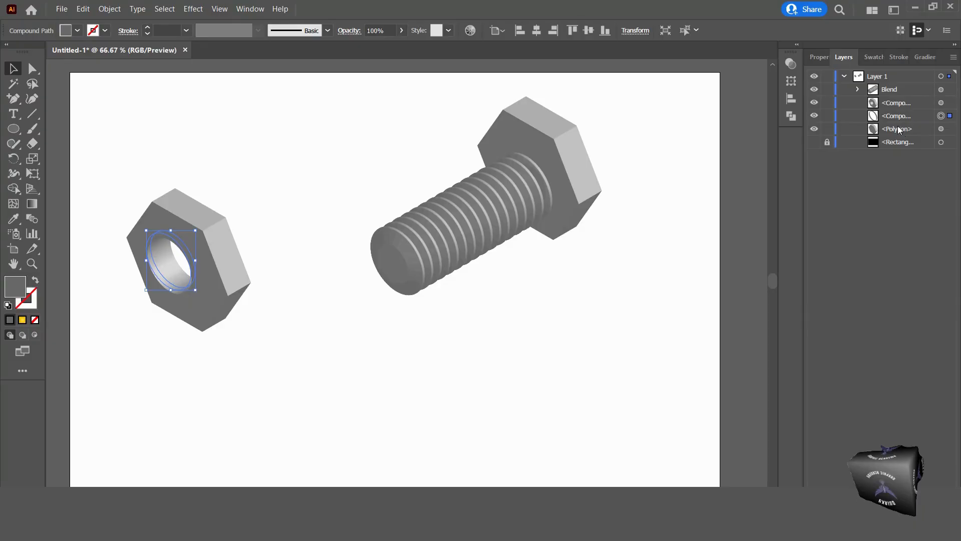
left_click_drag(896, 117, 896, 136)
left_click(549, 326)
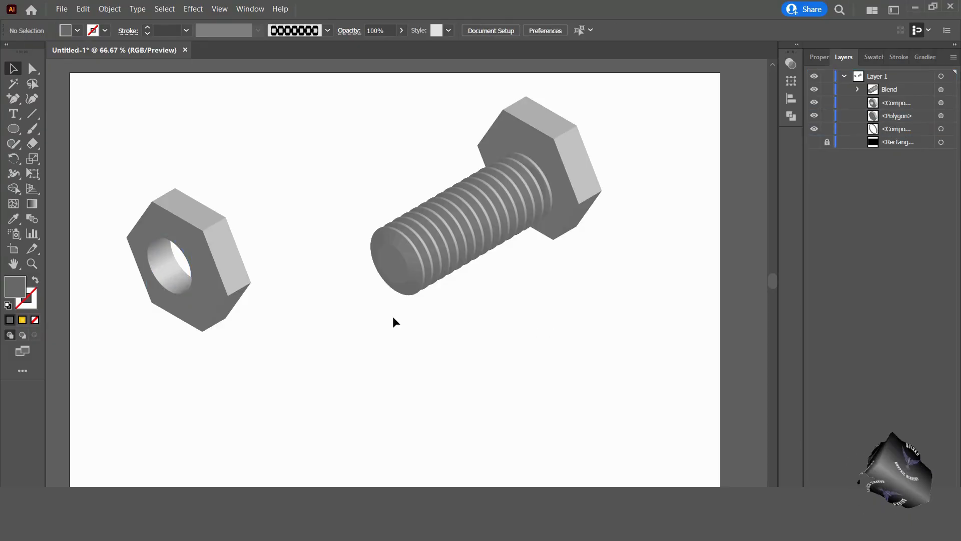
Bring the ring in front of the nut and fit it into the rear of the hole.
left_click(895, 130)
left_click_drag(894, 129, 896, 100)
mouse_move(168, 273)
left_mouse_down()
mouse_move(158, 272)
mouse_move(177, 268)
left_mouse_up()
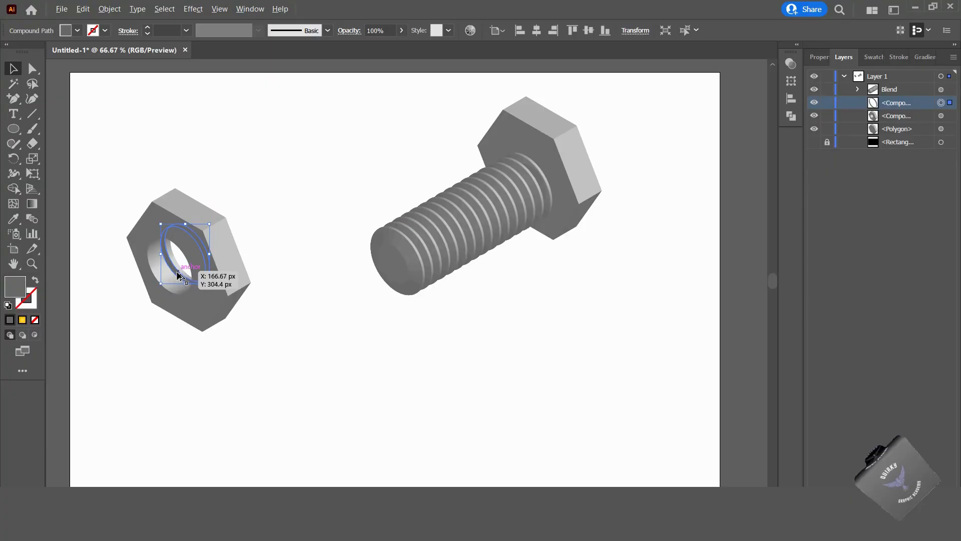
Duplicate the ring toward the front of the nut's hole as a second inner thread.
left_click_drag(177, 272, 168, 281)
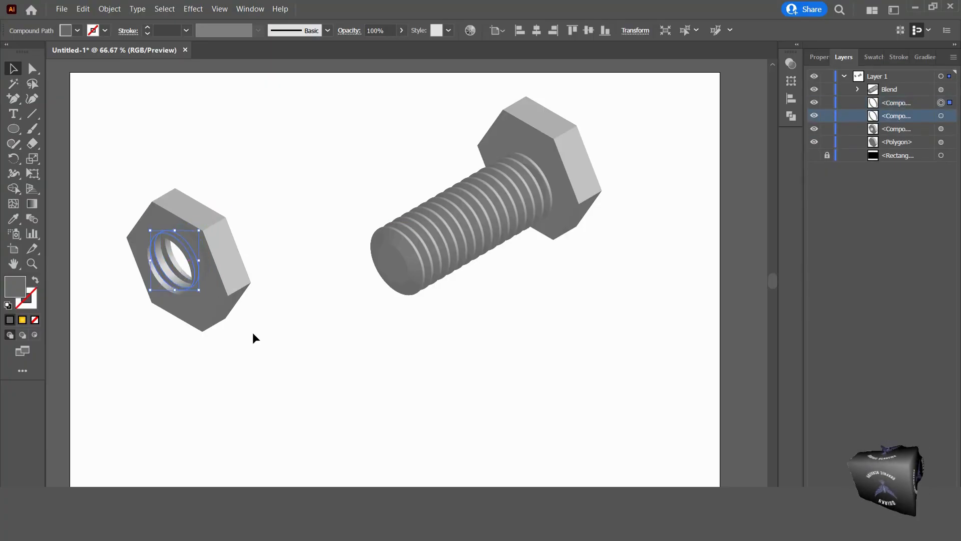
left_click(252, 332)
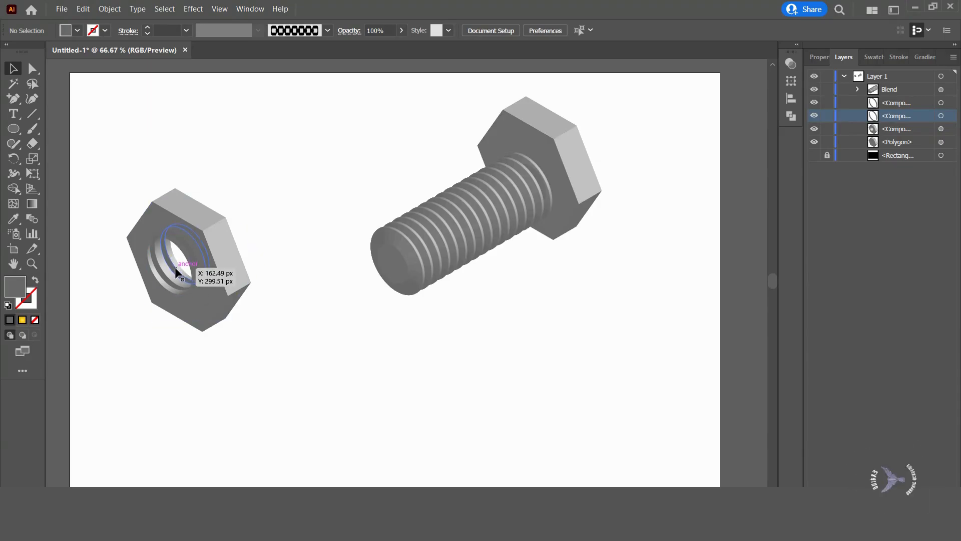
Duplicate the ring inside the nut's hole as a third inner thread and adjust its spacing from the others.
mouse_move(175, 268)
left_mouse_down()
mouse_move(159, 286)
mouse_move(172, 267)
mouse_move(183, 271)
left_mouse_up()
left_click(172, 276)
left_click(272, 338)
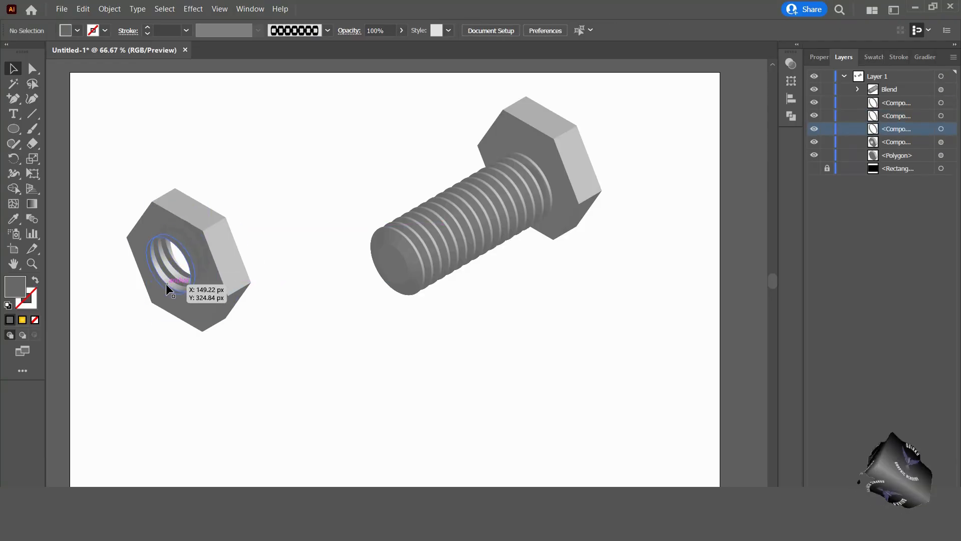
left_click_drag(166, 285, 177, 280)
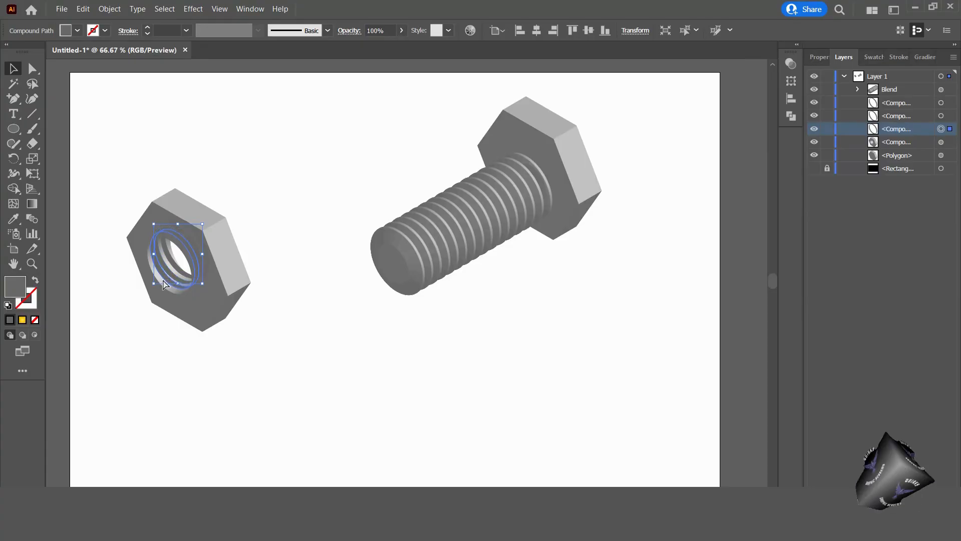
left_click(112, 176)
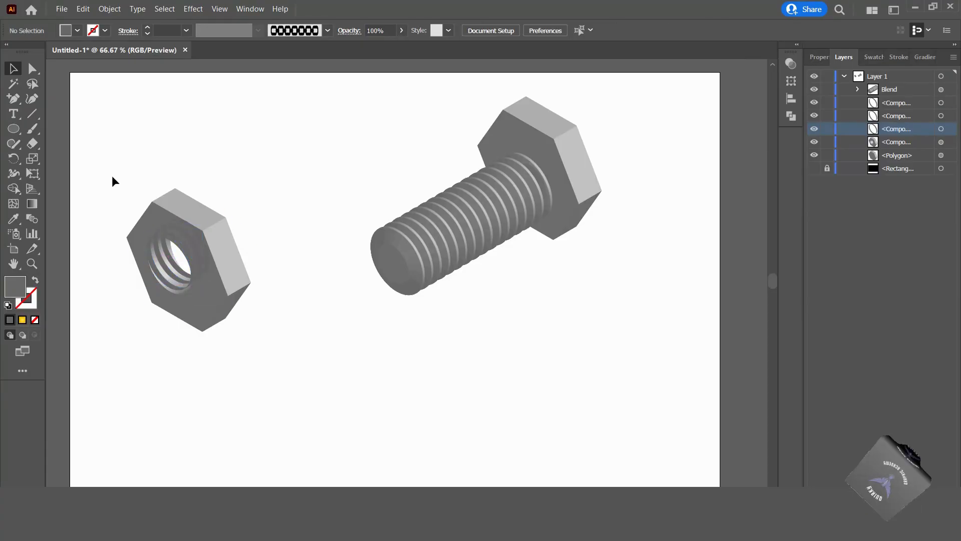
Shift the front thread ring slightly deeper so it sits within the edge of the nut's hole.
left_click_drag(105, 165, 239, 320)
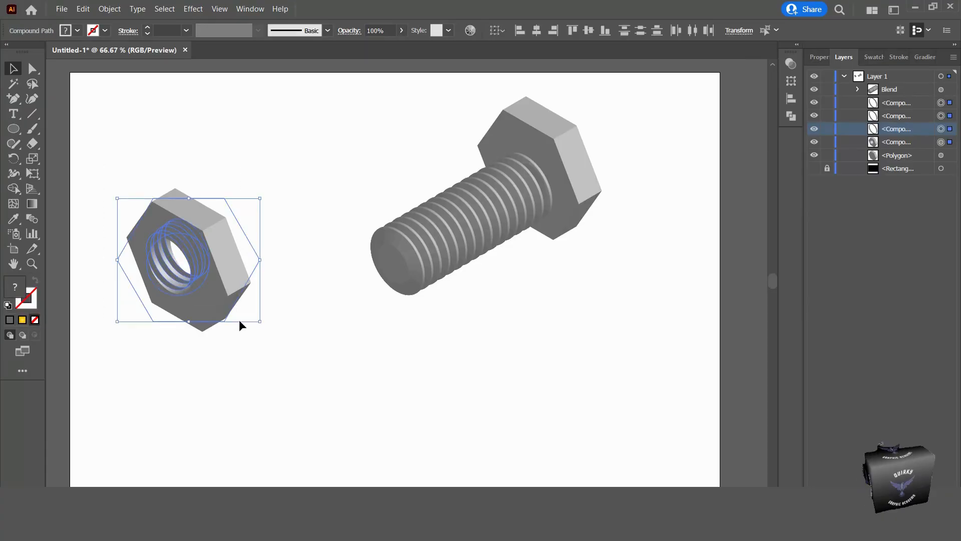
left_click(250, 344)
left_click_drag(168, 284, 176, 282)
left_click(335, 365)
left_click(289, 354)
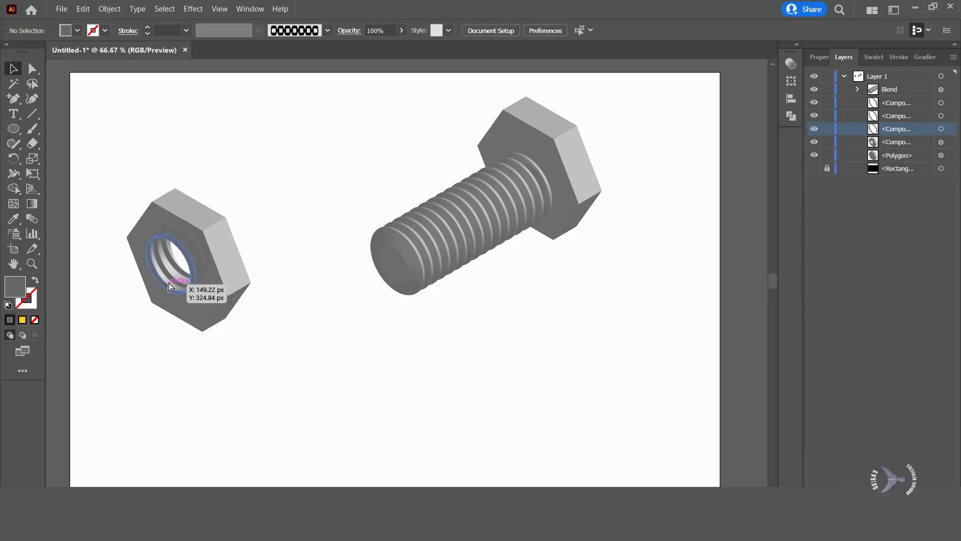
left_click(192, 283)
left_click(281, 375)
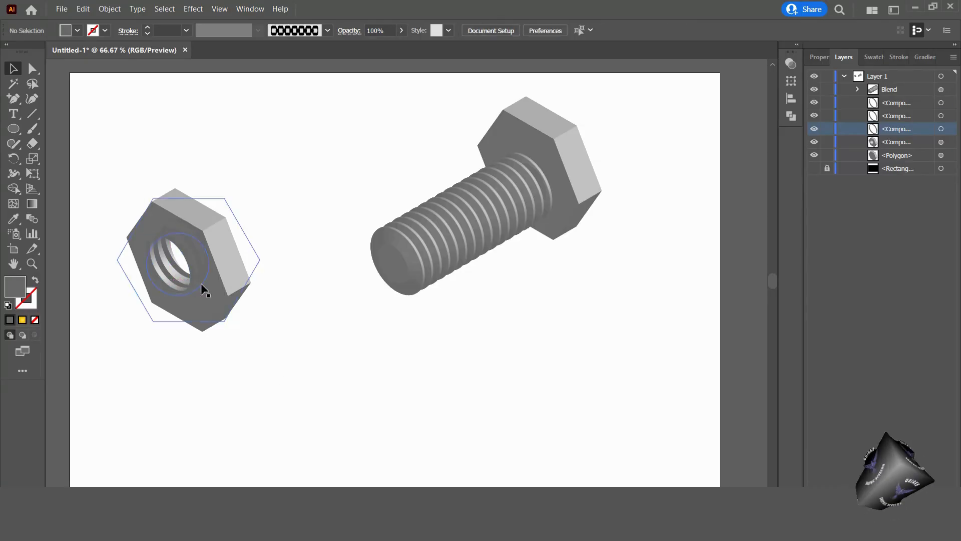
Select the nut together with its thread rings and expand their appearance.
left_click_drag(116, 172, 285, 369)
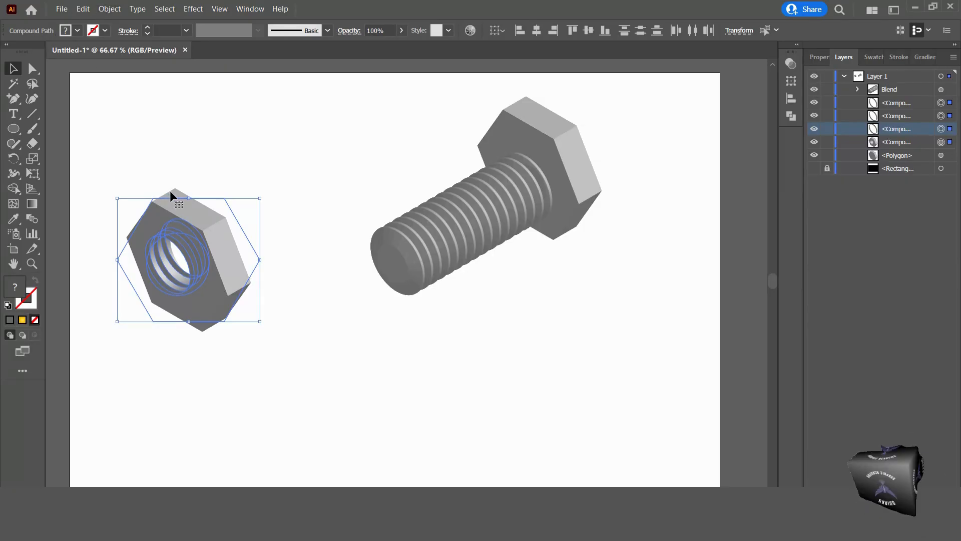
left_click(110, 9)
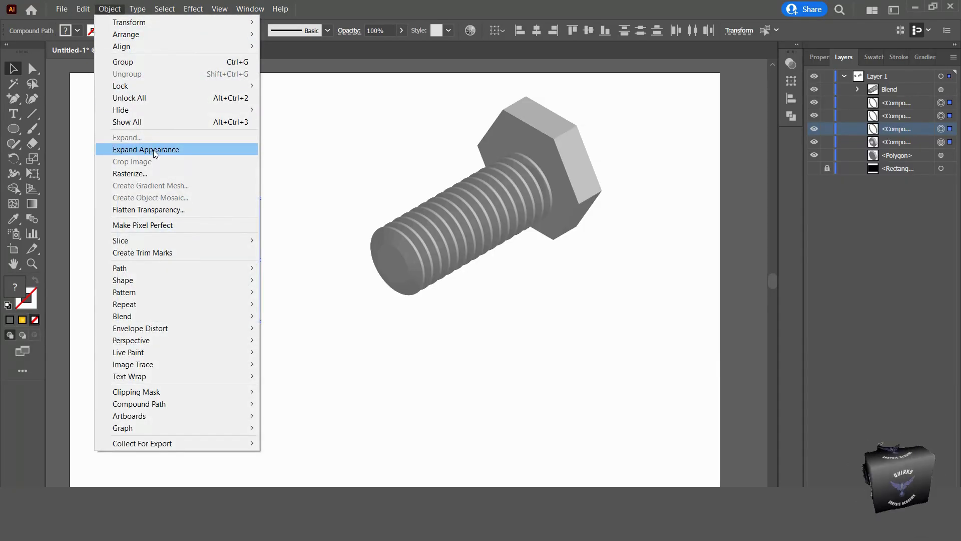
left_click(152, 148)
left_click(310, 226)
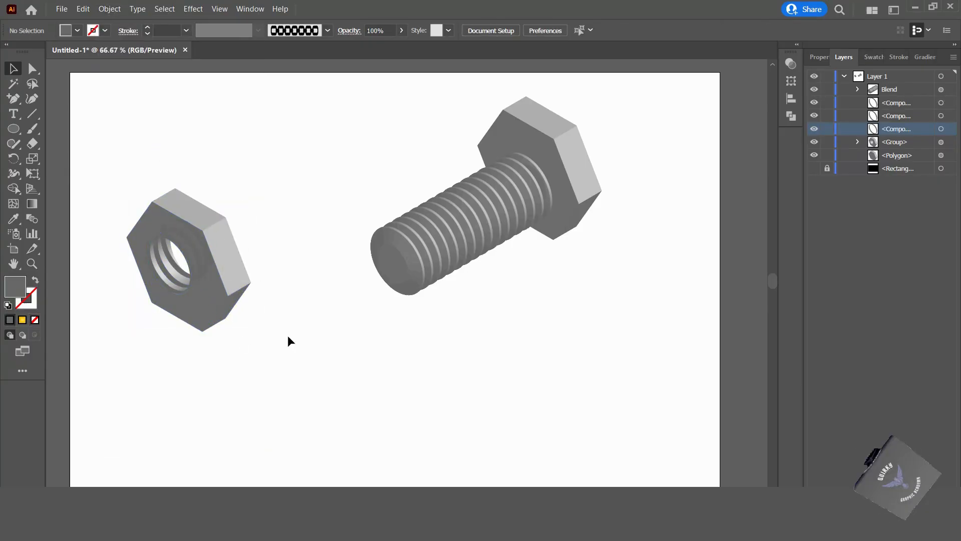
Draw a 160 px circle in the empty area below the bolt.
left_click(13, 129)
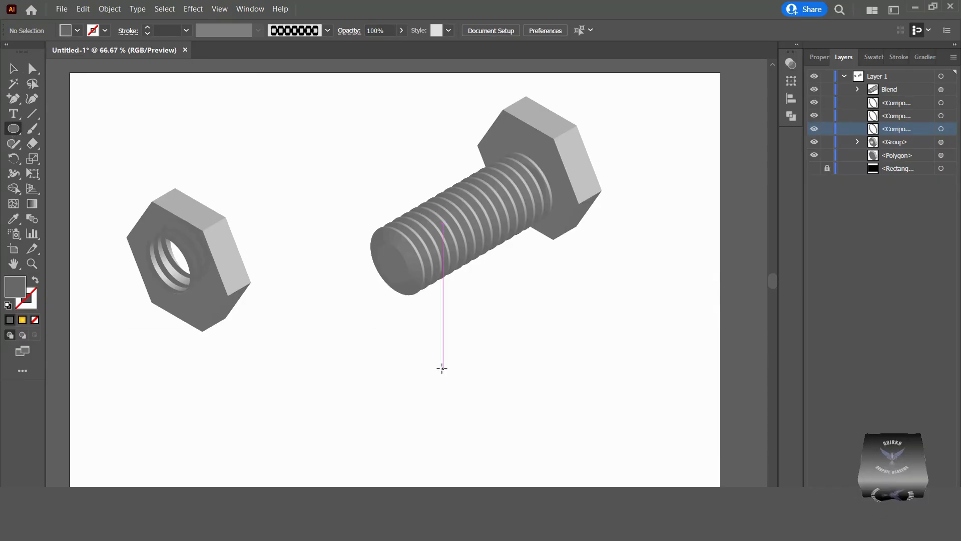
left_click_drag(443, 369, 392, 359)
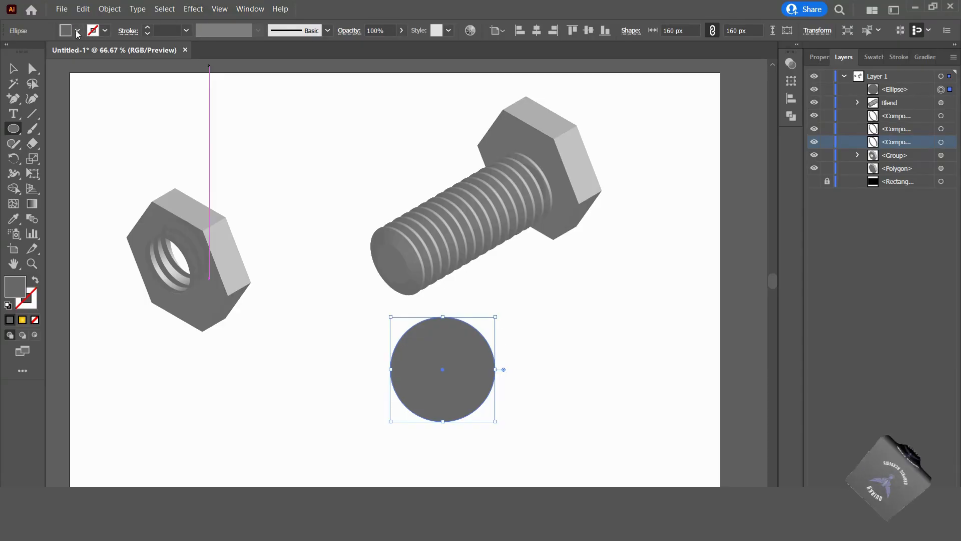
left_click(194, 9)
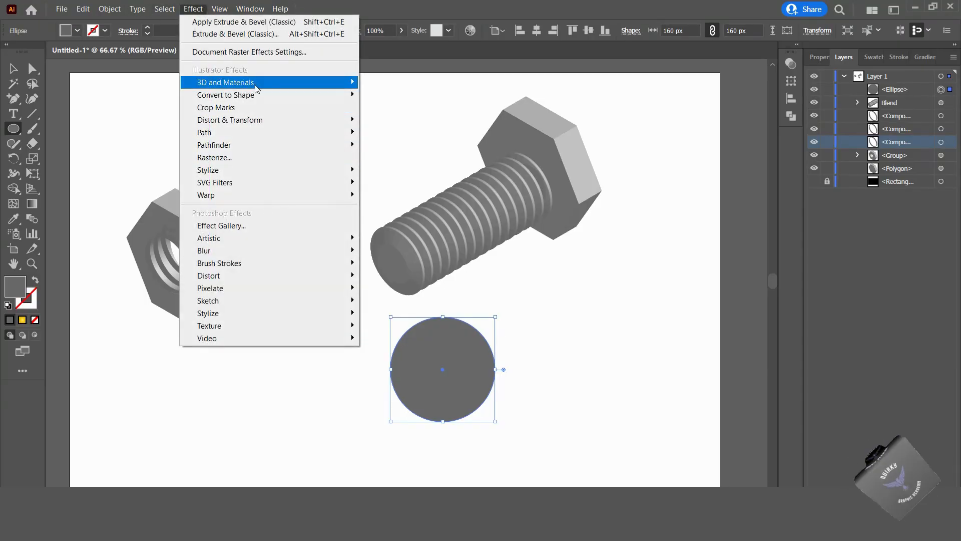
mouse_move(256, 85)
mouse_move(441, 141)
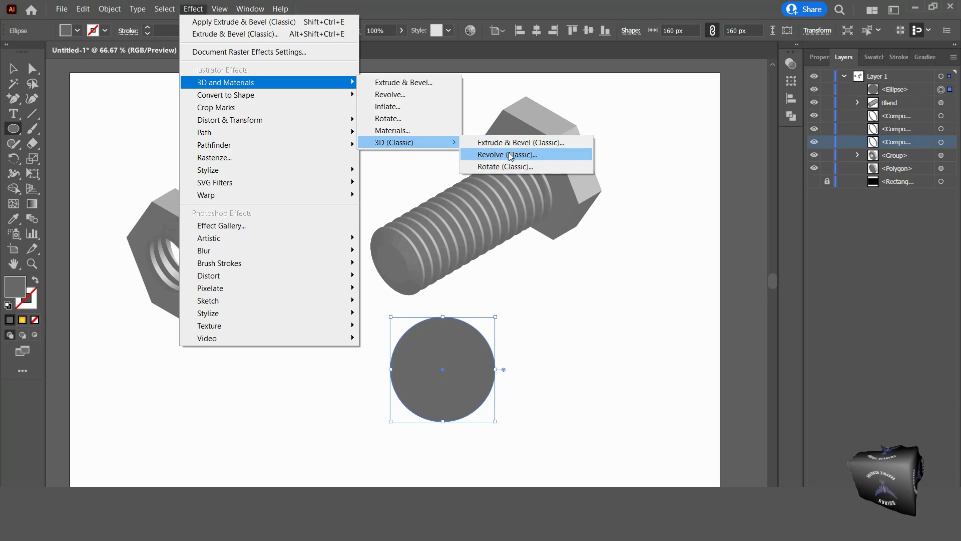
left_click(500, 142)
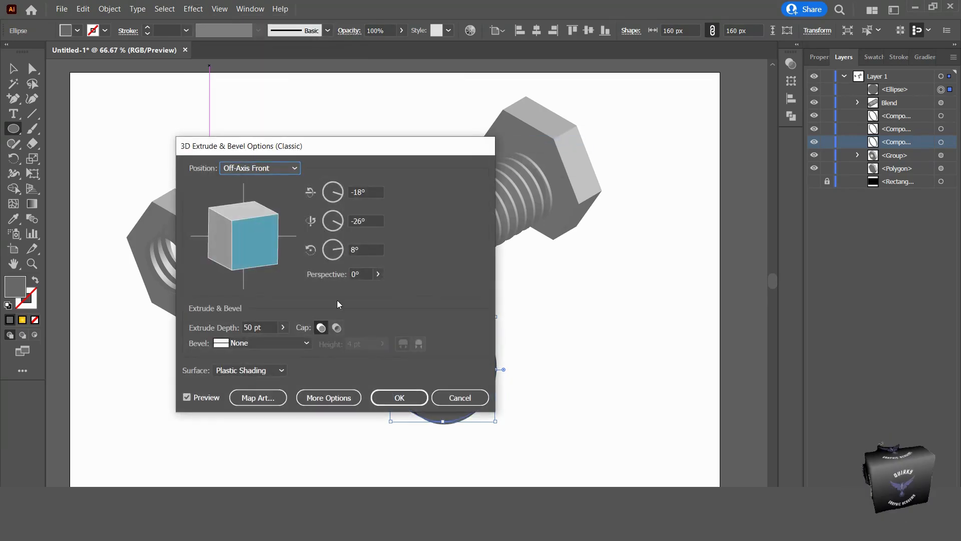
left_click_drag(335, 153, 219, 170)
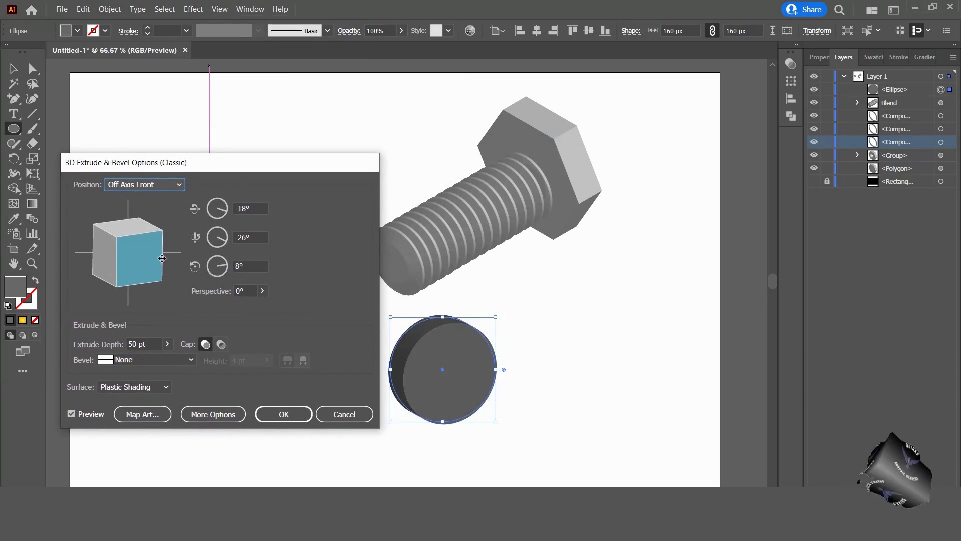
left_click(133, 184)
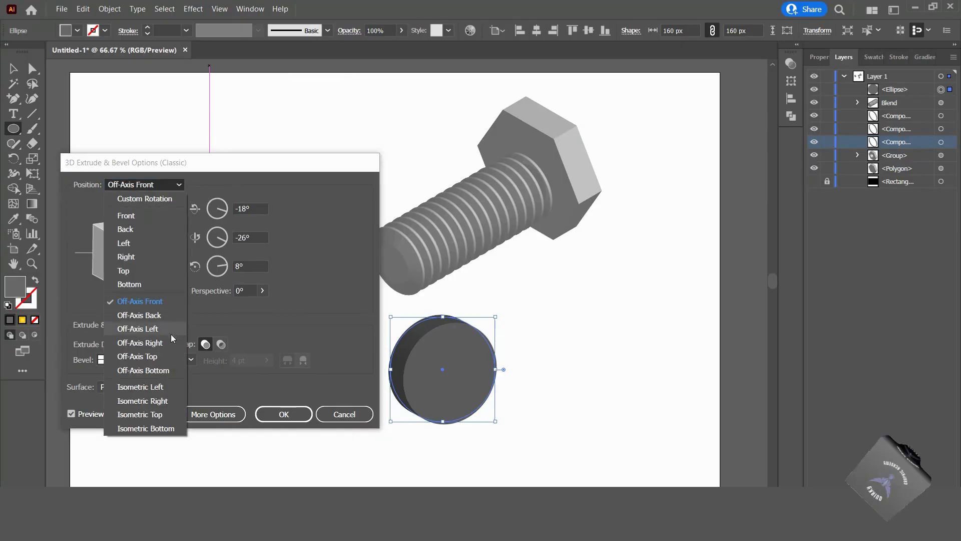
left_click(158, 391)
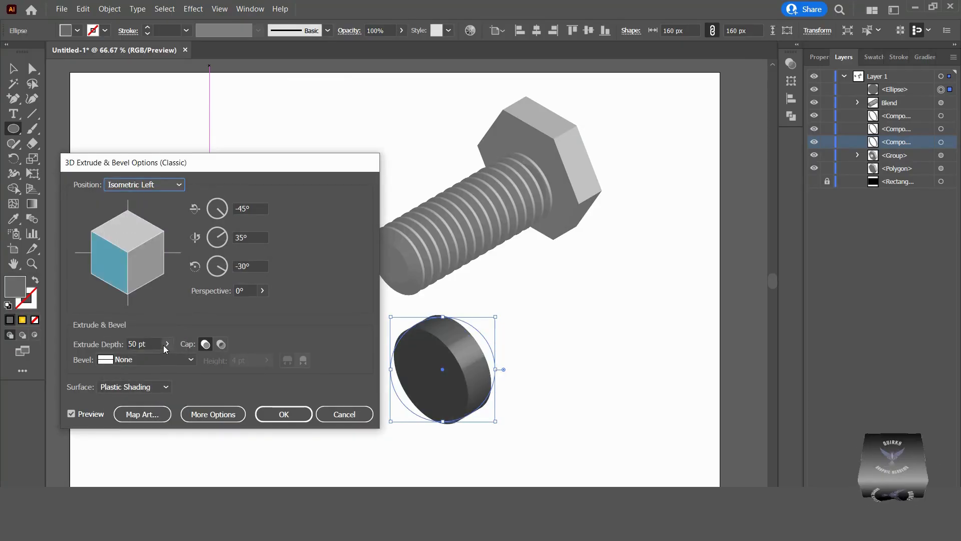
left_click_drag(150, 344, 93, 346)
key("Down")
key("Down")
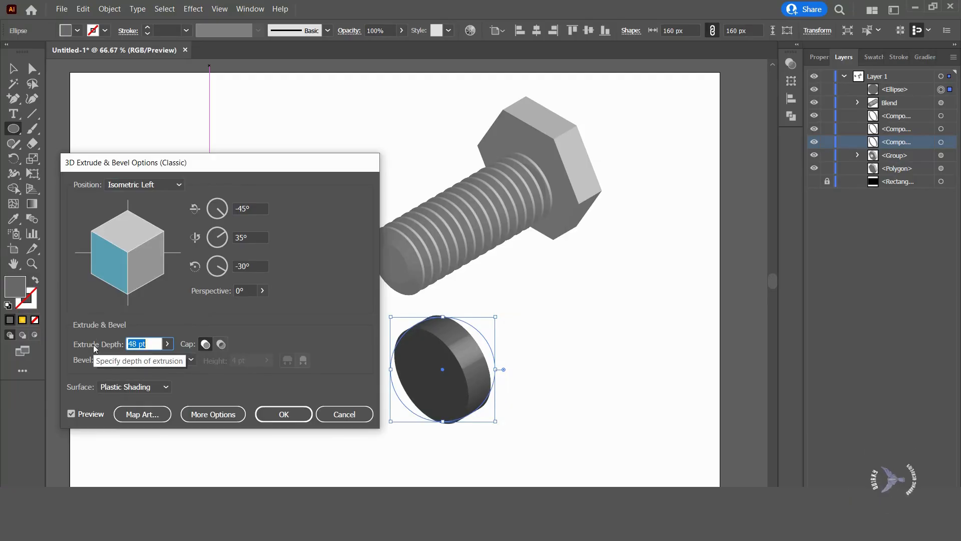
key("Down")
key("Down")
key("Down")
key("Down")
key("Down")
key("Down")
key("Down")
key("Down")
key("Down")
key("Down")
key("Down")
key("Down")
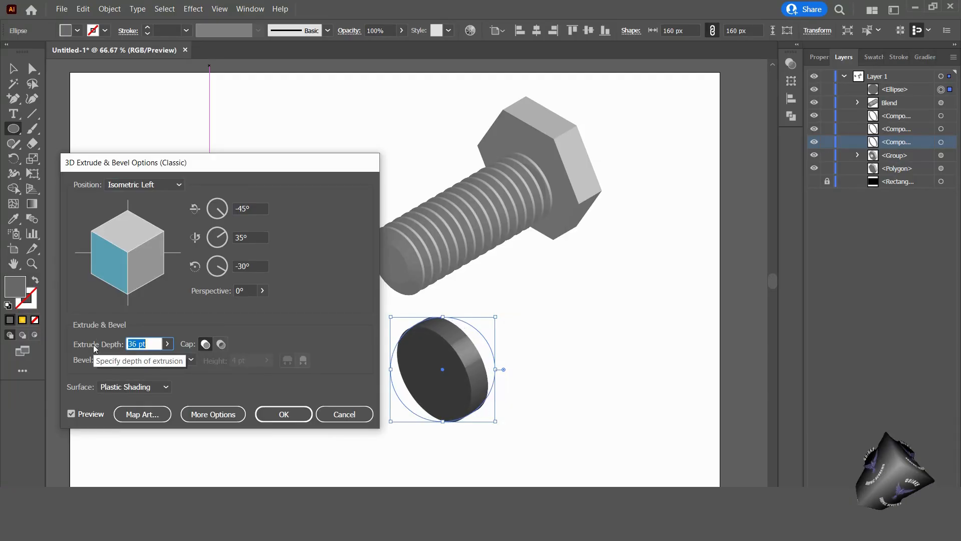
key("Down")
key("Down")
key("Down")
key("Down")
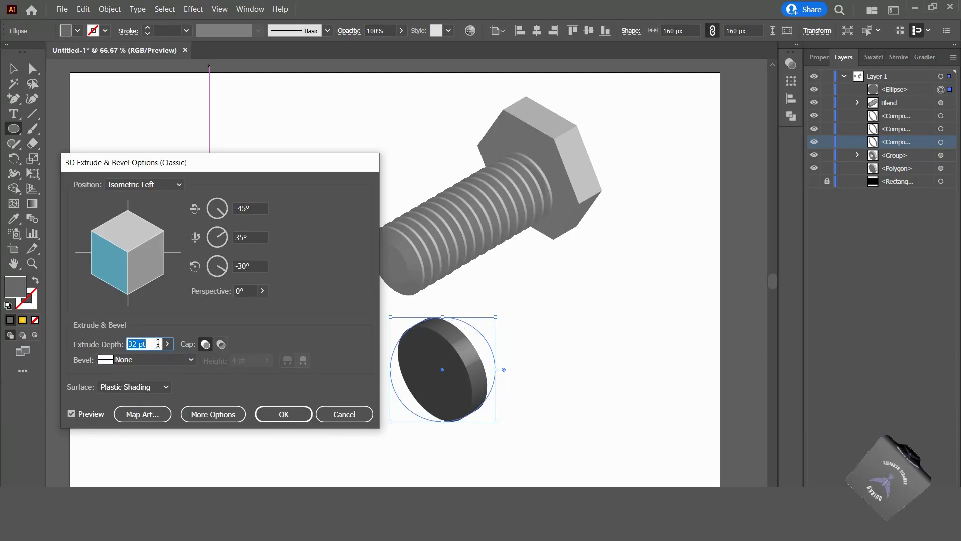
left_click(222, 344)
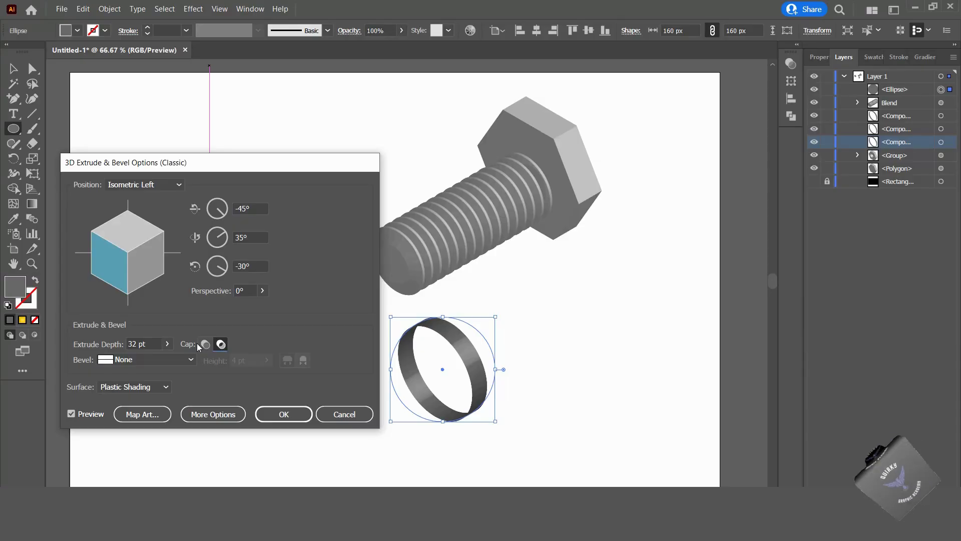
left_click(205, 344)
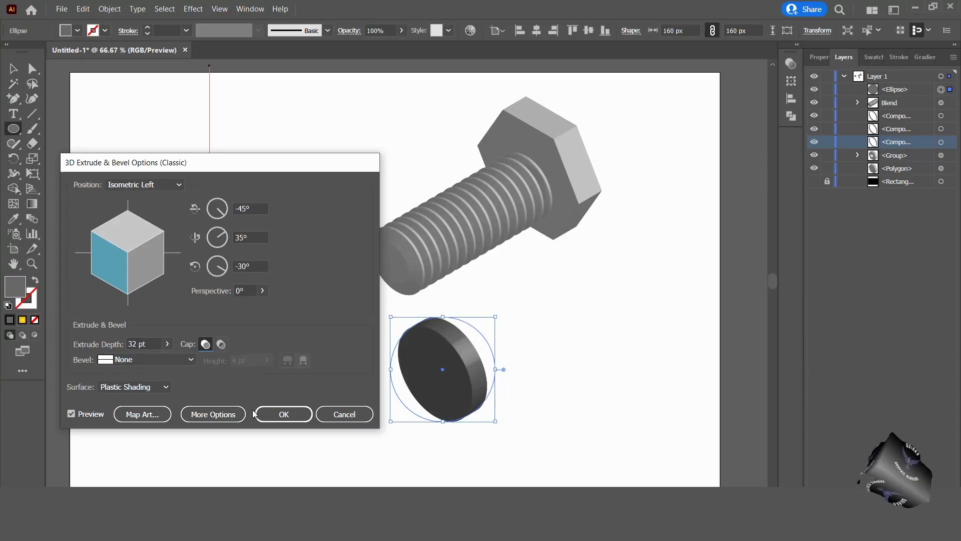
left_click(346, 416)
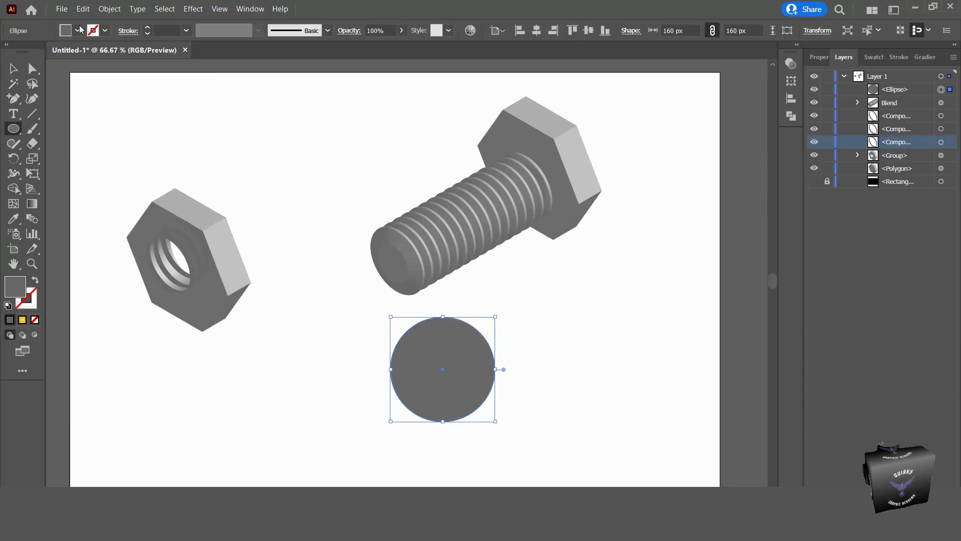
left_click(80, 31)
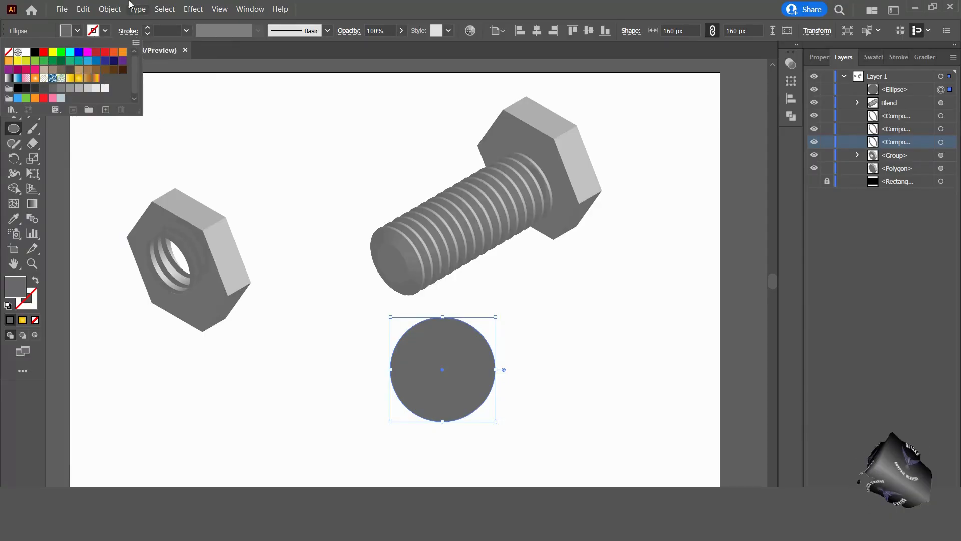
left_click(83, 8)
left_click(84, 8)
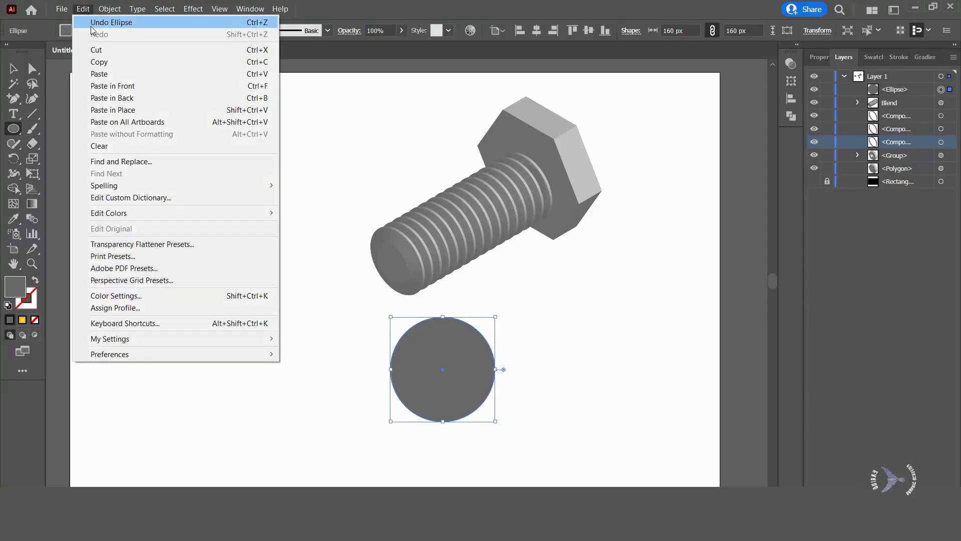
left_click(111, 66)
left_click(83, 8)
left_click(137, 88)
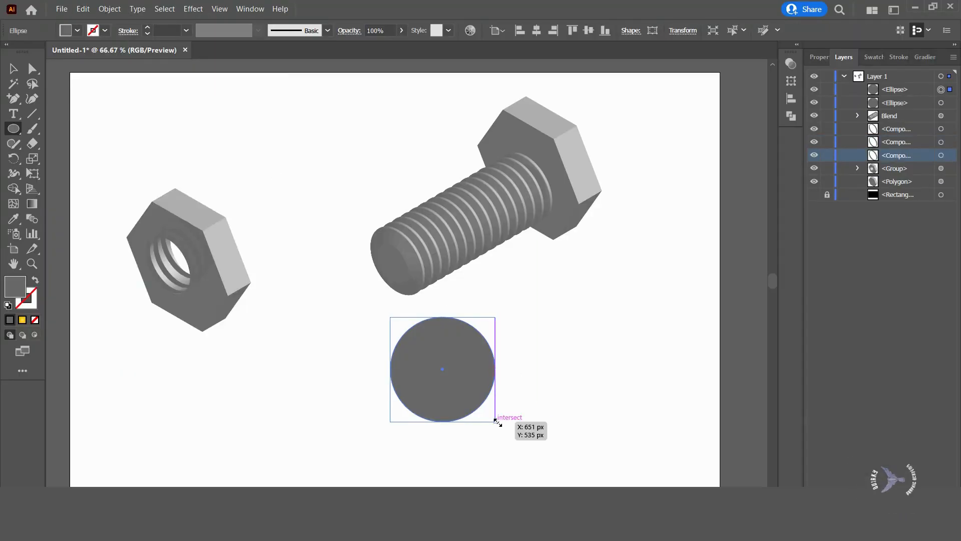
left_click_drag(495, 422, 486, 410)
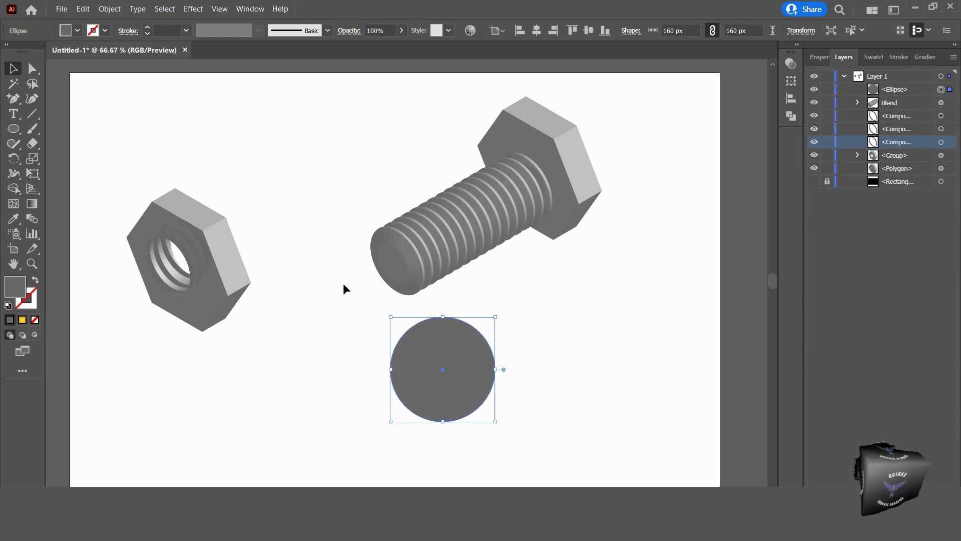
Copy the circle, paste the copy in front, and fill it with light gray.
left_click(81, 9)
mouse_move(99, 9)
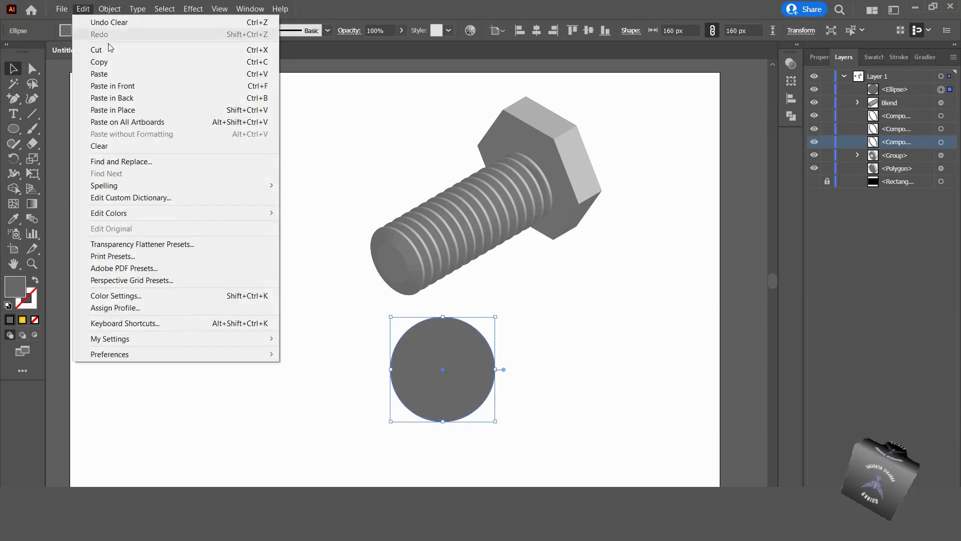
left_click(123, 63)
left_click(85, 10)
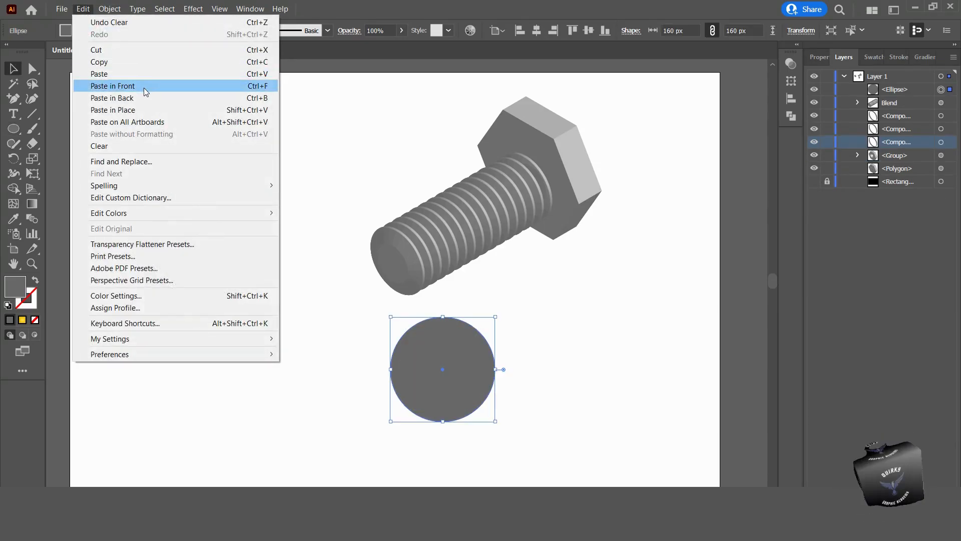
left_click(113, 86)
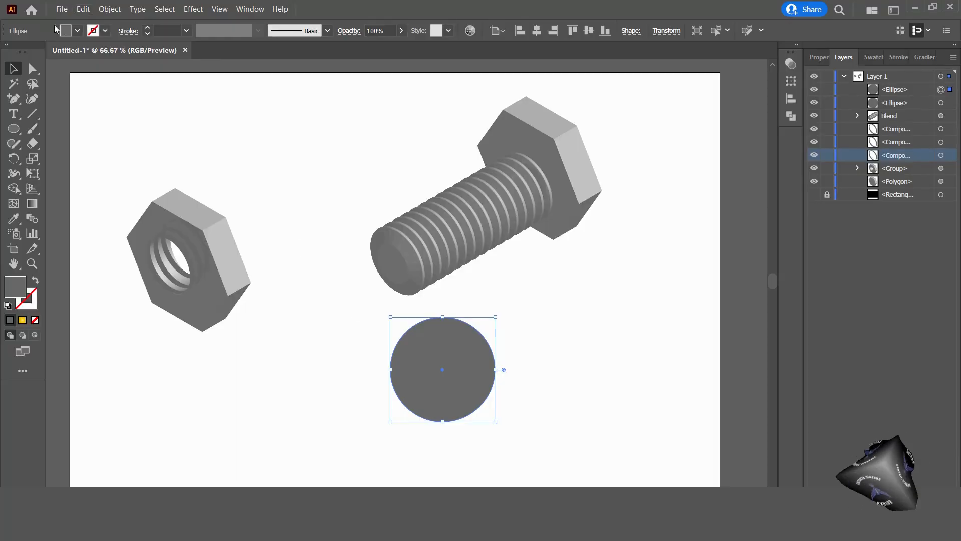
left_click(77, 31)
left_click(87, 89)
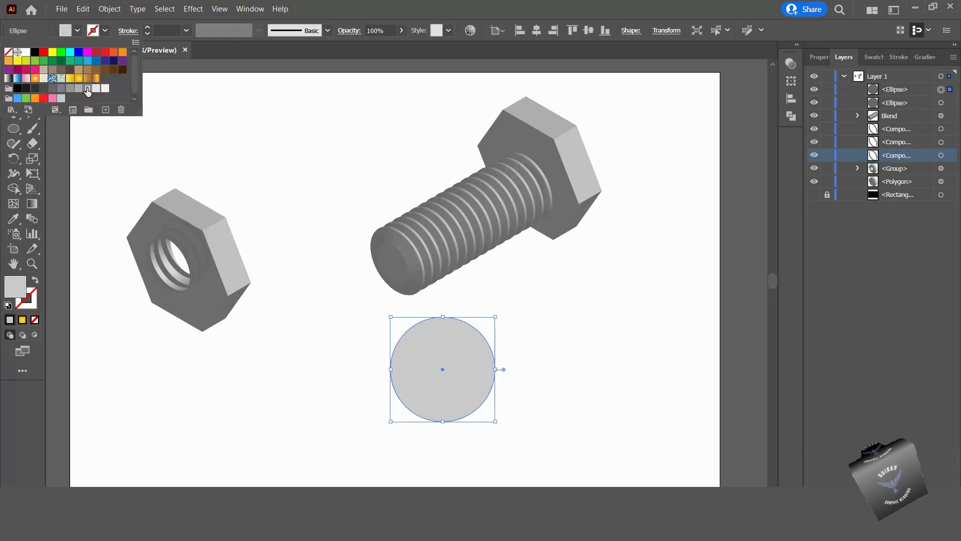
Scale the light gray circle down about its center, leaving an even dark rim around it.
left_click(496, 422)
left_click_drag(496, 421, 482, 411)
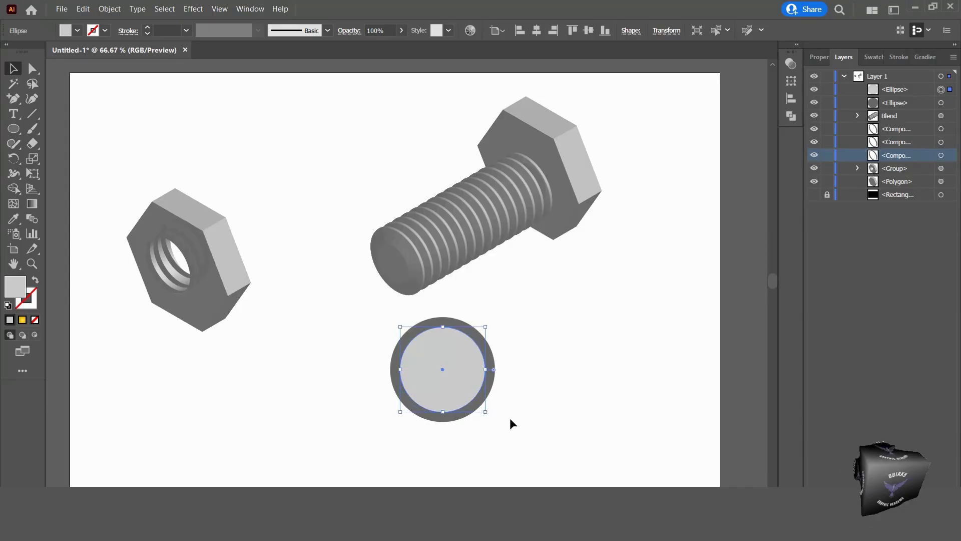
left_click(402, 362, "shift")
left_click(515, 390)
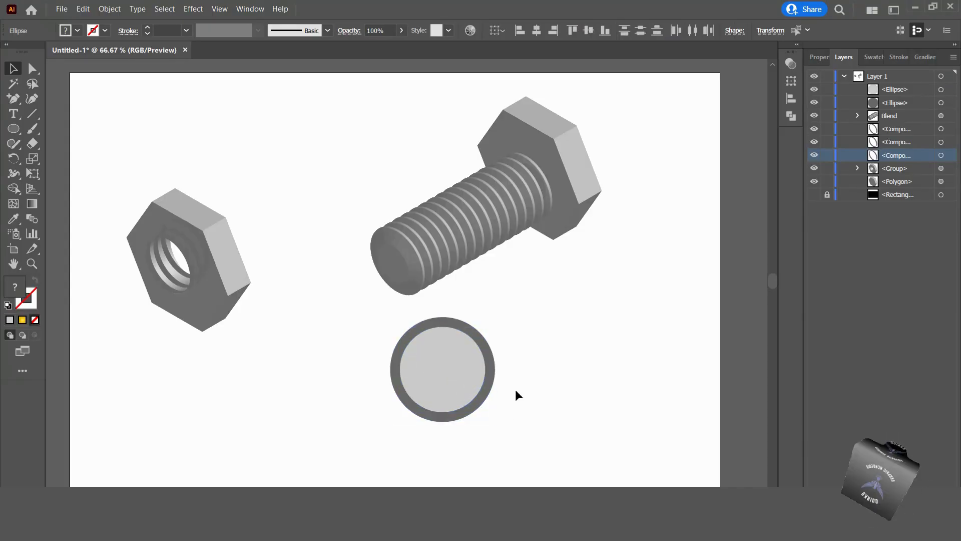
left_click(456, 370)
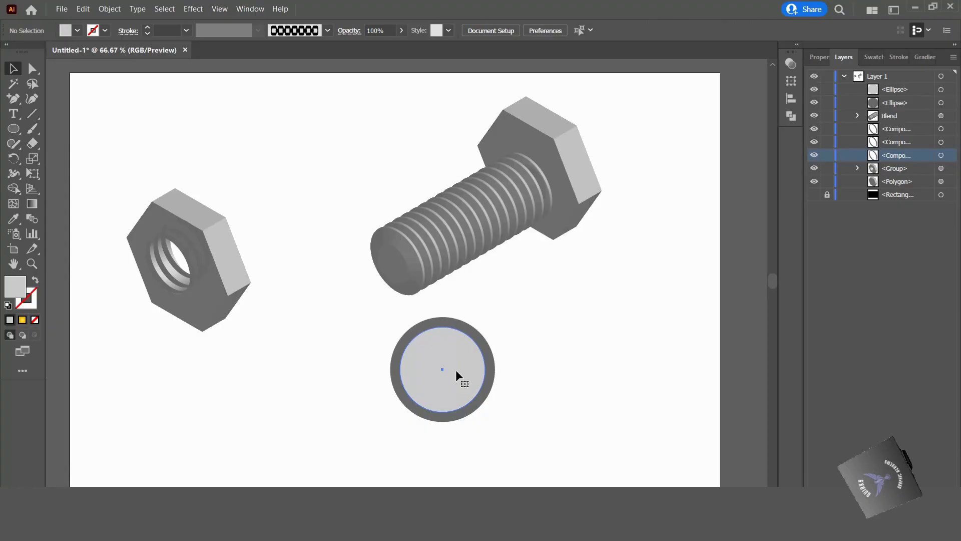
left_click_drag(487, 414, 486, 408)
left_click(497, 414)
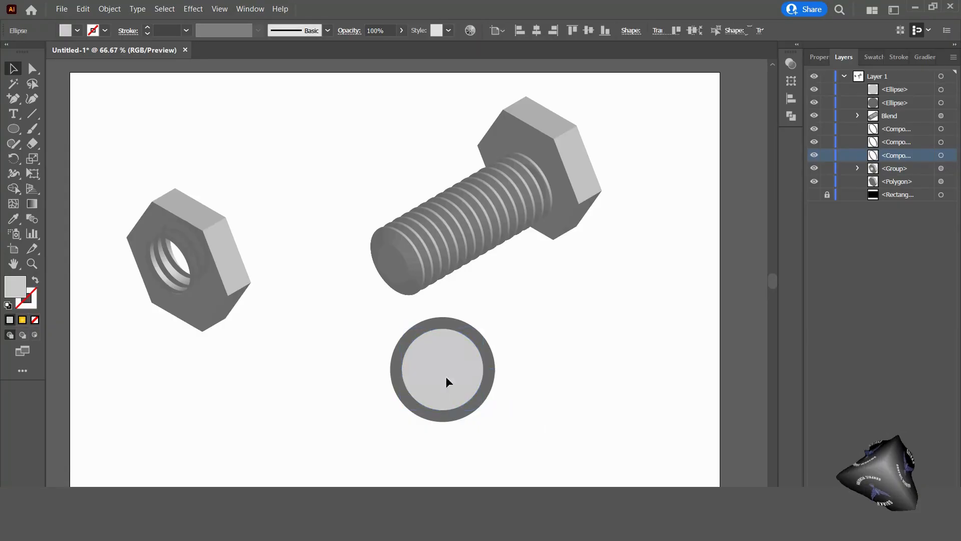
Subtract the light gray circle from the dark circle beneath it with Minus Front, leaving a flat ring.
left_click_drag(387, 359, 486, 403)
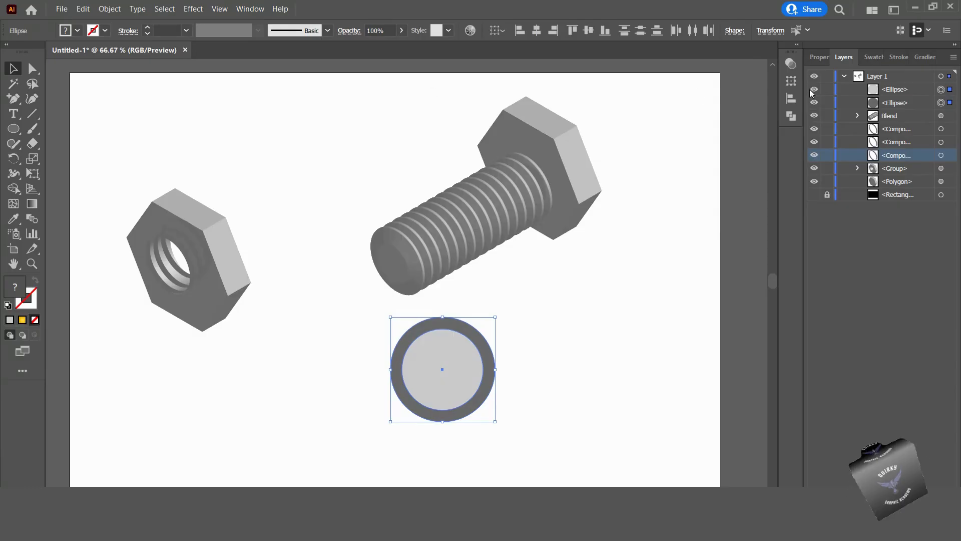
left_click(792, 117)
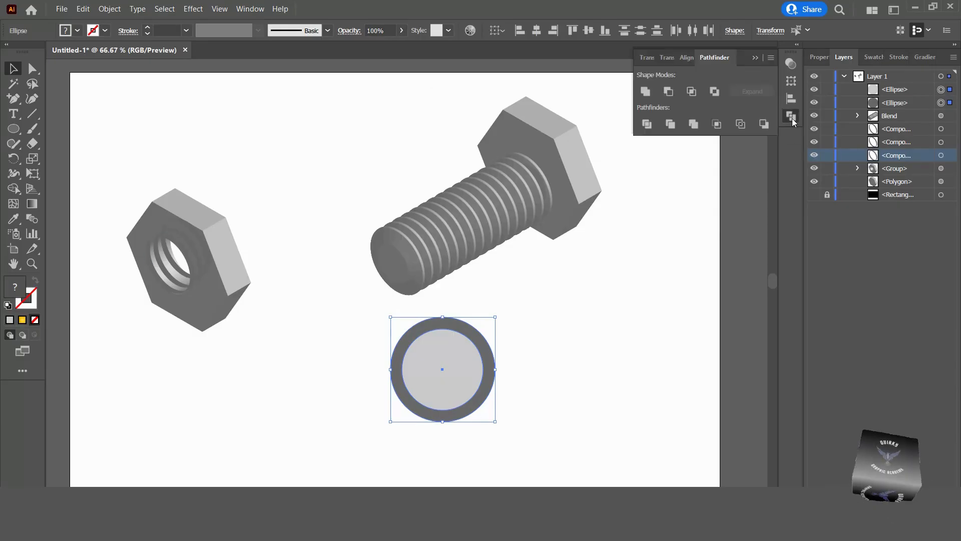
left_click(669, 93)
left_click(567, 337)
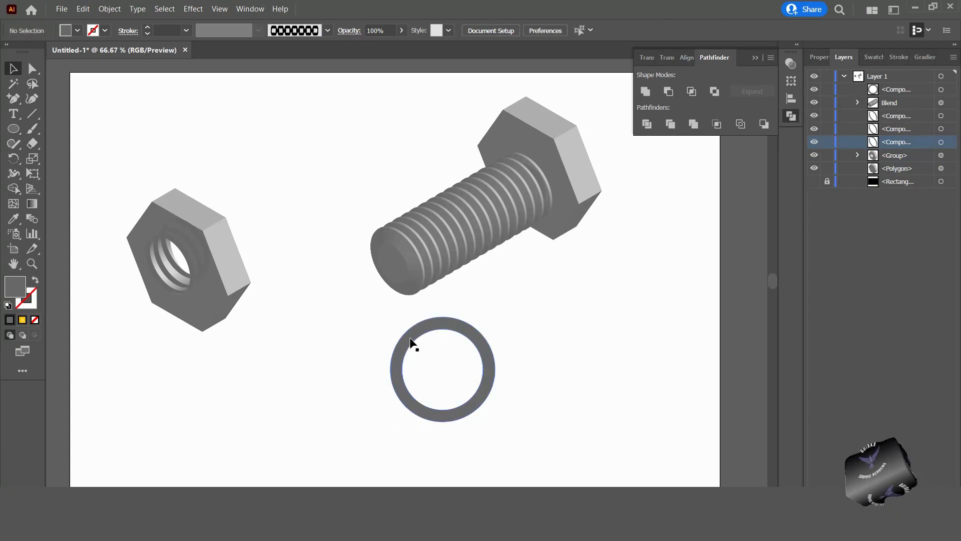
Apply the classic 3D Extrude & Bevel effect to the ring and set its position to Isometric Left.
left_click(412, 338)
left_click(200, 10)
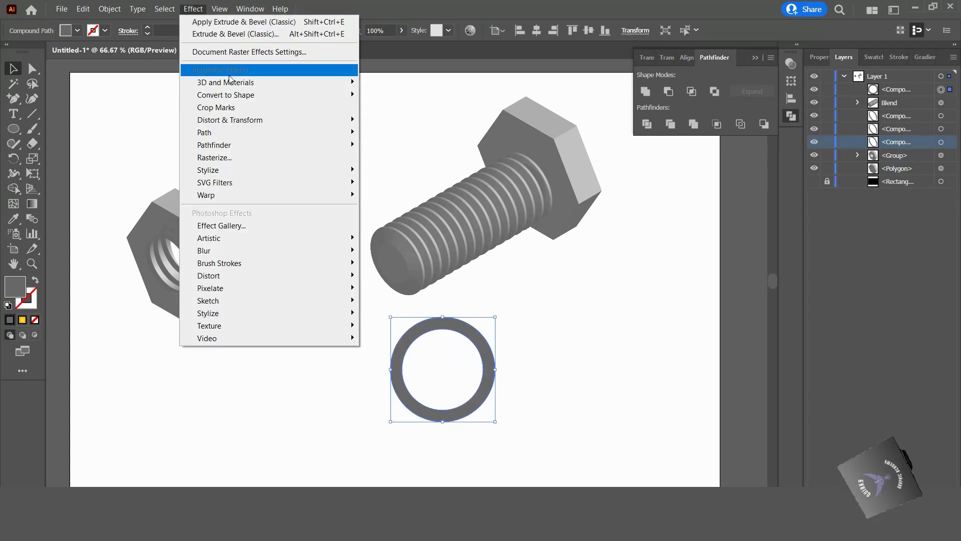
mouse_move(231, 82)
mouse_move(406, 146)
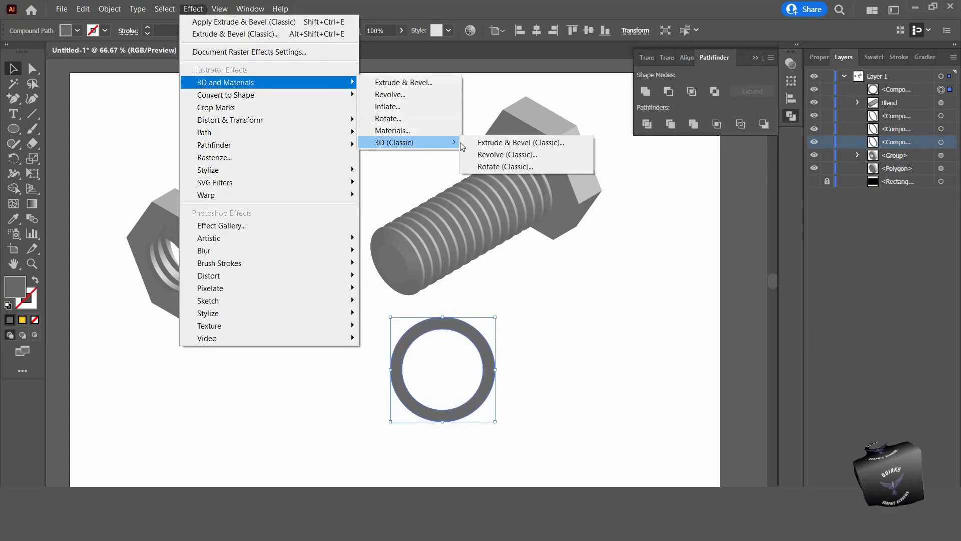
left_click(523, 144)
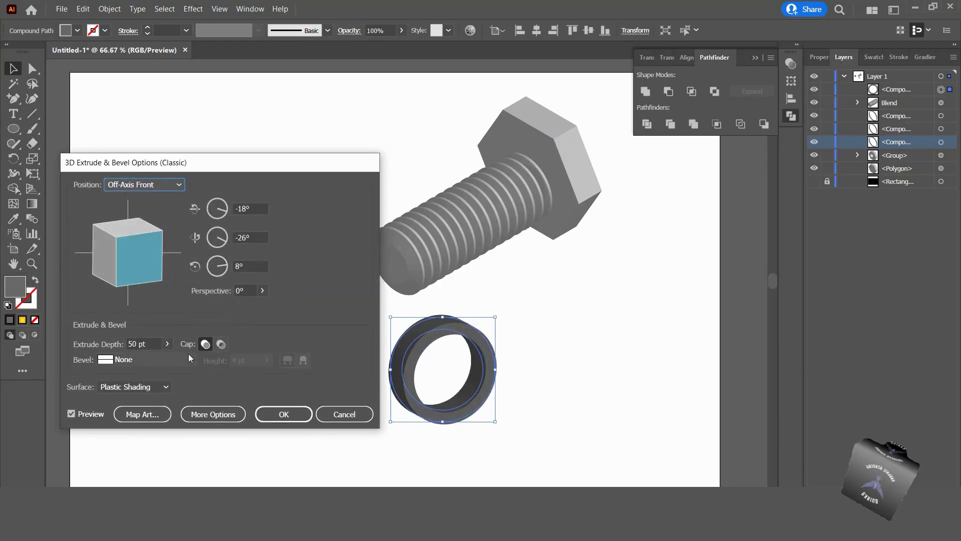
left_click(160, 186)
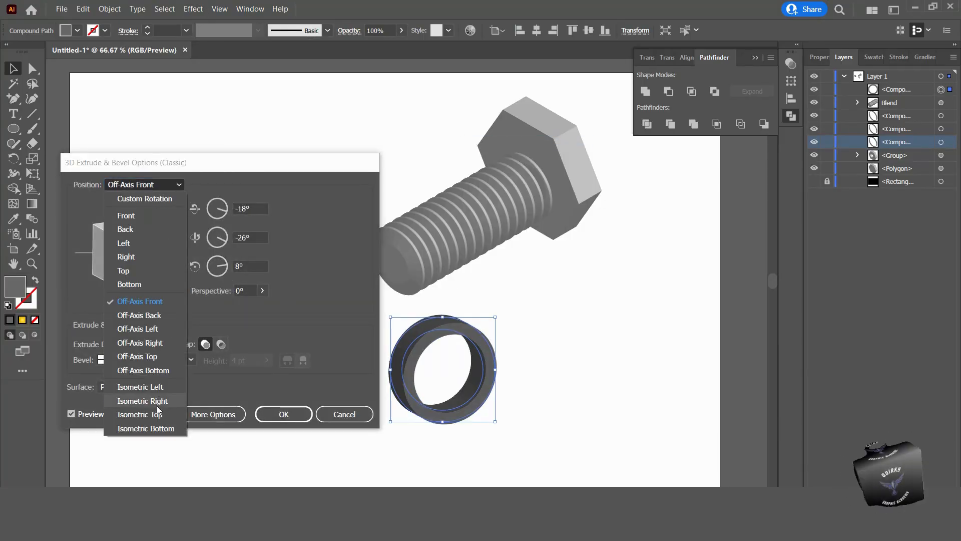
left_click(158, 387)
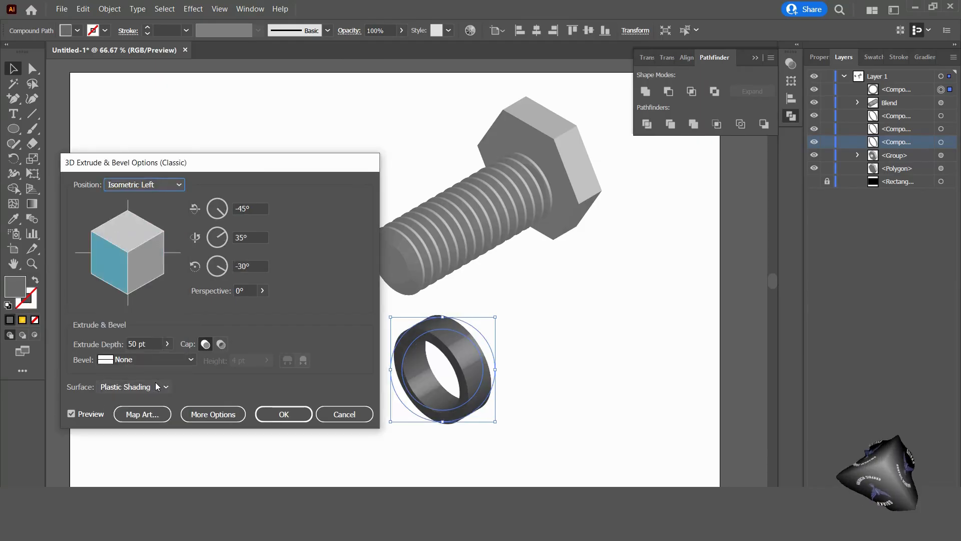
Lower the ring's extrude depth to 15 pt and apply the effect.
left_click(76, 347)
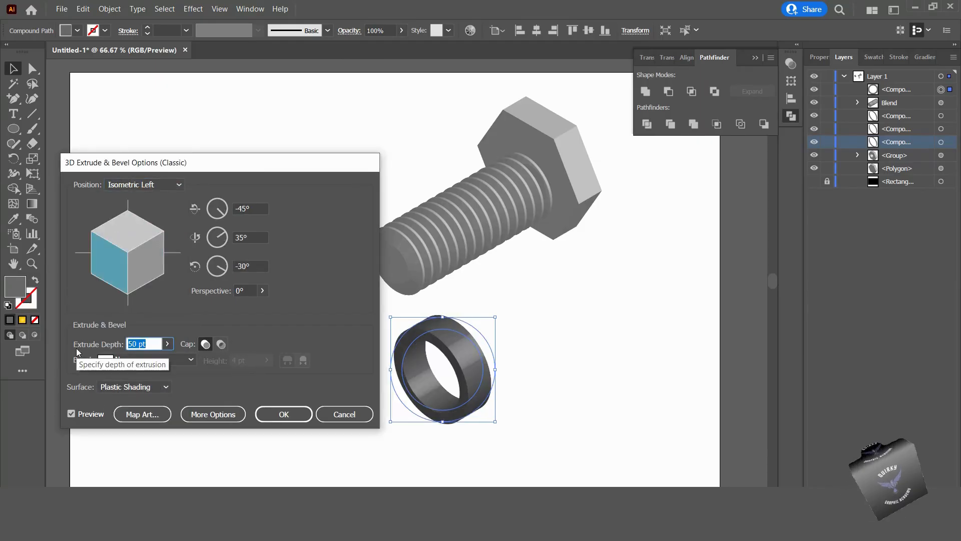
key("Down")
key("Down")
key("Down")
key("Down")
key("Down")
key("Down")
key("Down")
key("Down")
key("Down")
key("Down")
key("Down")
key("Down")
key("Down")
key("Down")
key("Down")
key("Down")
key("Down")
key("Down")
key("Down")
key("Down")
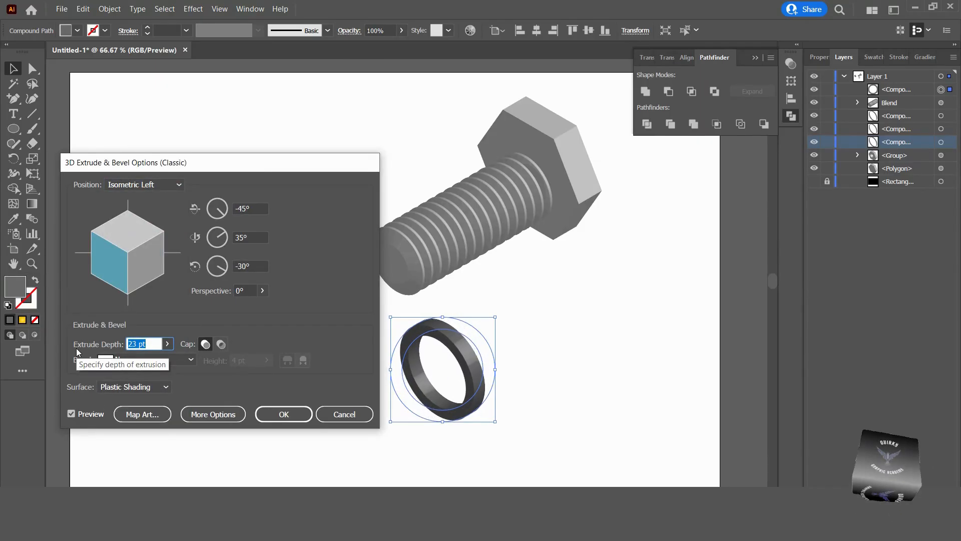
key("Down")
key("Down")
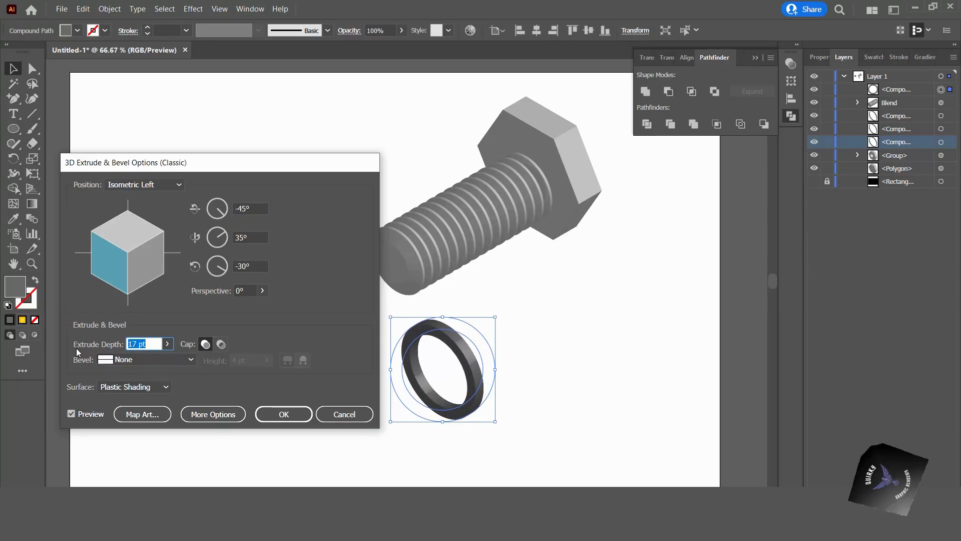
key("Down")
key("Down")
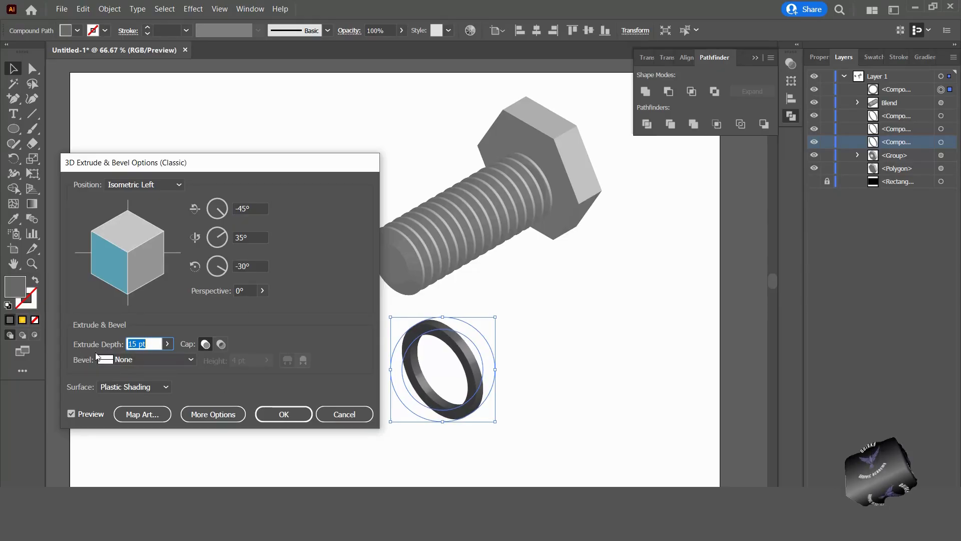
left_click(284, 415)
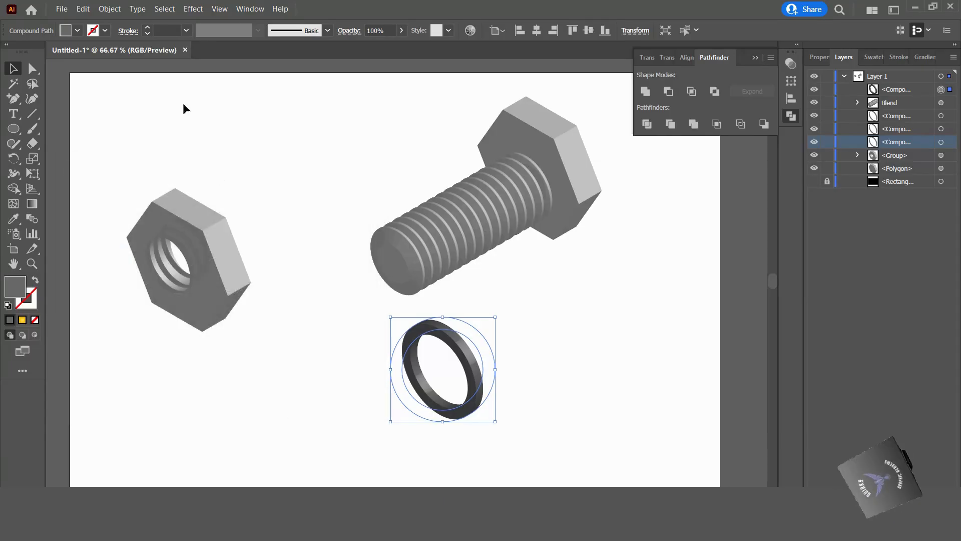
Expand the appearance of the extruded washer.
left_click(107, 9)
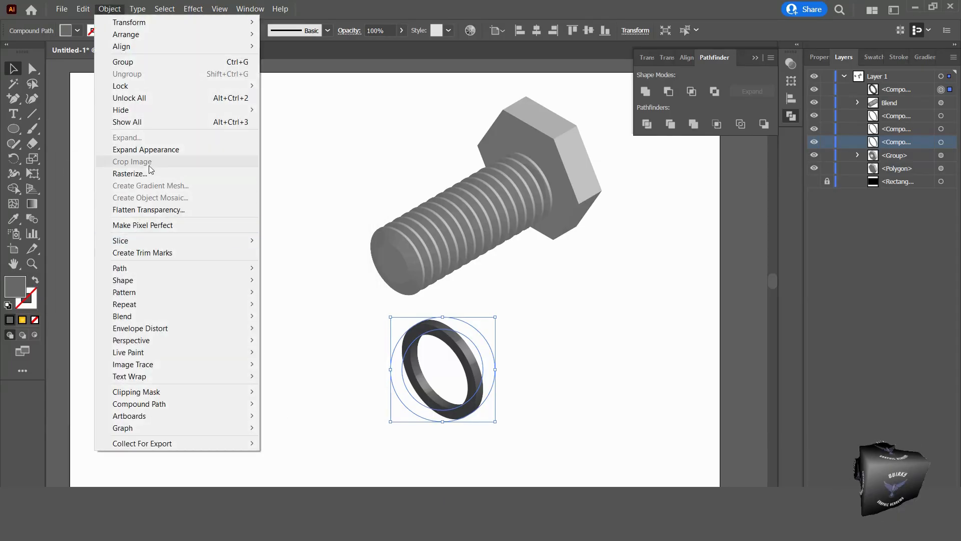
left_click(146, 149)
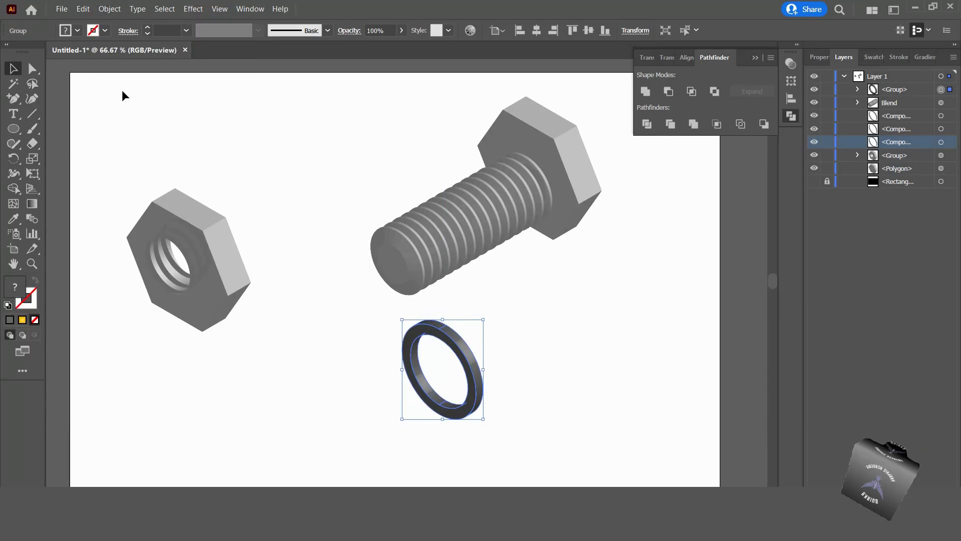
left_click(173, 137)
Fill the expanded washer with a light gray swatch.
left_click(468, 361)
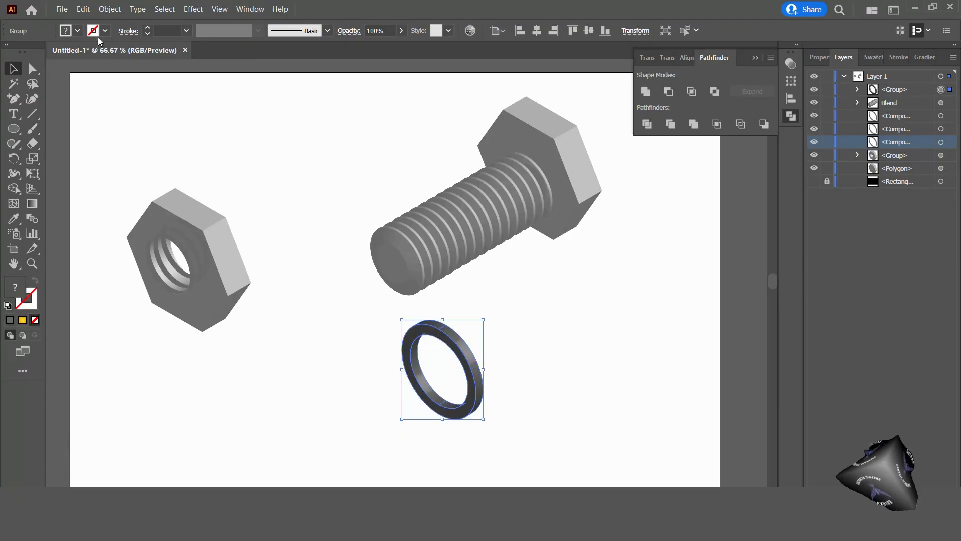
left_click(77, 31)
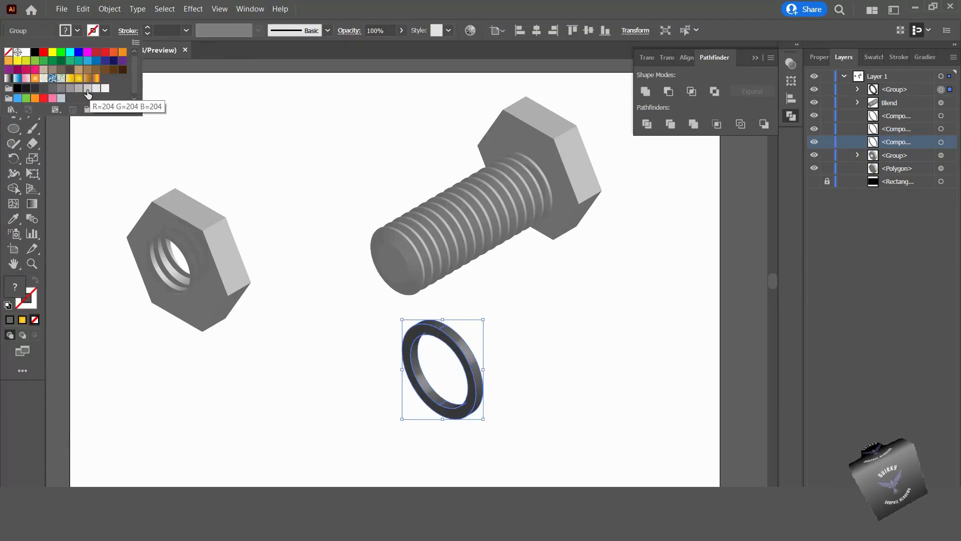
left_click(91, 88)
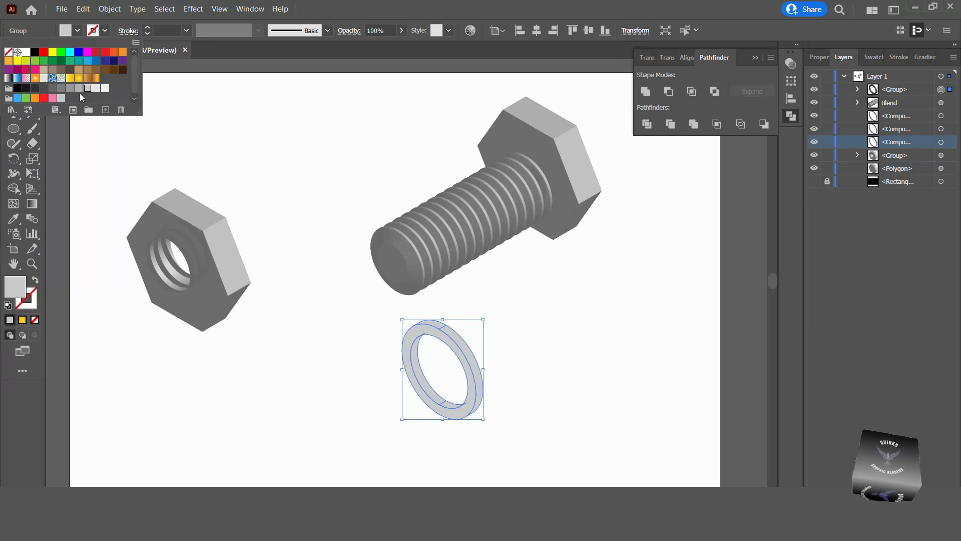
left_click(250, 131)
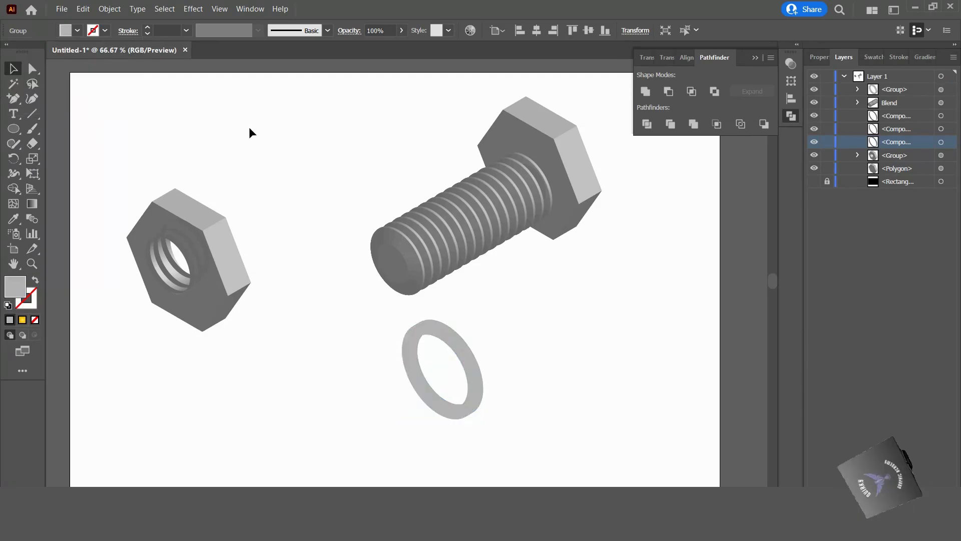
Unite the washer's pieces into one shape and move it up beside the tip of the bolt.
left_click(458, 348)
left_click(646, 92)
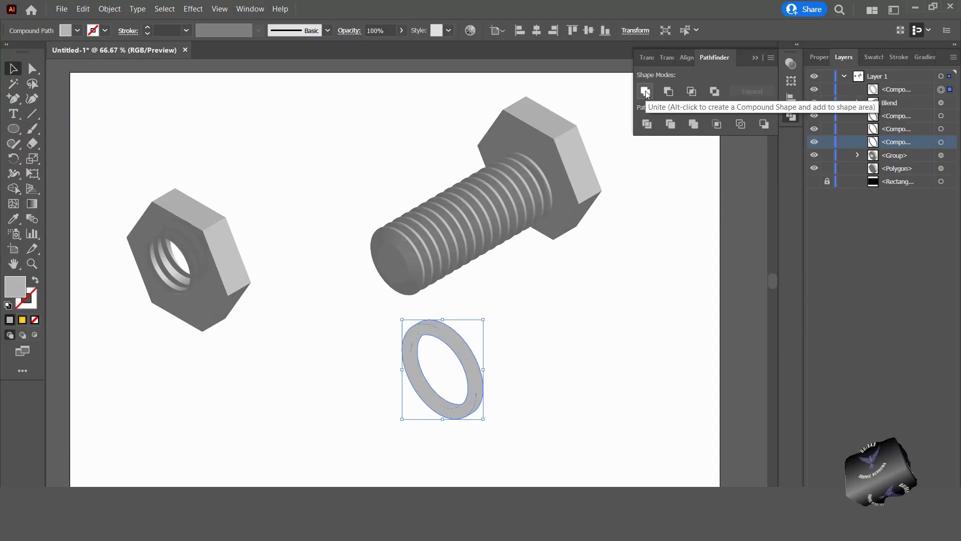
left_click(599, 326)
left_click_drag(469, 362, 386, 300)
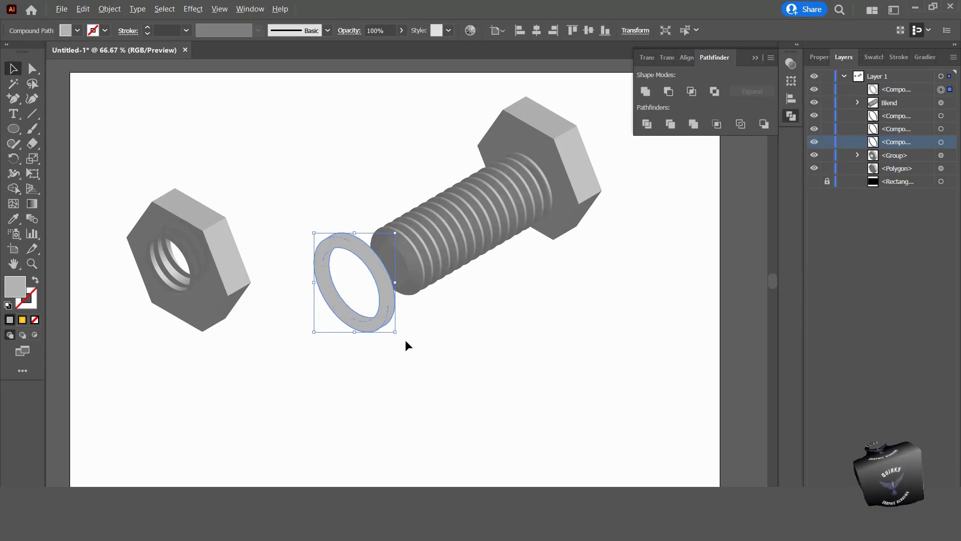
left_click(445, 343)
Narrow the bolt's threaded shank blend to a width of 43 px.
left_click(436, 221)
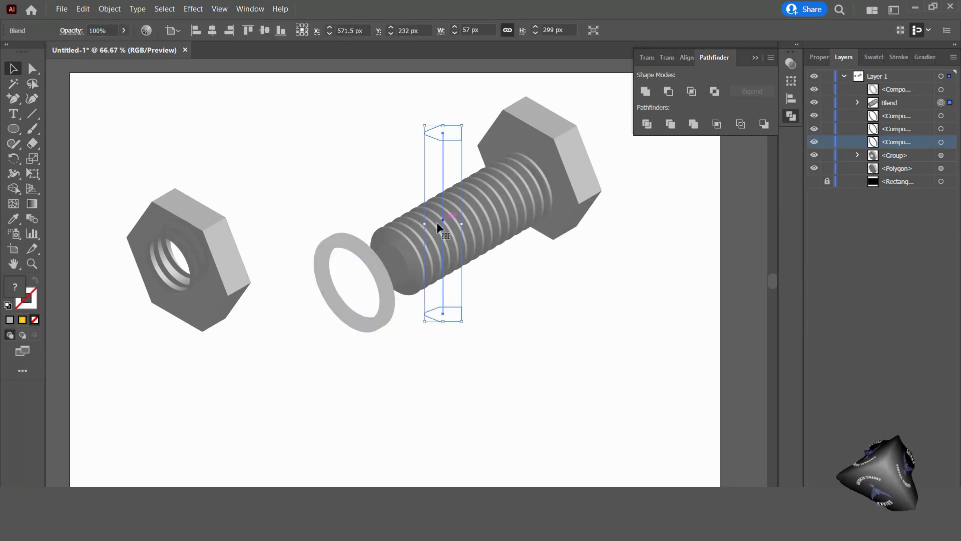
left_click_drag(423, 225, 428, 224)
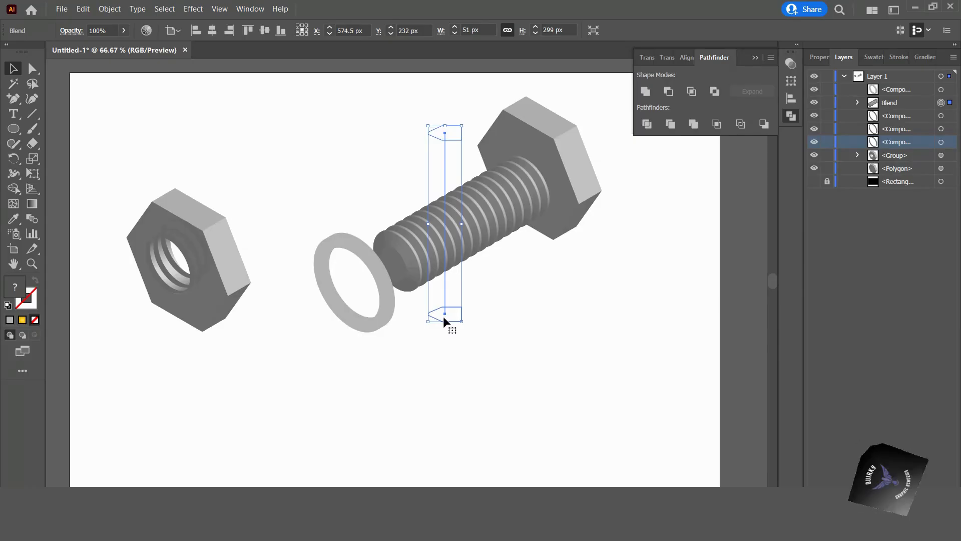
left_click(555, 314)
left_click(452, 229)
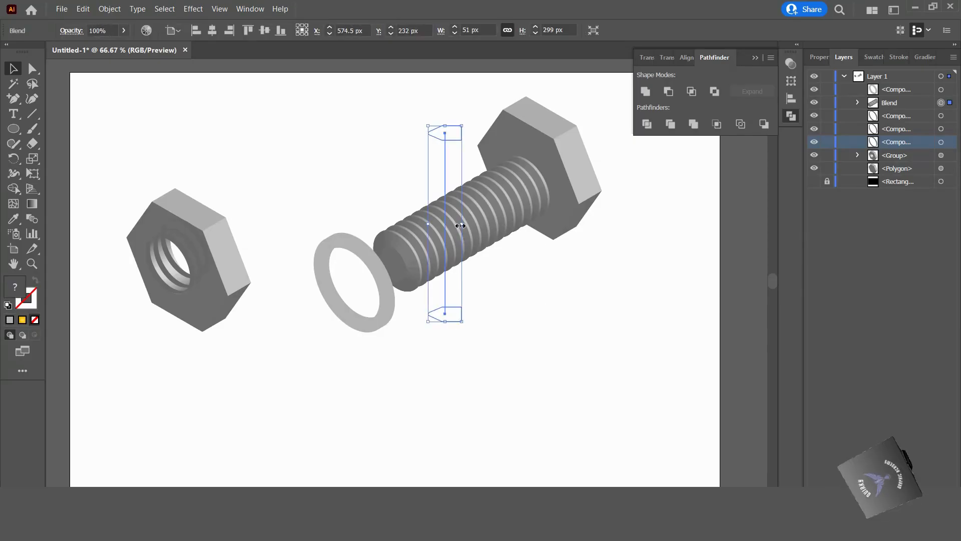
left_click_drag(461, 225, 457, 225)
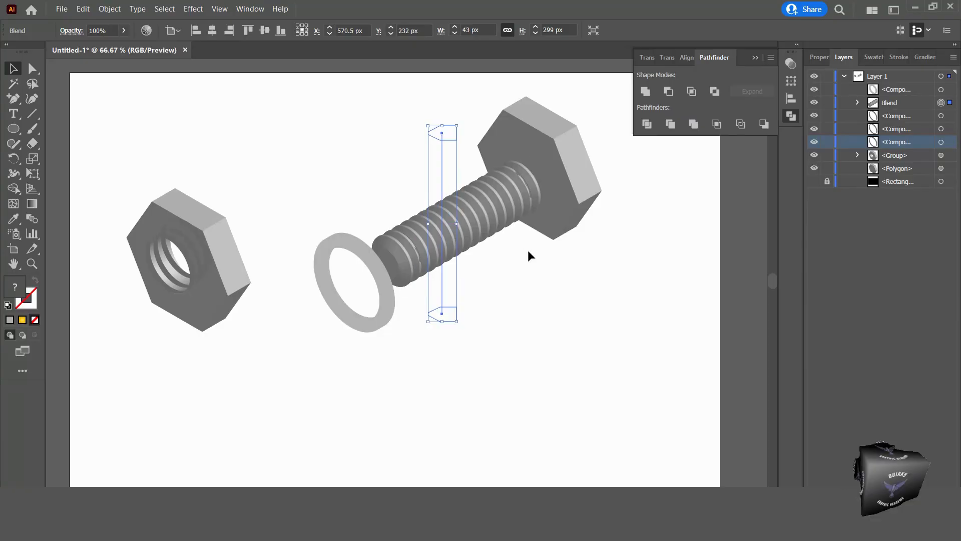
Scale the bolt head's polygon down slightly about its center.
left_click(570, 184)
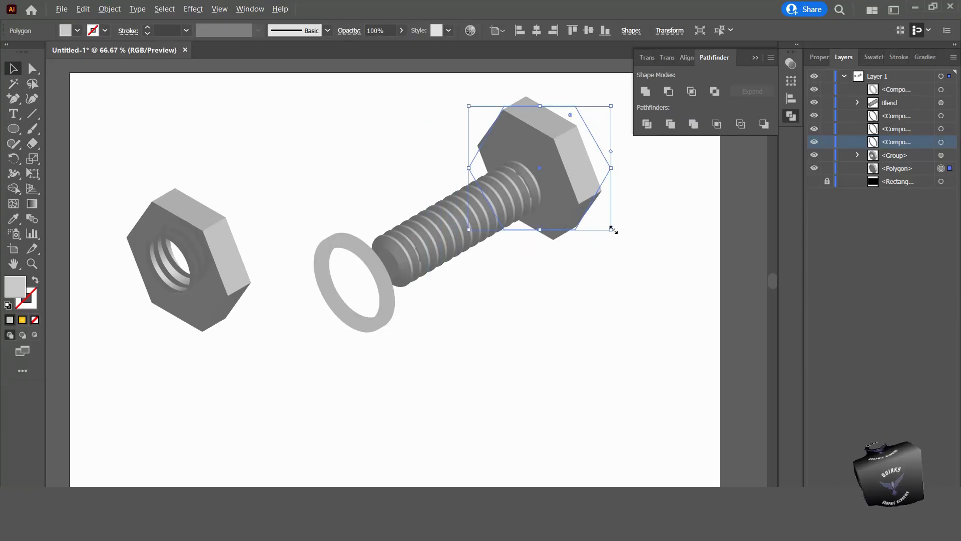
left_click_drag(610, 230, 605, 225)
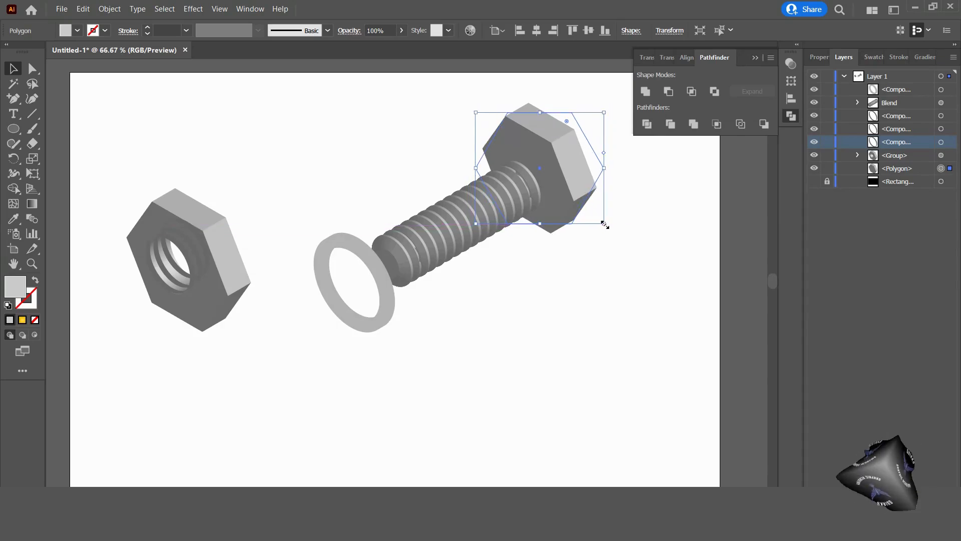
left_click(576, 299)
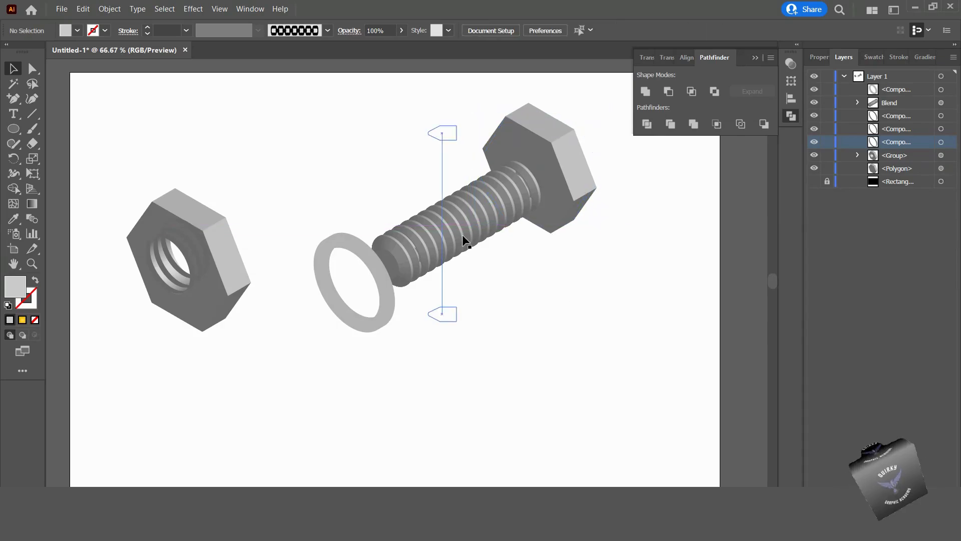
Shift the threaded shank slightly toward the bolt head and raise the washer in line with the shank's tip.
left_click_drag(462, 234, 468, 232)
left_click(506, 300)
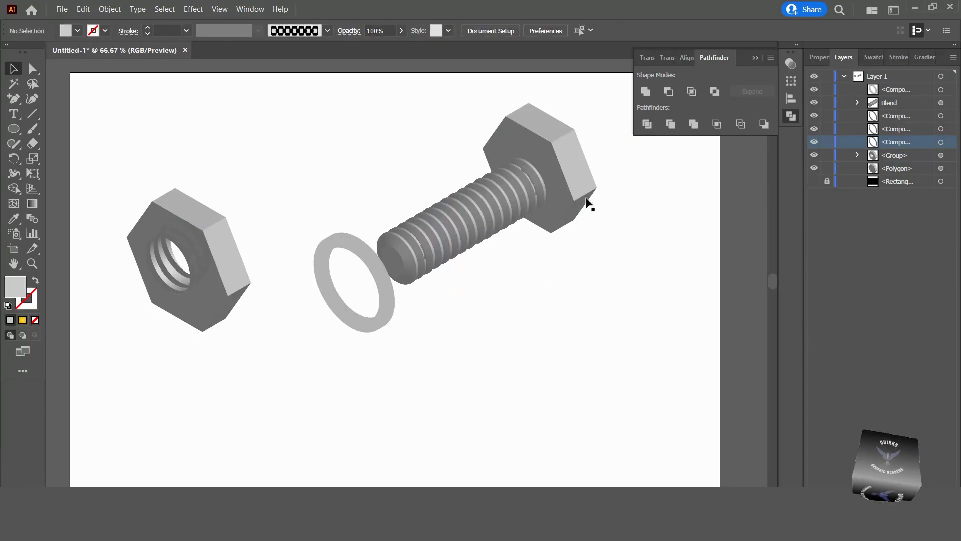
mouse_move(386, 317)
left_mouse_down()
mouse_move(423, 287)
mouse_move(386, 301)
left_mouse_up()
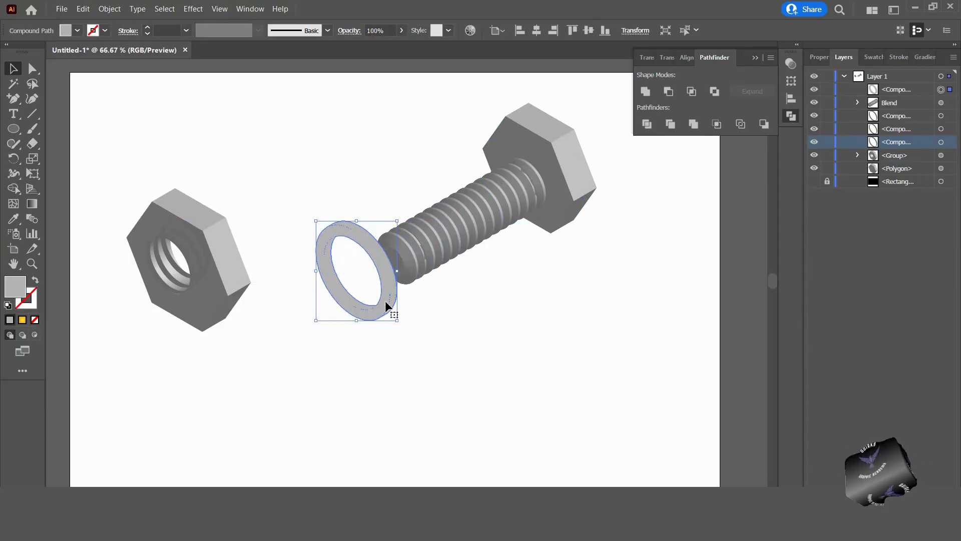
Group the nut with its thread rings and move the group in front of the washer, in line with the bolt.
left_click_drag(233, 253, 293, 306)
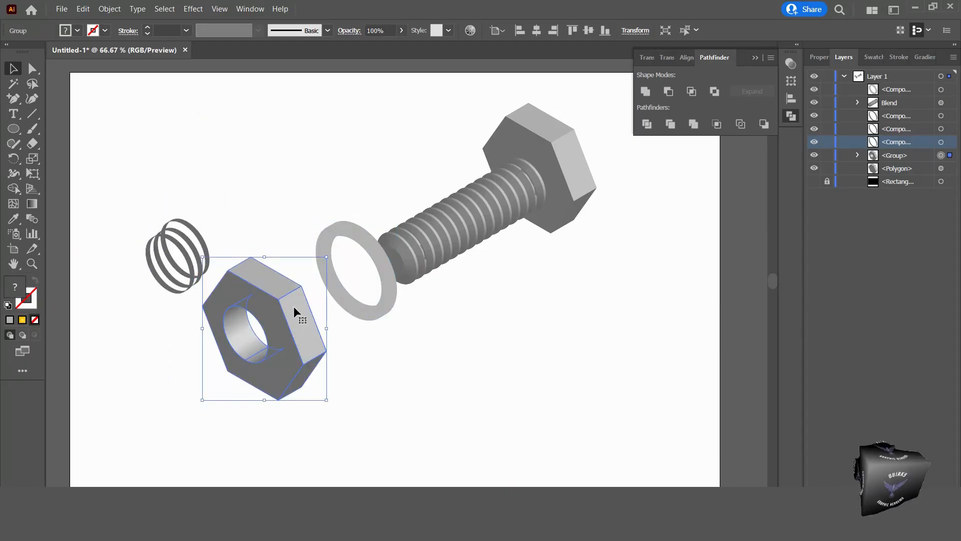
key("ctrl+z")
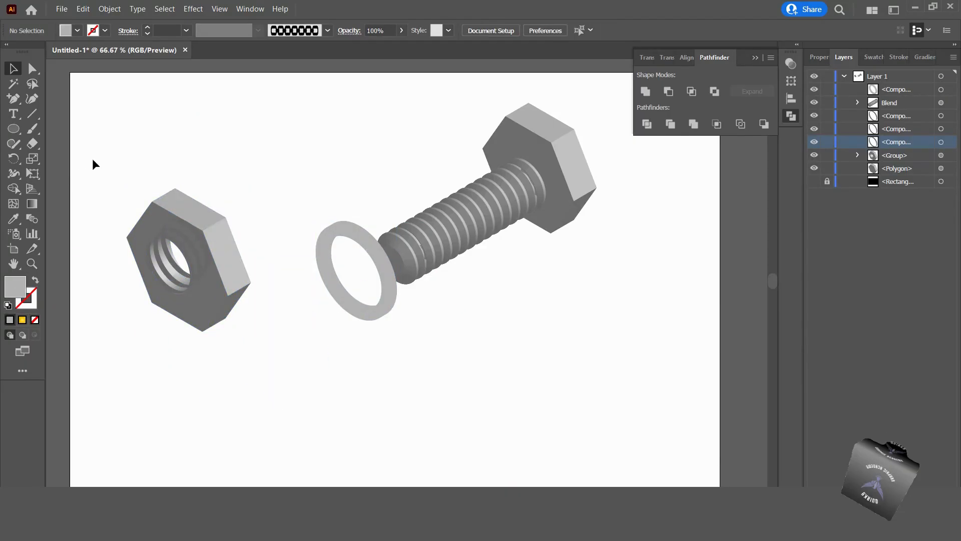
left_click_drag(93, 162, 235, 334)
right_click(198, 285)
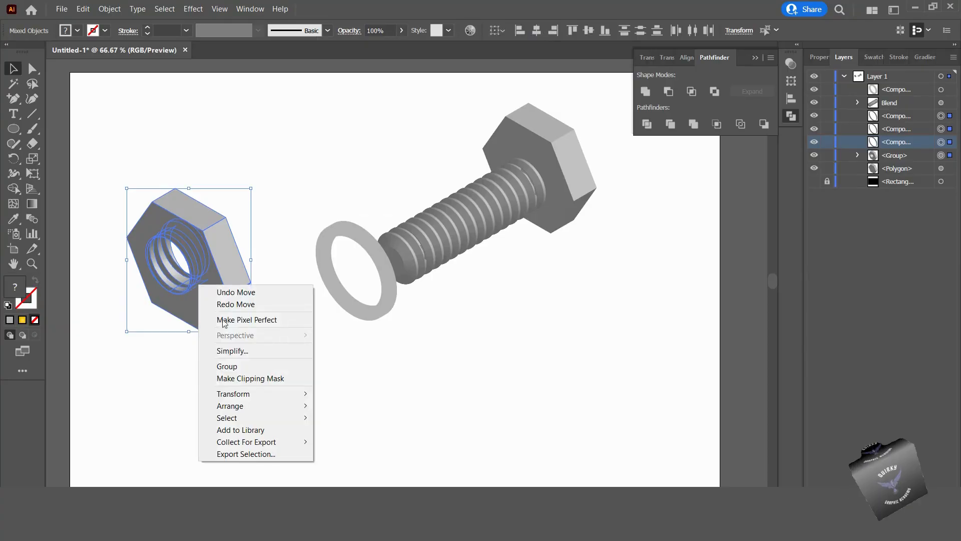
left_click(227, 366)
left_click_drag(203, 246, 284, 296)
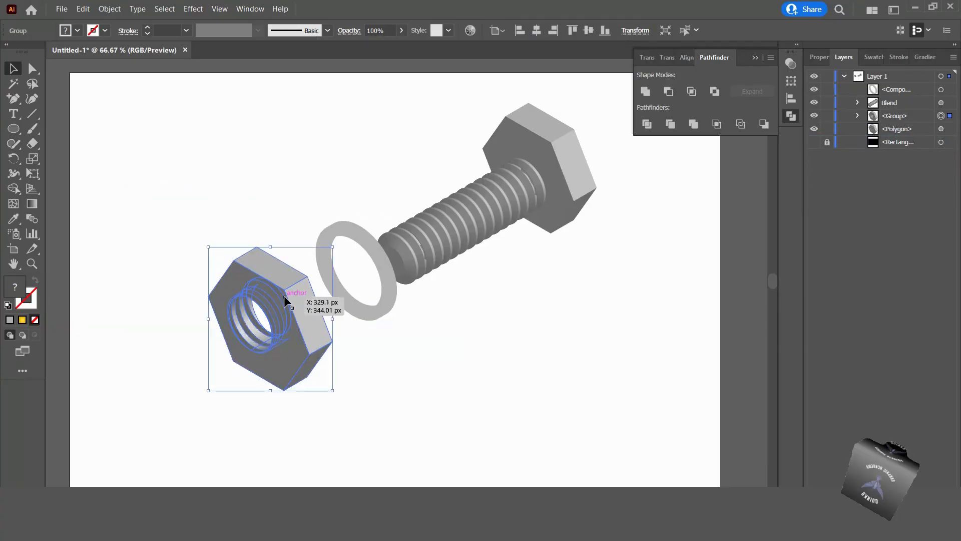
left_click(454, 408)
left_click(291, 344)
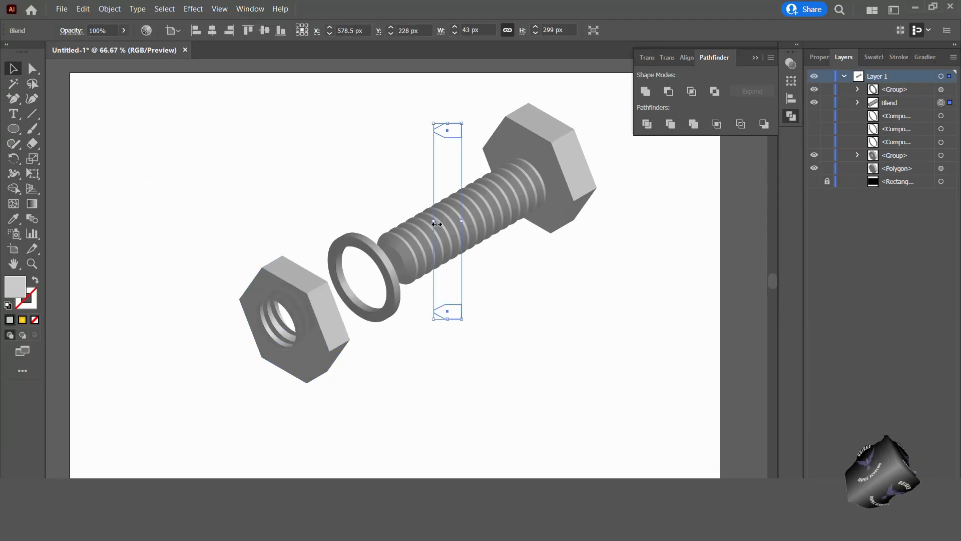
Narrow the threaded shank to 38 px, shorten it slightly, and scale the bolt head down about its center to match.
left_click_drag(434, 224, 438, 224)
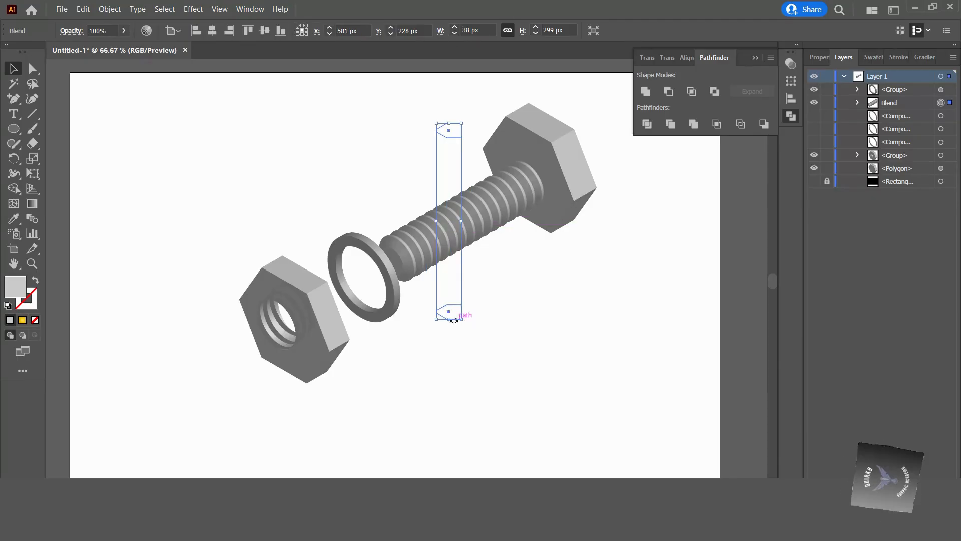
left_click_drag(453, 319, 453, 315)
left_click(567, 190)
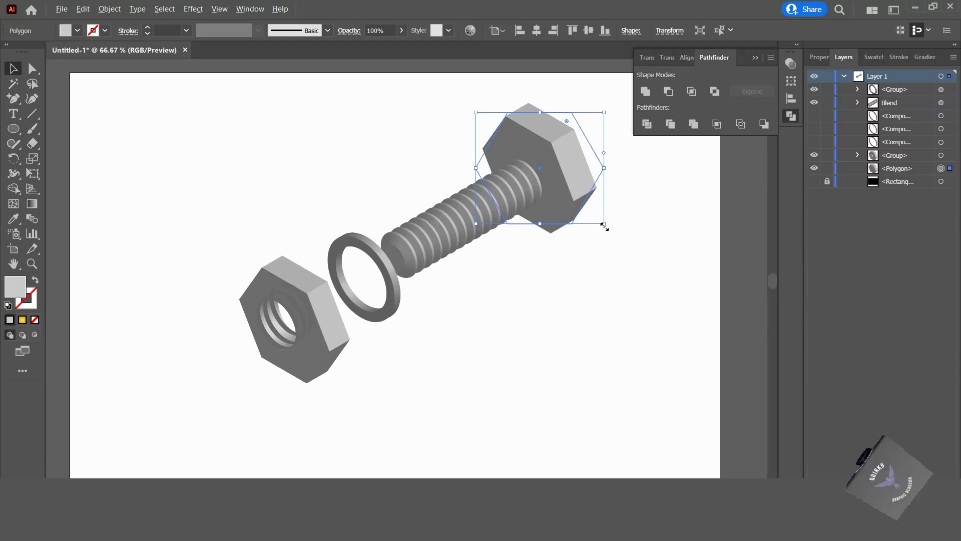
left_click_drag(604, 226, 600, 220)
left_click(557, 281)
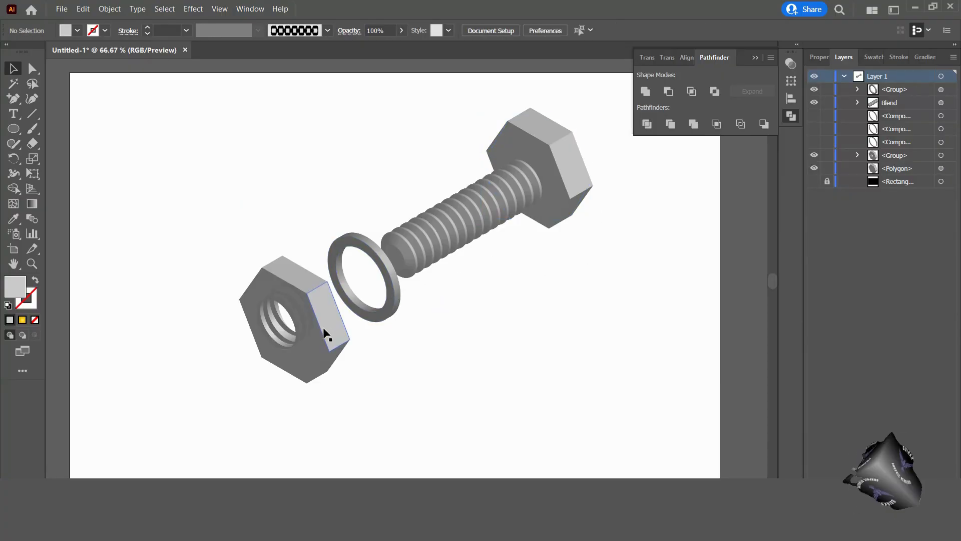
Show the locked black background rectangle behind the bolt, washer and nut.
left_click(753, 58)
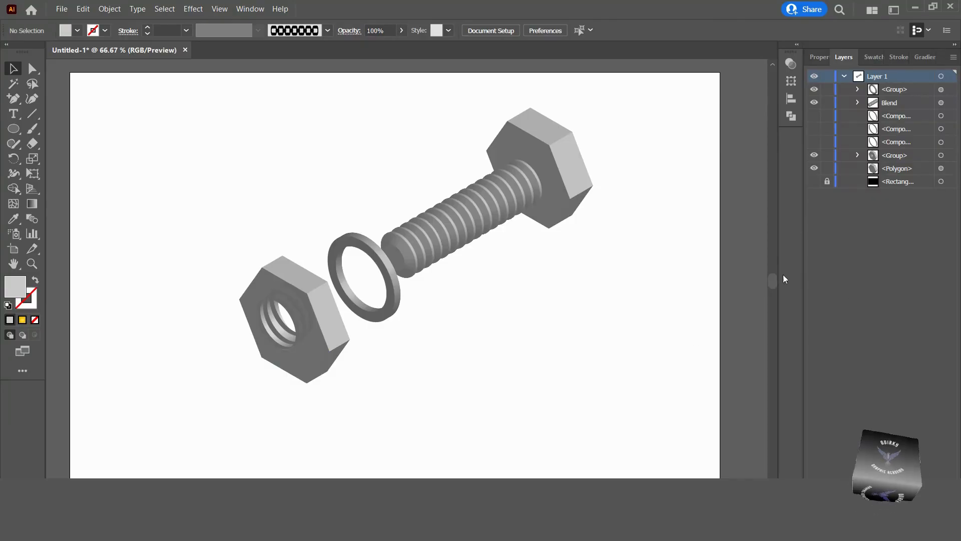
left_click(814, 181)
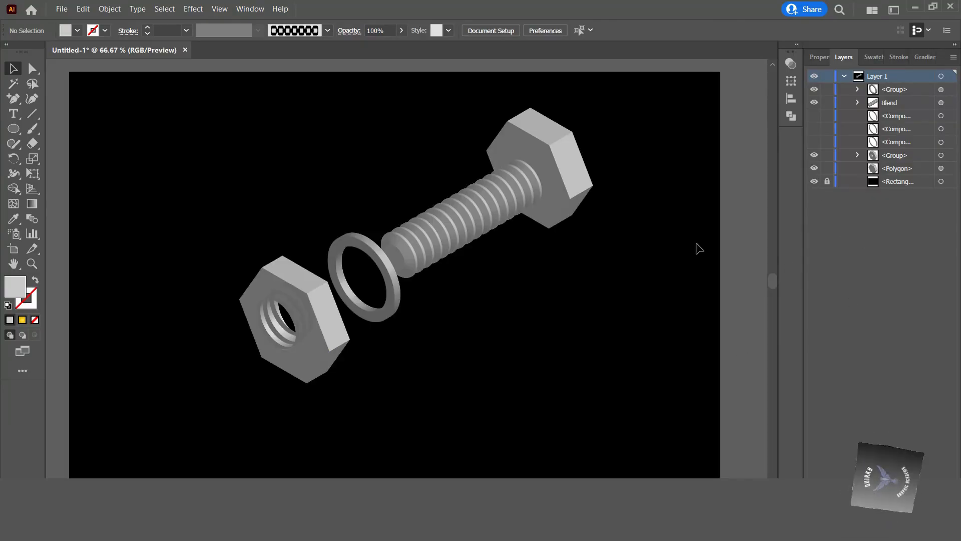